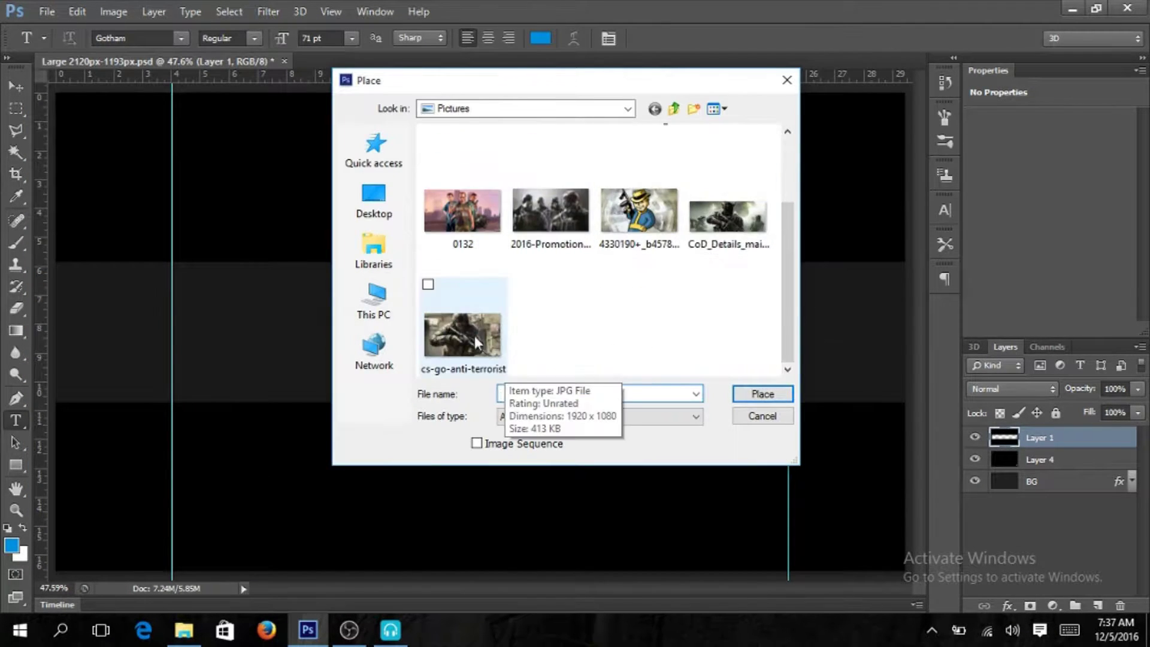
Step: Place the soldier photo into the banner and shrink it to fit
double_click(462, 335)
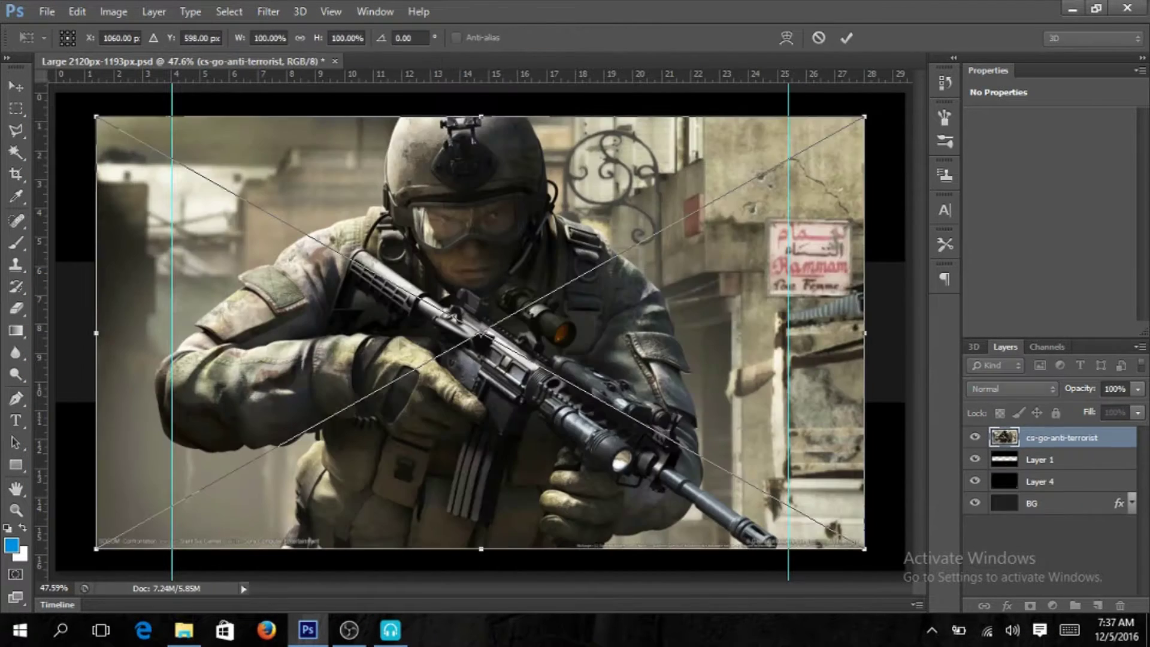
mouse_move(868, 112)
mouse_down()
mouse_move(448, 343)
mouse_move(379, 252)
mouse_up()
key(Return)
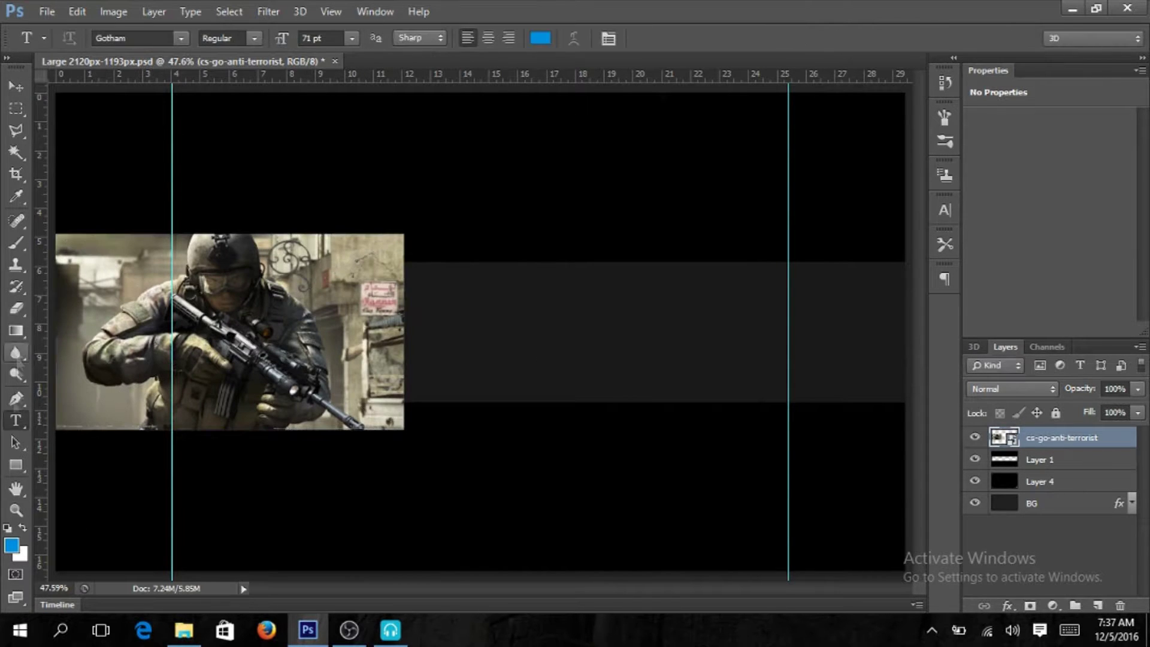
Step: Draw a rectangle path over the grey band and turn it into the soldier photo's vector mask
key(u)
drag(416, 262, 417, 261)
key(ctrl+z)
click(85, 37)
click(70, 68)
drag(332, 305, 43, 407)
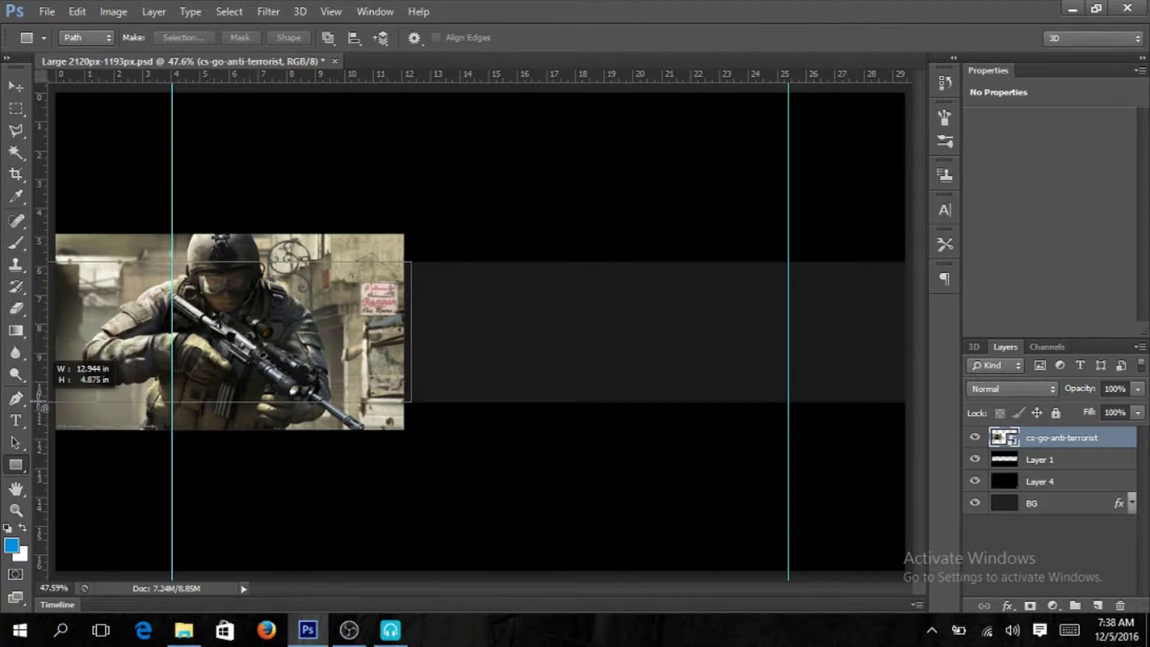
ctrl+click(1031, 605)
Step: Nudge the soldier photo up and left, keeping it at 100% scale
key(v)
mouse_move(391, 348)
mouse_down()
mouse_move(350, 318)
mouse_move(375, 349)
mouse_up()
key(ctrl+t)
drag(361, 261, 541, 212)
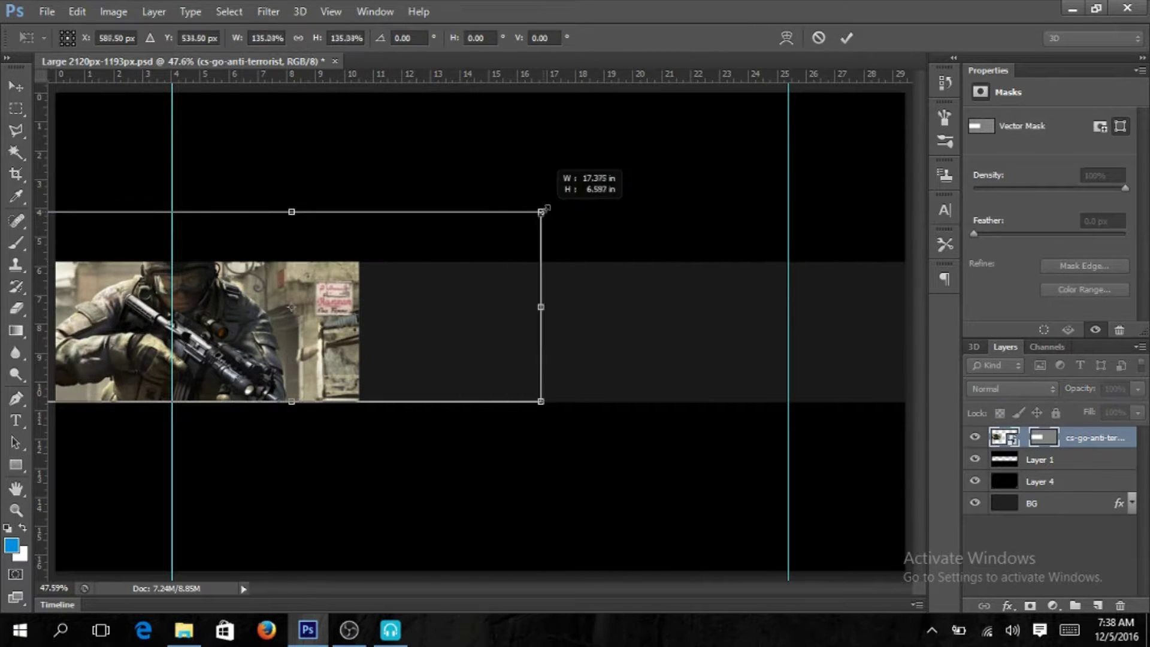
key(ctrl+z)
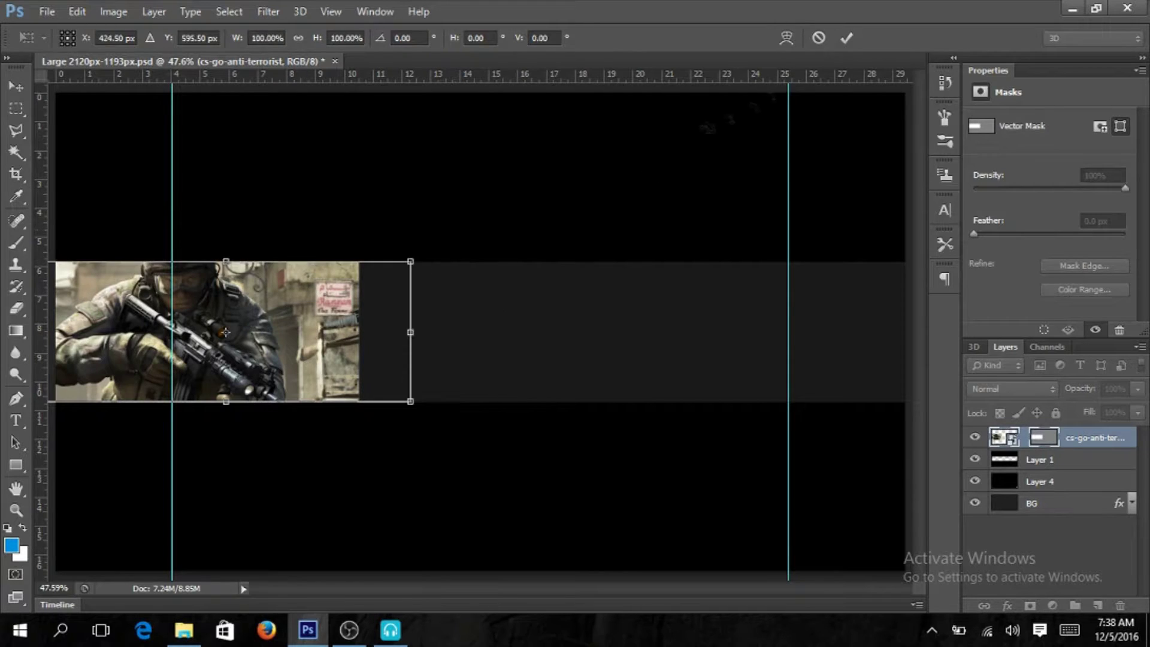
click(846, 38)
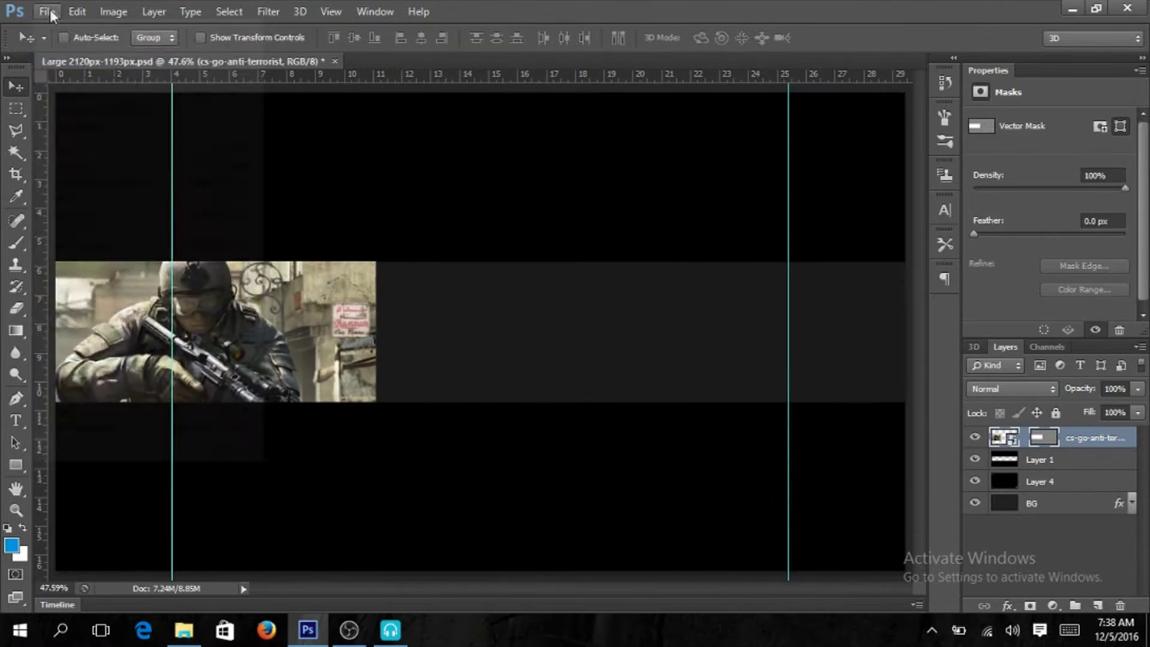
Step: Place the gas-mask squad image into the banner
click(47, 12)
click(203, 286)
double_click(551, 210)
Step: Move the gas-mask squad image to the band's right end and mask it to the band
mouse_move(499, 346)
mouse_down()
mouse_move(552, 354)
mouse_move(740, 436)
mouse_up()
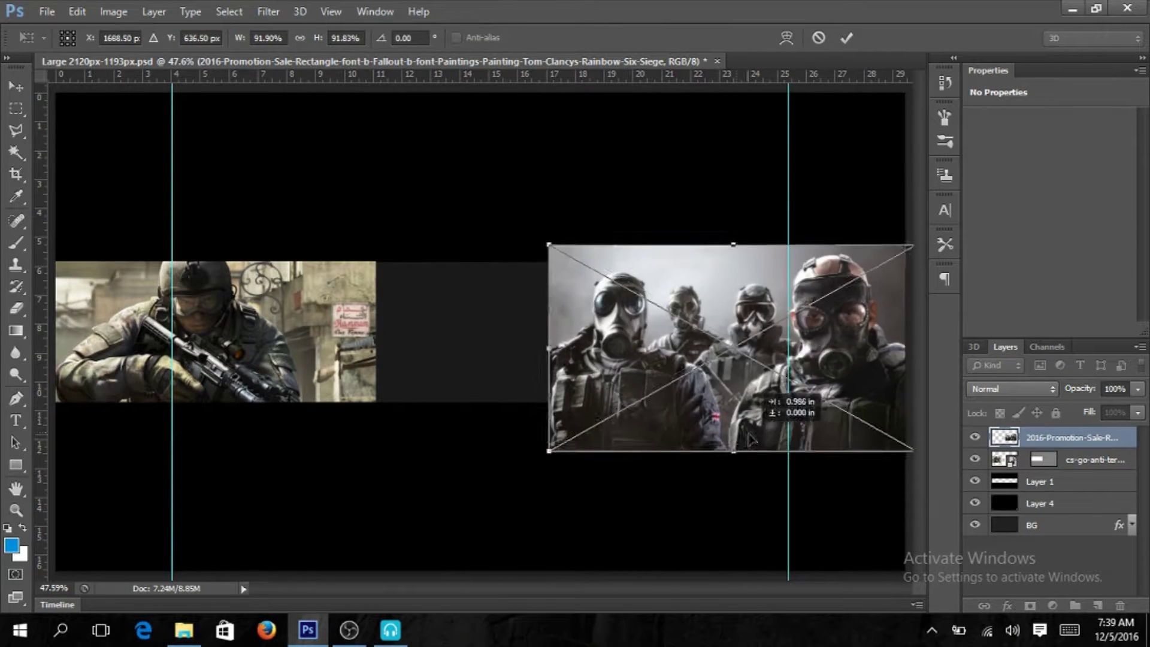
drag(740, 436, 807, 436)
click(846, 37)
click(17, 465)
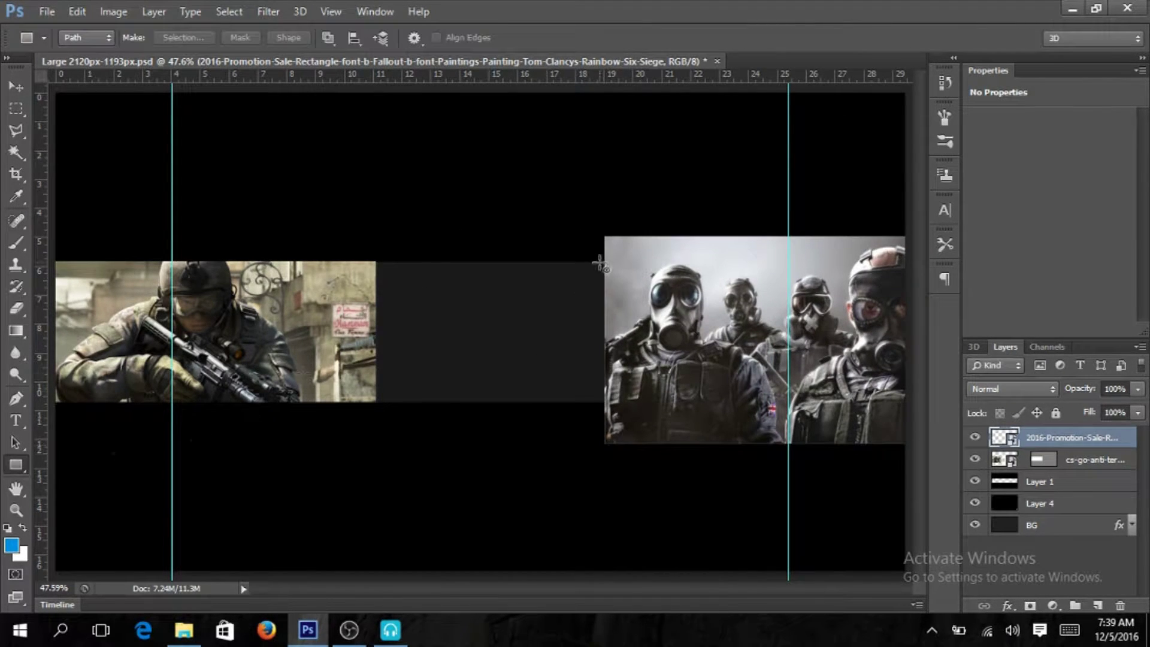
drag(708, 365, 954, 403)
click(240, 38)
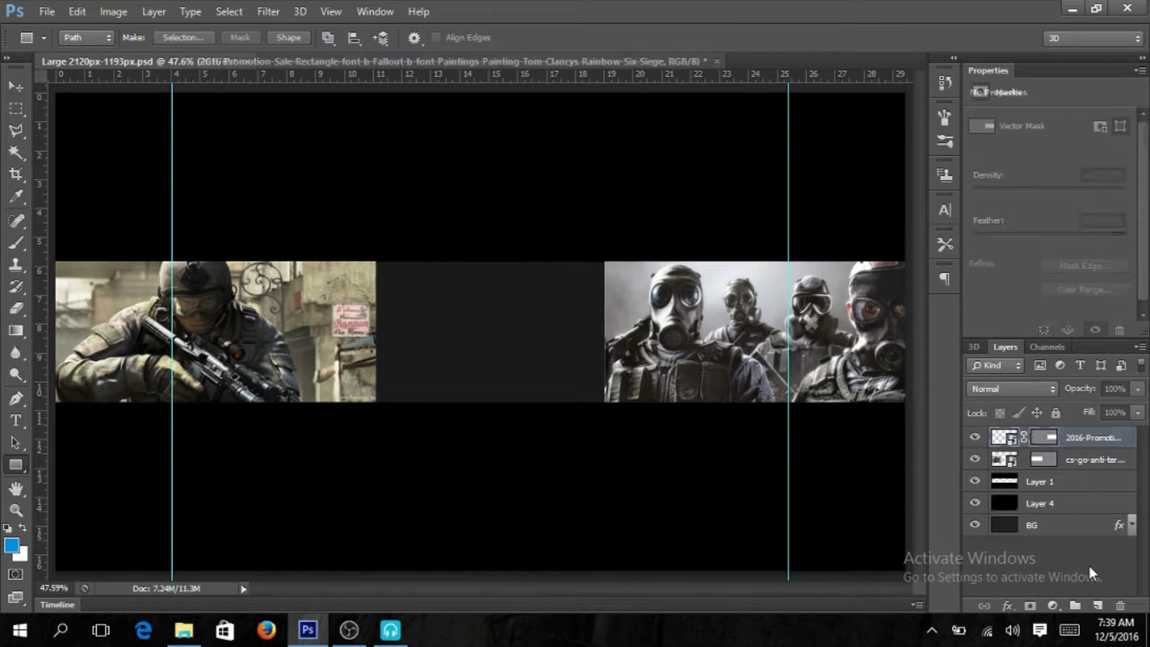
Step: Place the Counter-Strike bridge image and mask it to the band
click(46, 11)
click(72, 281)
scroll(674, 249, down, 2)
scroll(673, 249, up, 2)
click(639, 186)
click(764, 397)
key(Return)
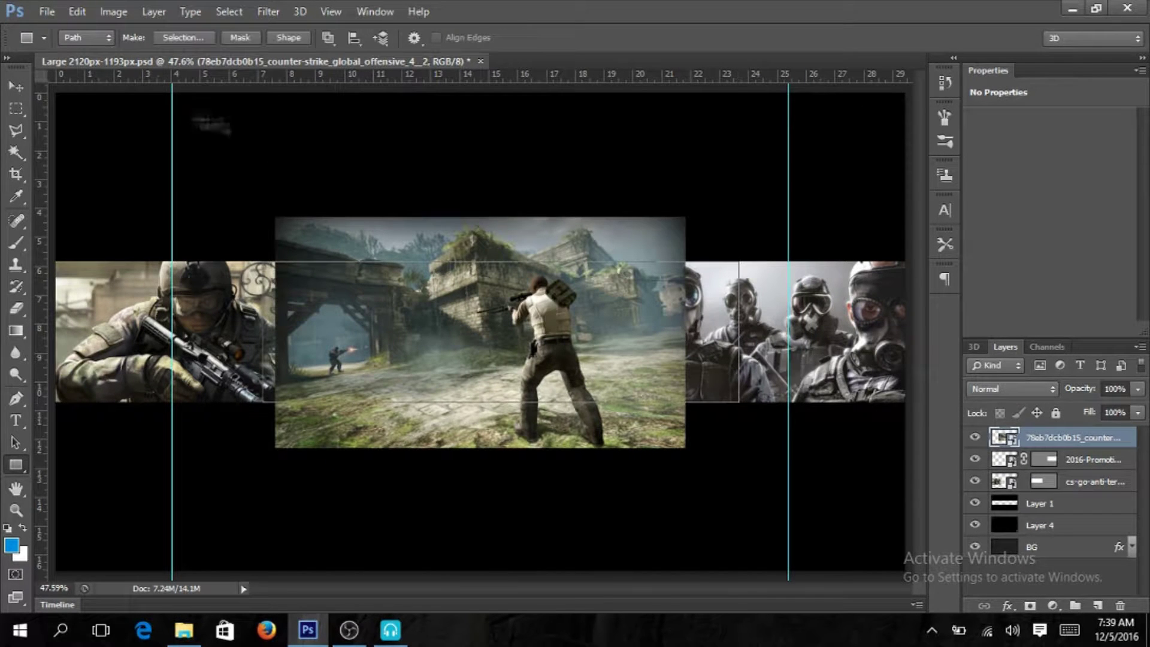
click(240, 38)
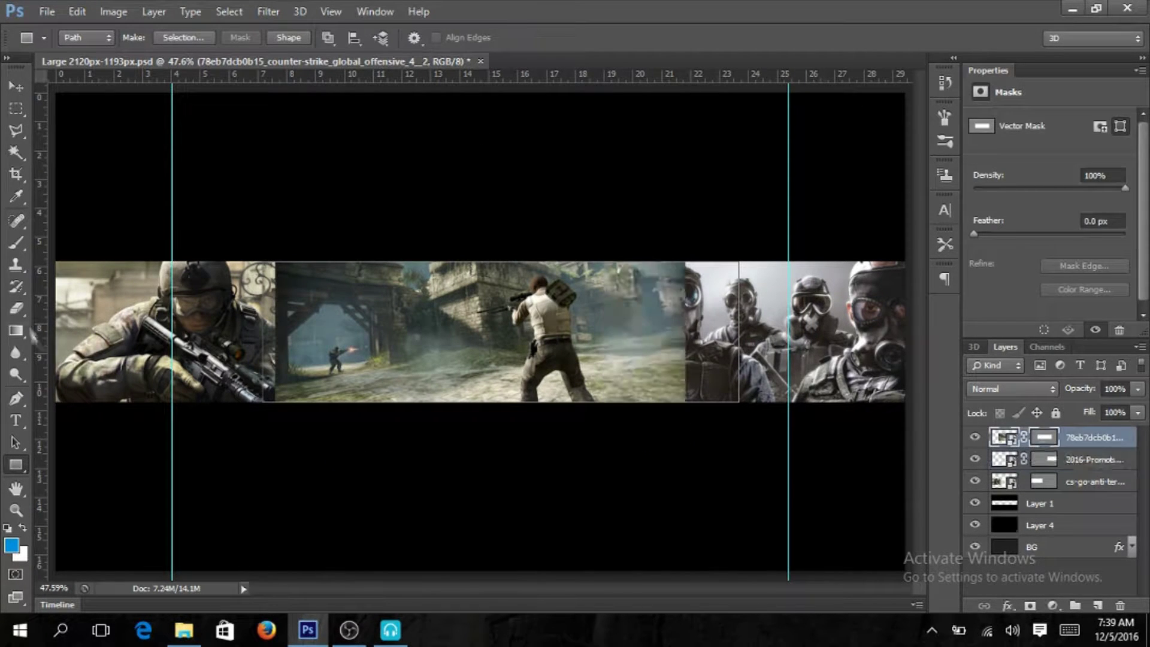
Step: Try erasing the bridge image's right edge with a hard eraser, then undo it
key(e)
click(756, 337)
click(588, 249)
click(756, 337)
key(ctrl+z)
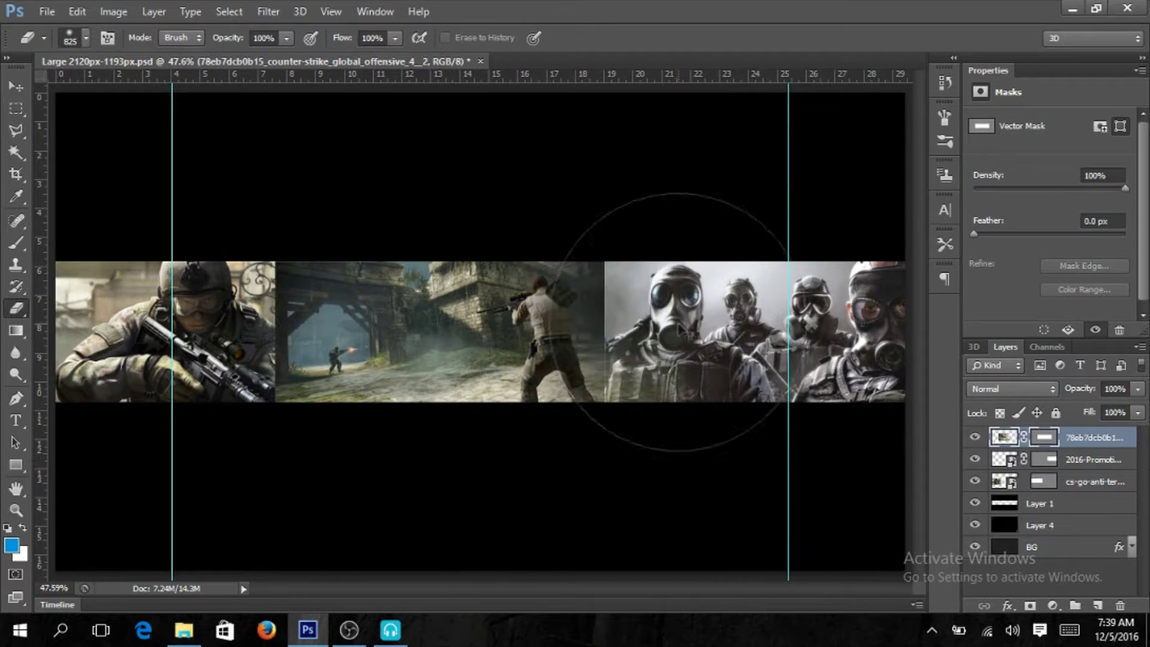
Step: Blend the bridge image's left and right edges with a soft eraser
right_click(746, 362)
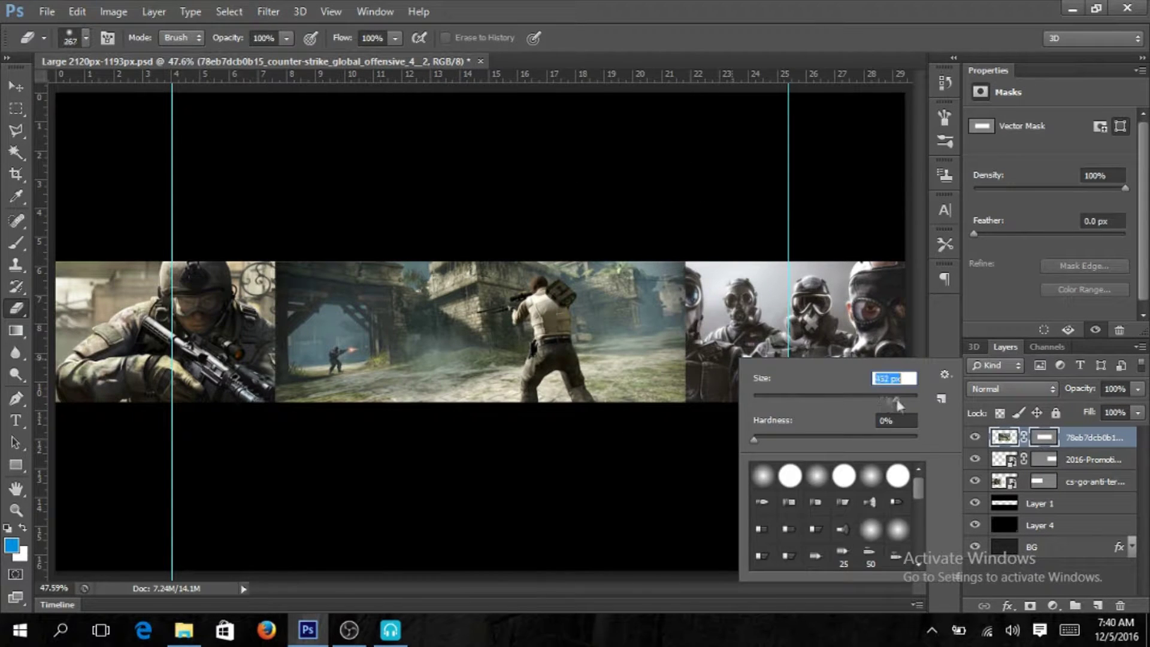
drag(713, 311, 742, 414)
drag(252, 359, 216, 281)
Step: Add a new layer on top and fill it with black
click(16, 420)
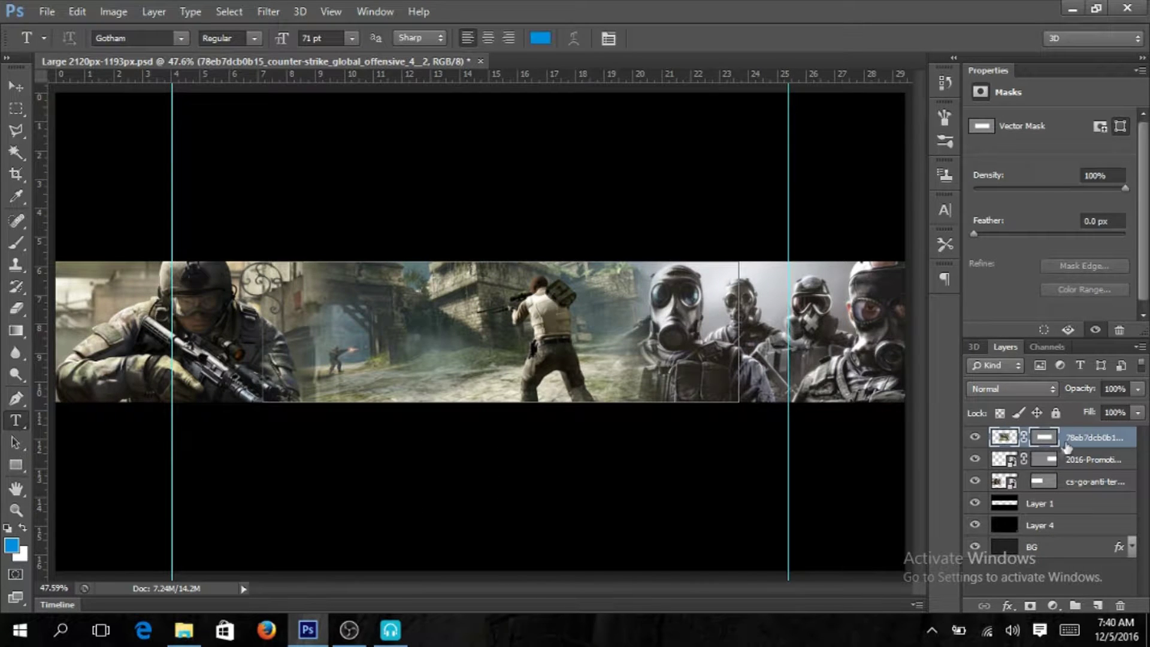
key(ctrl+shift+alt+n)
key(shift+F5)
click(752, 270)
click(752, 251)
click(746, 186)
click(730, 312)
key(Return)
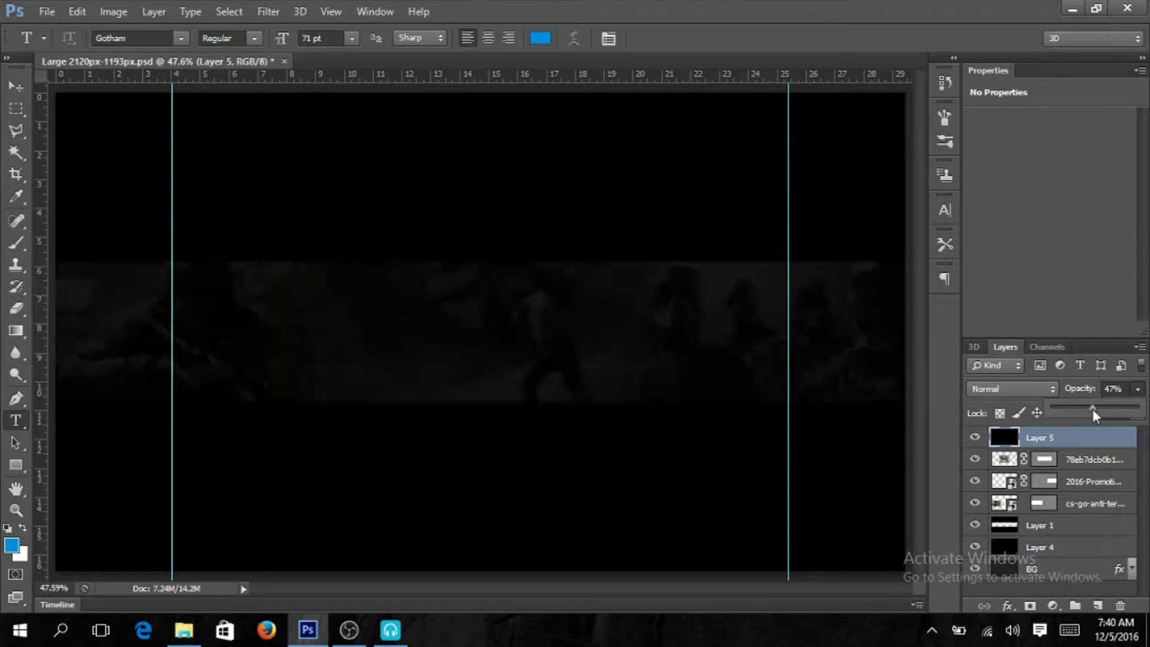
Step: Set the black layer to 58% opacity and add a Gradient fill layer
drag(1093, 410, 1104, 407)
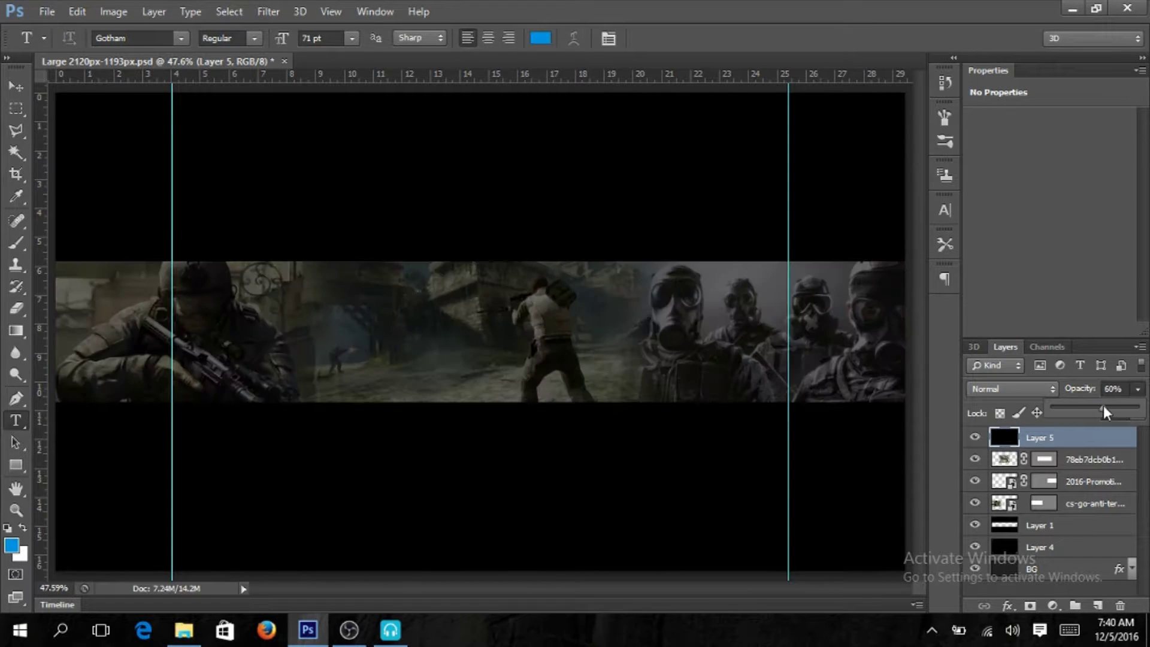
drag(1104, 412, 1102, 409)
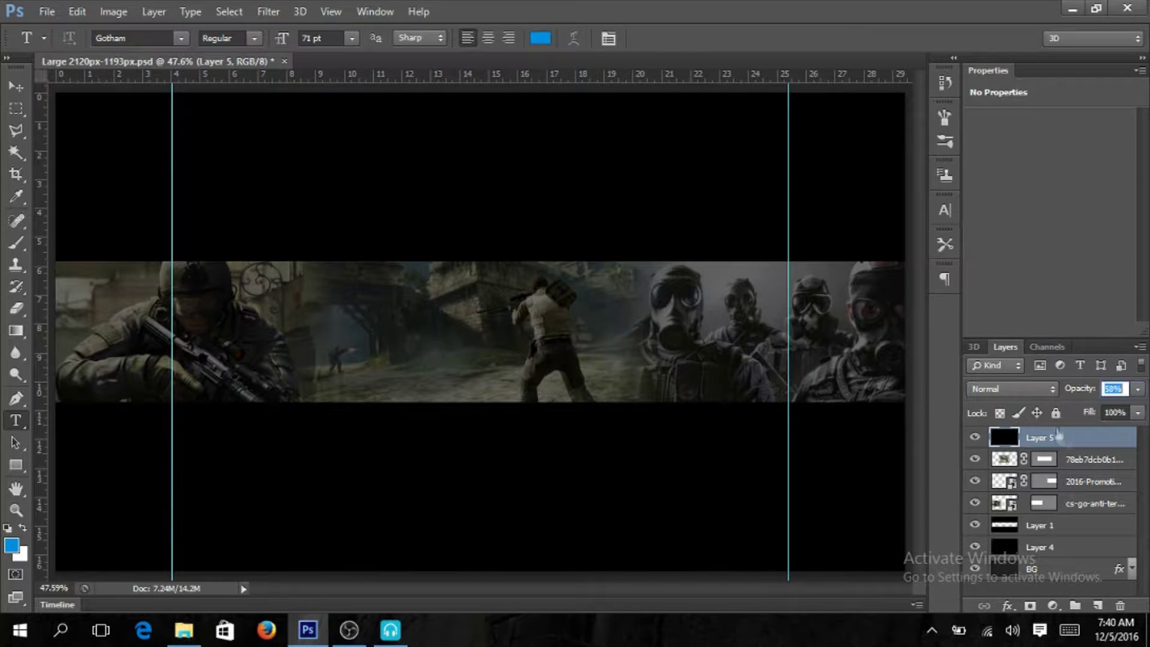
click(1052, 606)
click(1019, 262)
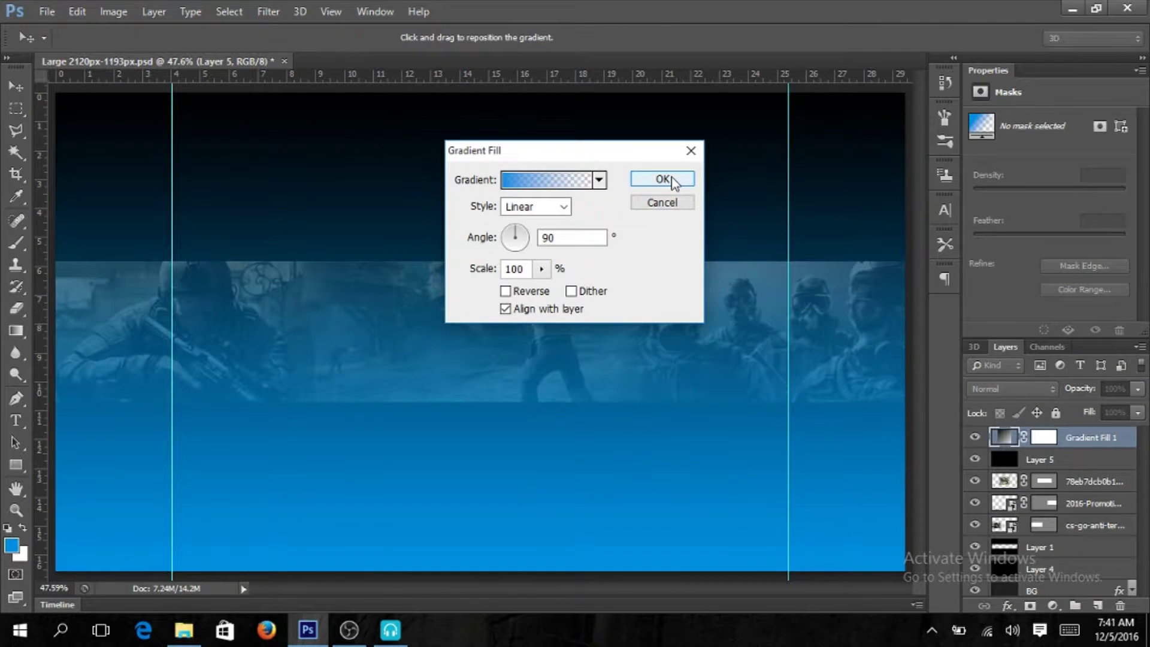
Step: Reposition the gradient and try a dark teal-purple colour for its stop
drag(479, 149, 881, 186)
drag(586, 390, 588, 442)
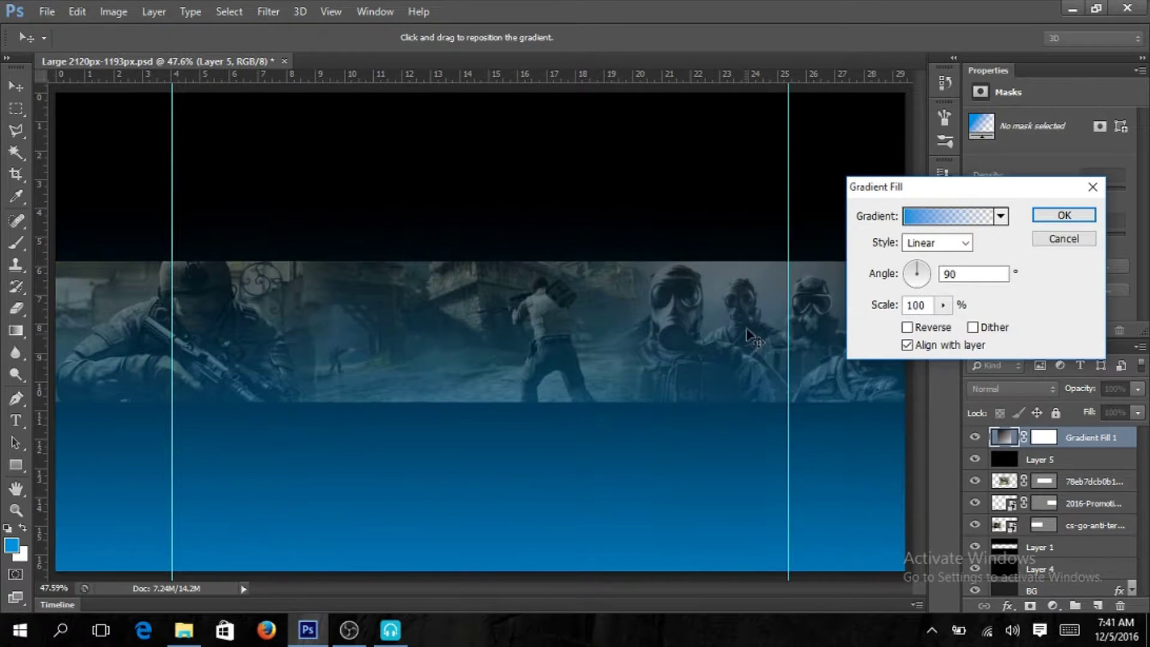
click(962, 217)
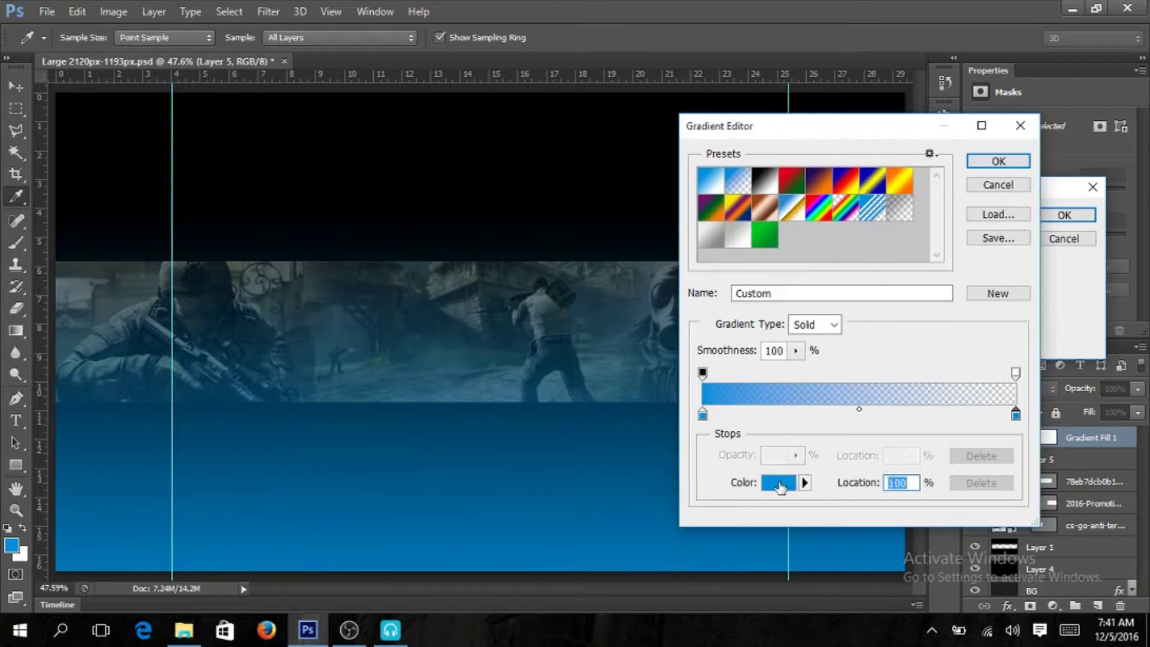
click(782, 488)
drag(838, 180, 794, 394)
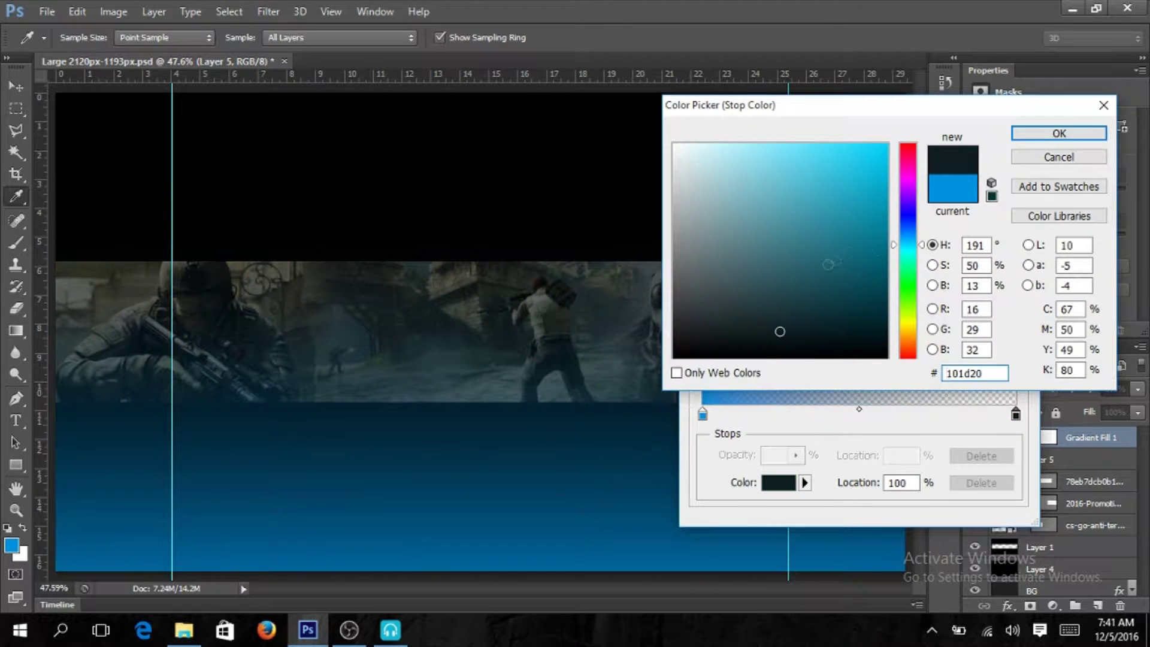
drag(912, 190, 909, 199)
click(890, 171)
Step: Recolour the gradient with a yellow stop at 25% and a near-white left stop
click(1060, 133)
click(797, 485)
click(910, 322)
click(1060, 133)
click(702, 414)
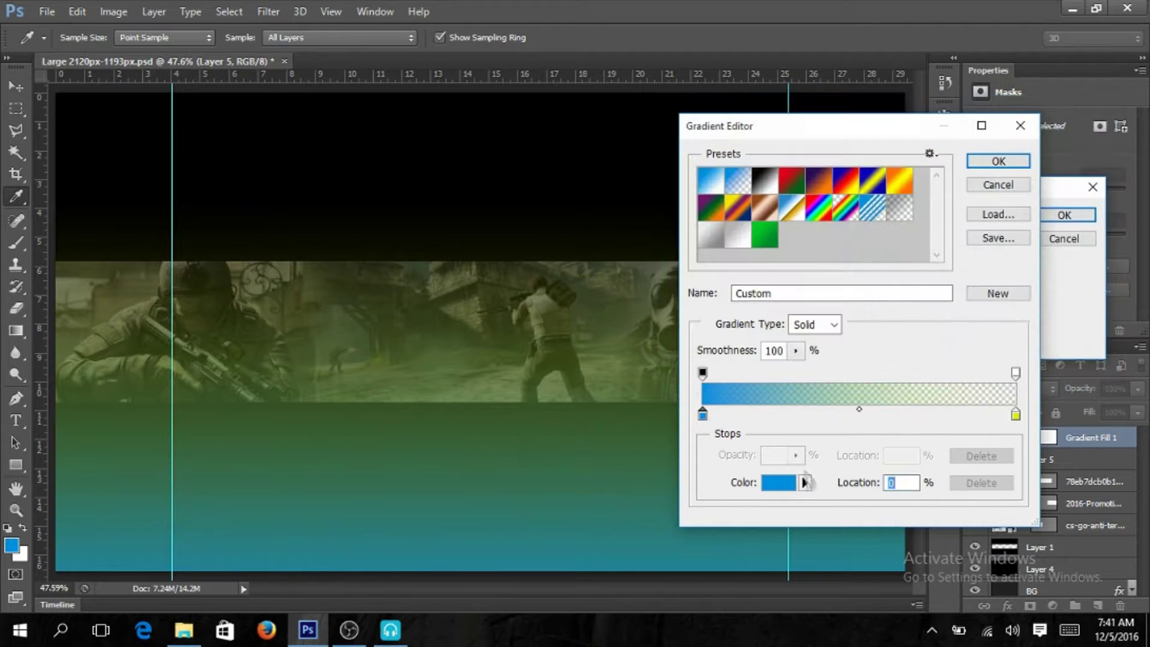
click(779, 483)
click(1060, 133)
drag(1017, 416, 782, 415)
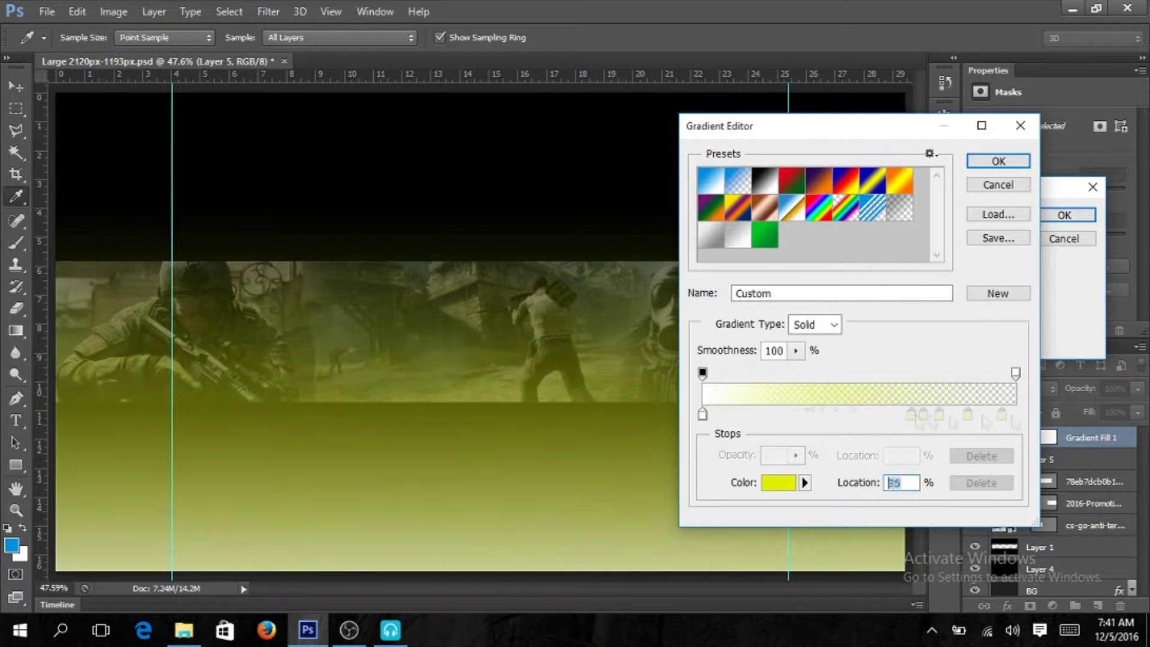
key(Return)
Step: Shift the gradient on the canvas and make its left stop yellow too
drag(521, 372, 516, 293)
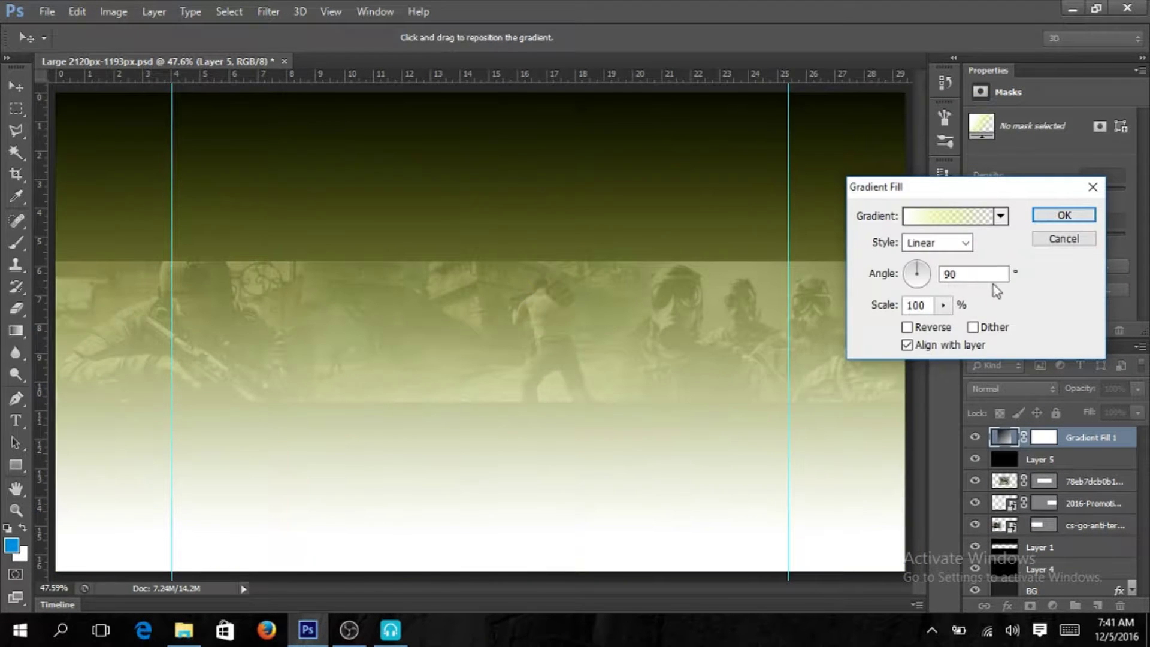
drag(635, 318, 534, 412)
click(949, 216)
double_click(703, 414)
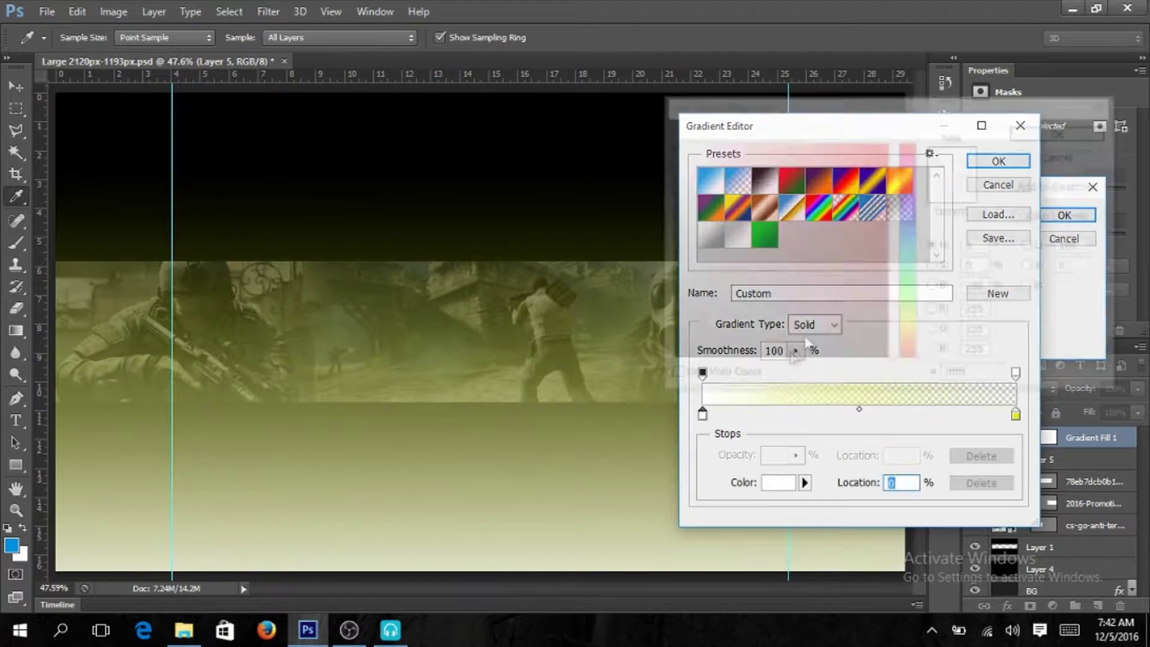
click(888, 145)
click(1060, 133)
double_click(1016, 414)
click(1022, 133)
key(Return)
Step: Adjust the gradient's scale, confirm it, and set the layer to Overlay blending
drag(955, 329, 953, 332)
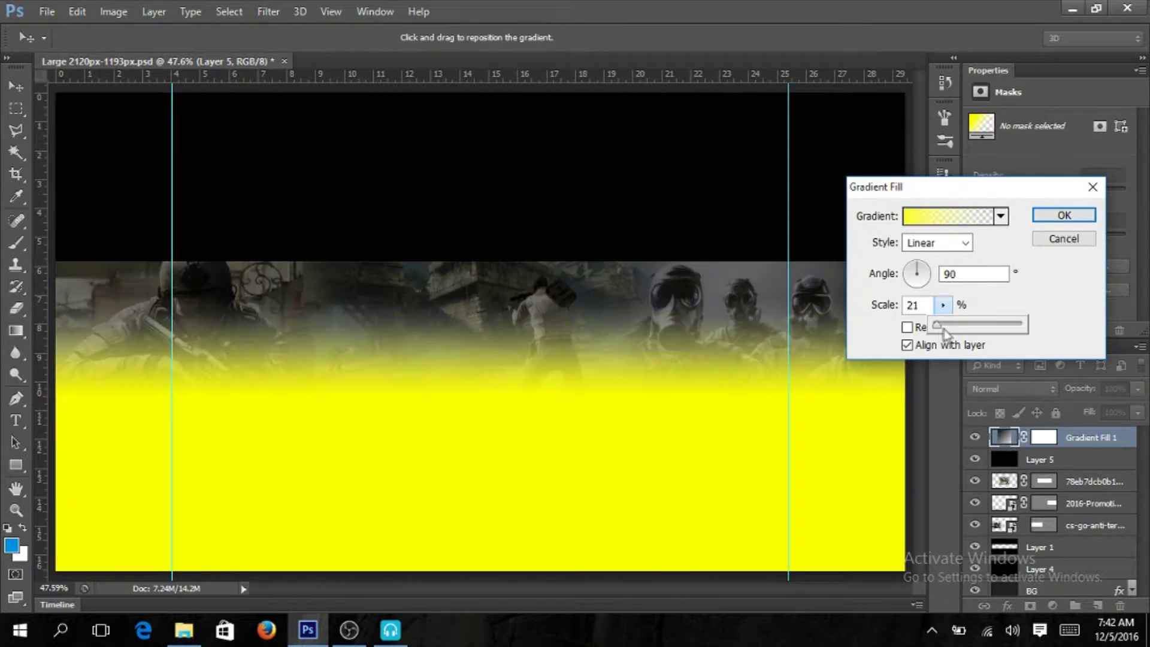
key(Return)
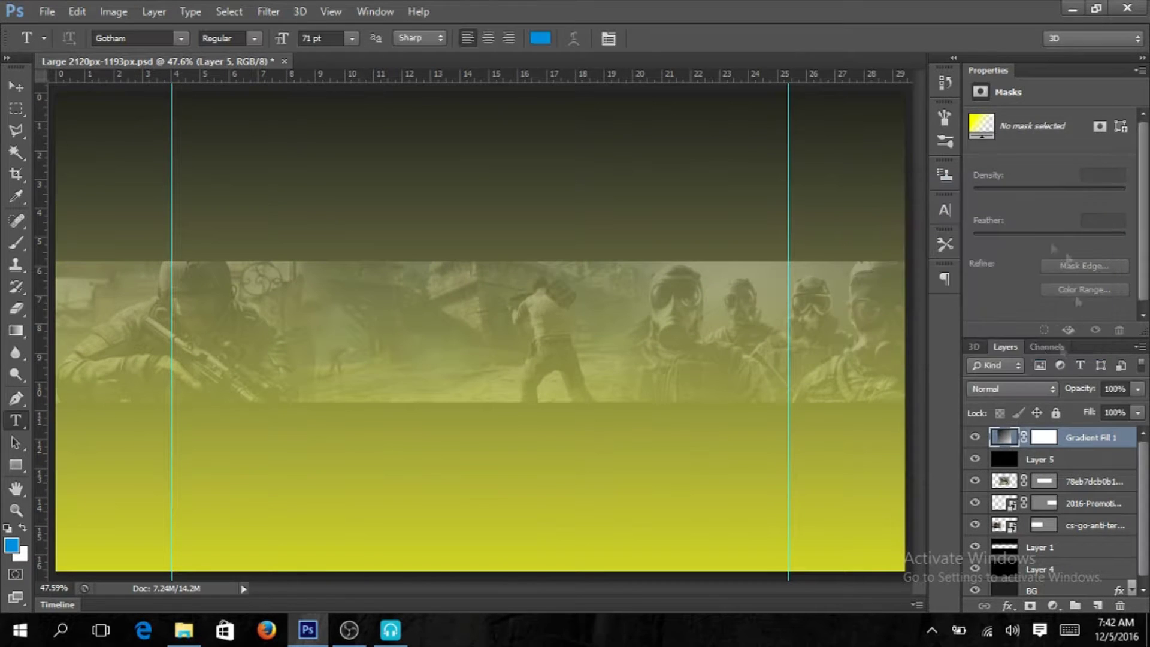
click(1013, 389)
click(1000, 211)
click(1012, 389)
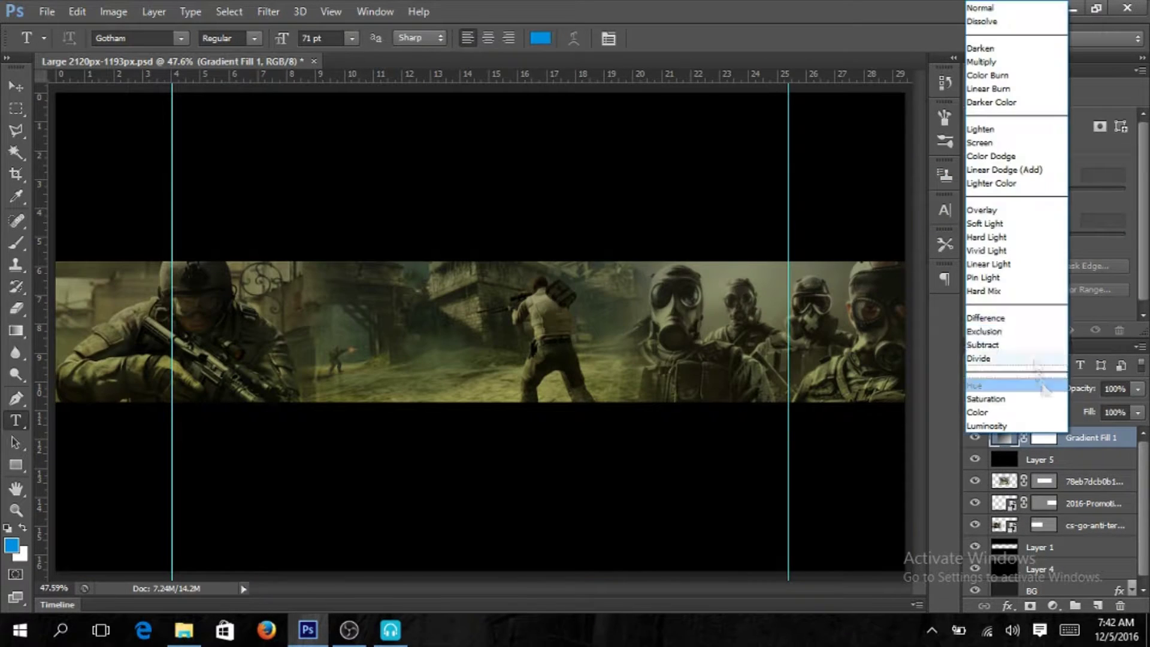
Step: Switch the gradient layer to Screen and mask it to the banner strip's rectangle path
click(983, 143)
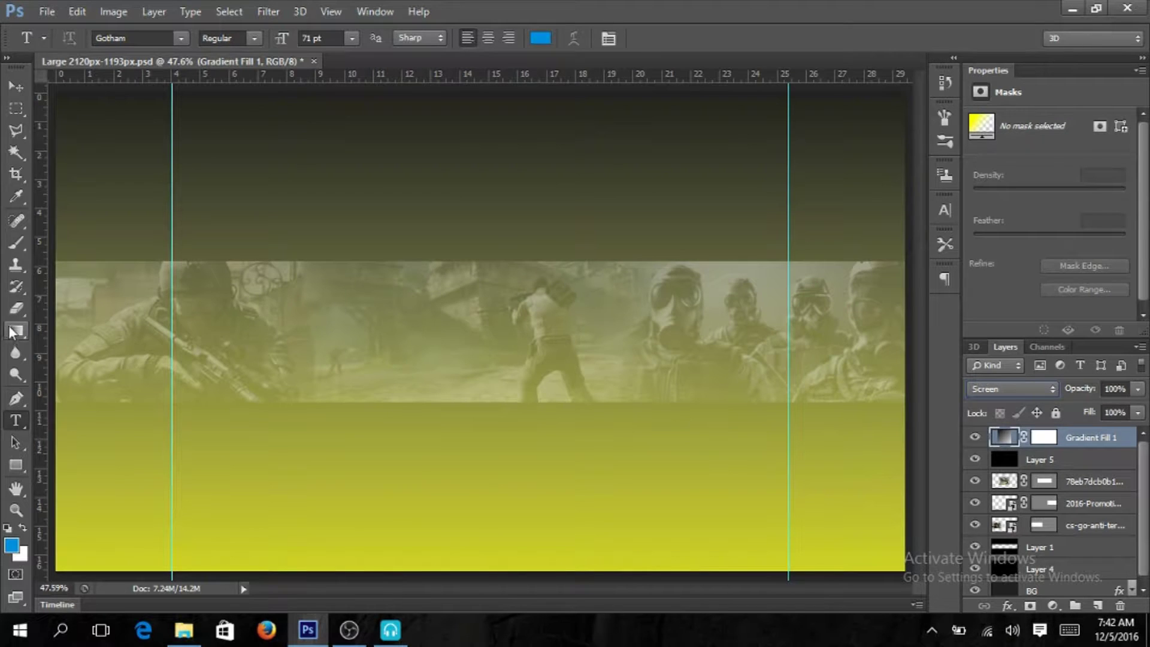
click(16, 331)
click(43, 38)
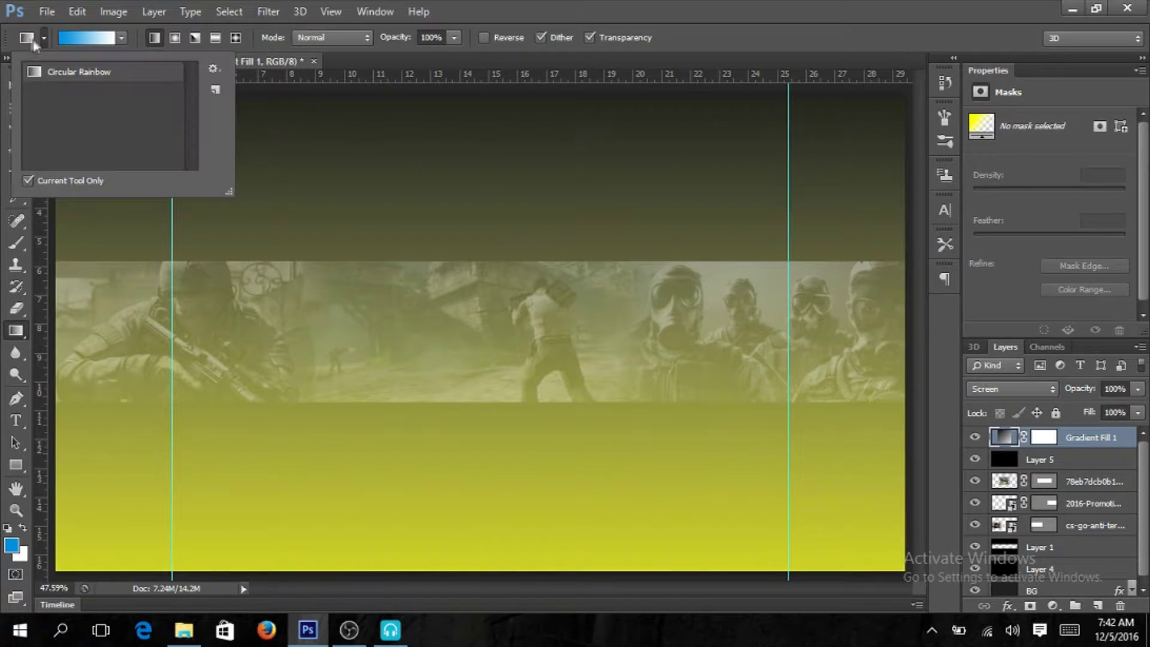
click(16, 465)
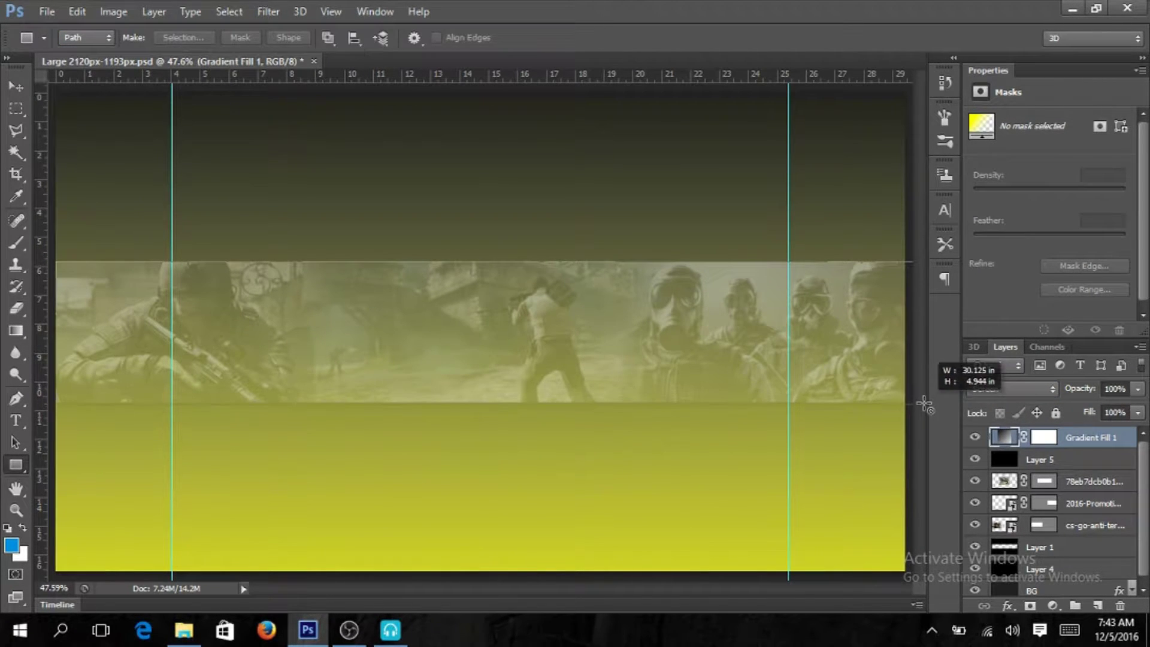
click(239, 37)
Step: Shift the masked gradient slightly and dim it to 67% opacity
key(v)
right_click(677, 365)
click(737, 375)
drag(635, 360, 625, 353)
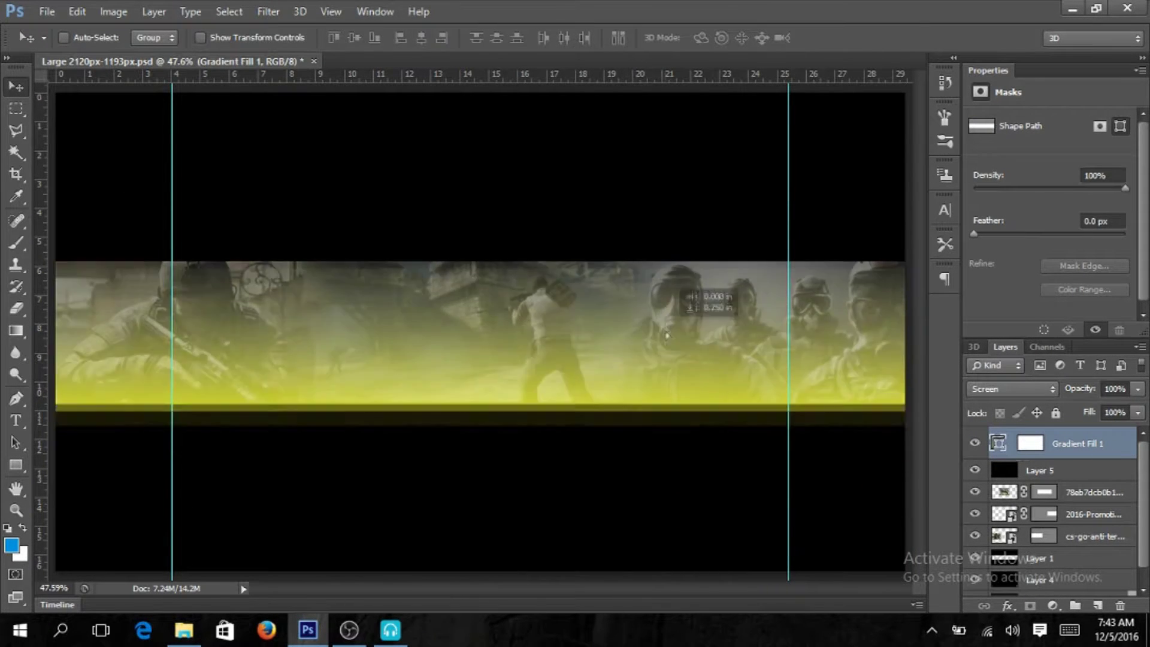
drag(1138, 389, 1106, 450)
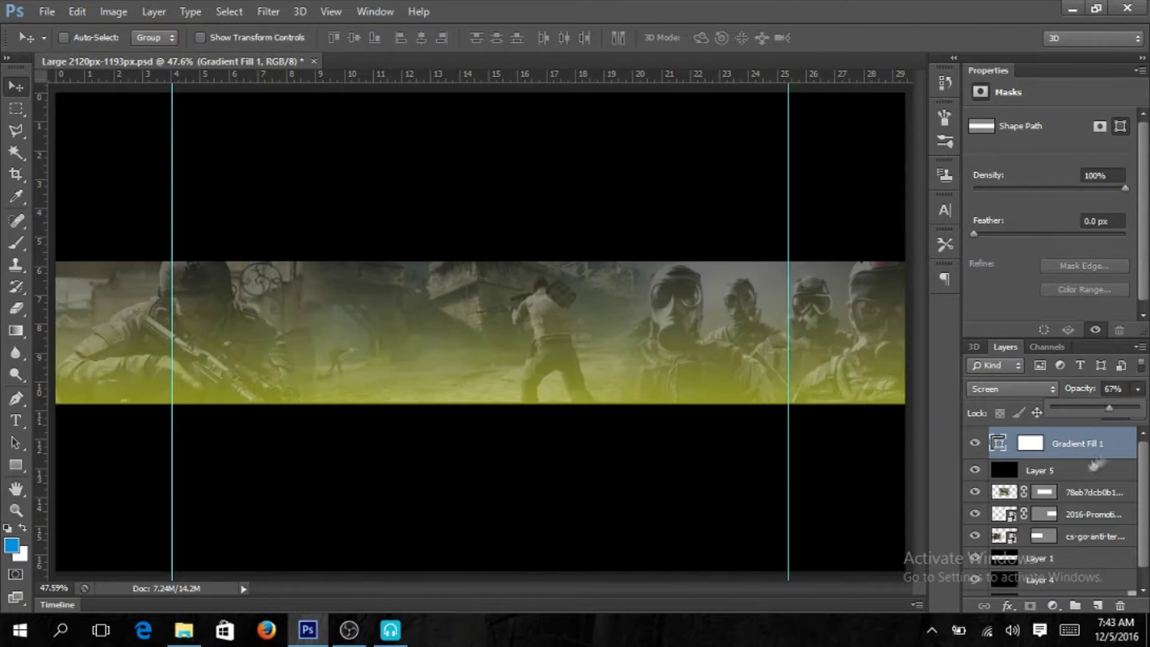
click(1067, 471)
Step: Hide Gradient Fill 1 and raise the black Layer 5 to 72% opacity
click(1067, 444)
click(1061, 470)
click(1053, 444)
click(975, 443)
click(1052, 471)
drag(1121, 403, 1119, 408)
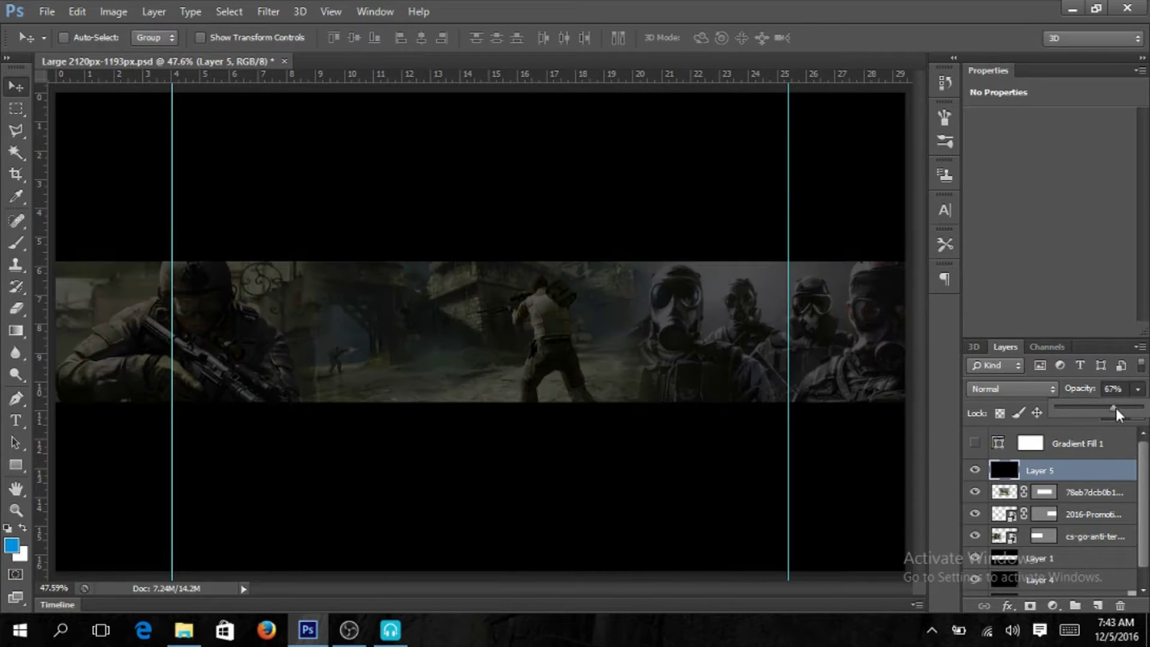
Step: Try and cancel another gradient fill, then start a text line at the banner centre
click(1053, 605)
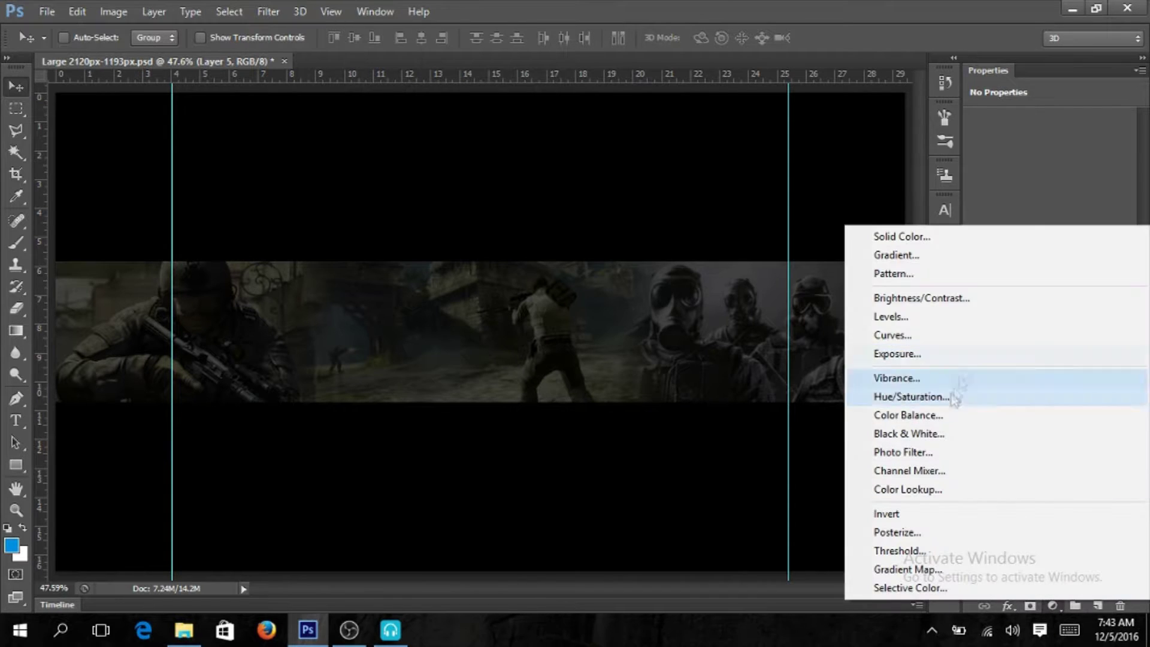
click(905, 255)
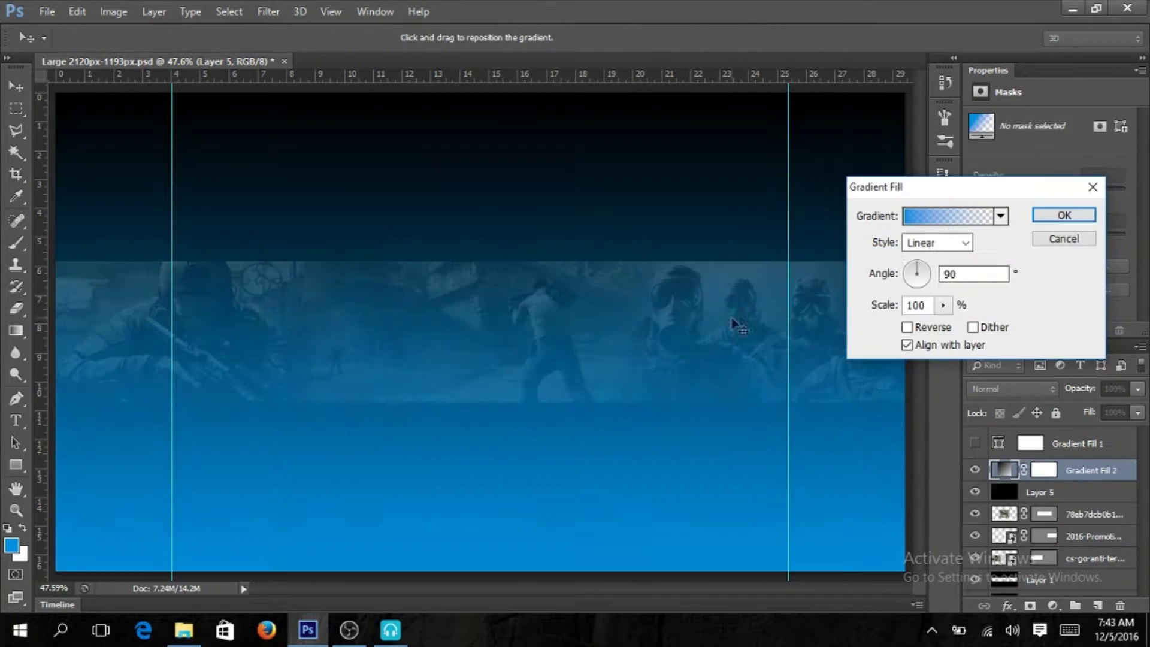
double_click(908, 328)
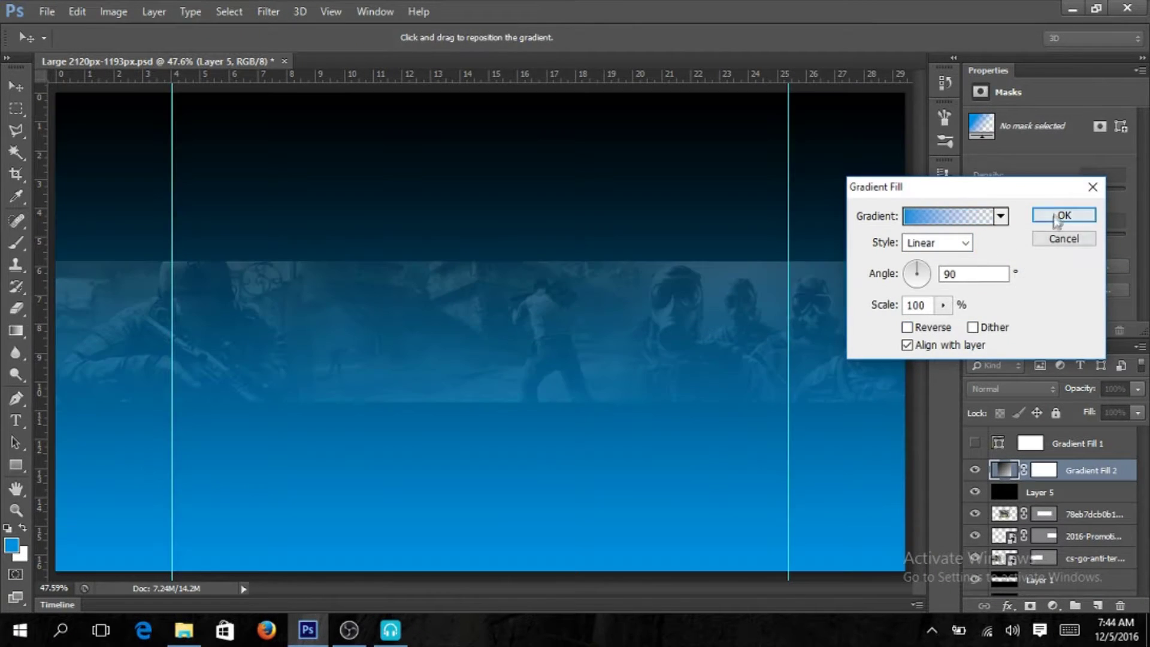
click(1077, 238)
click(16, 421)
click(377, 356)
text(RANDOM GAMING)
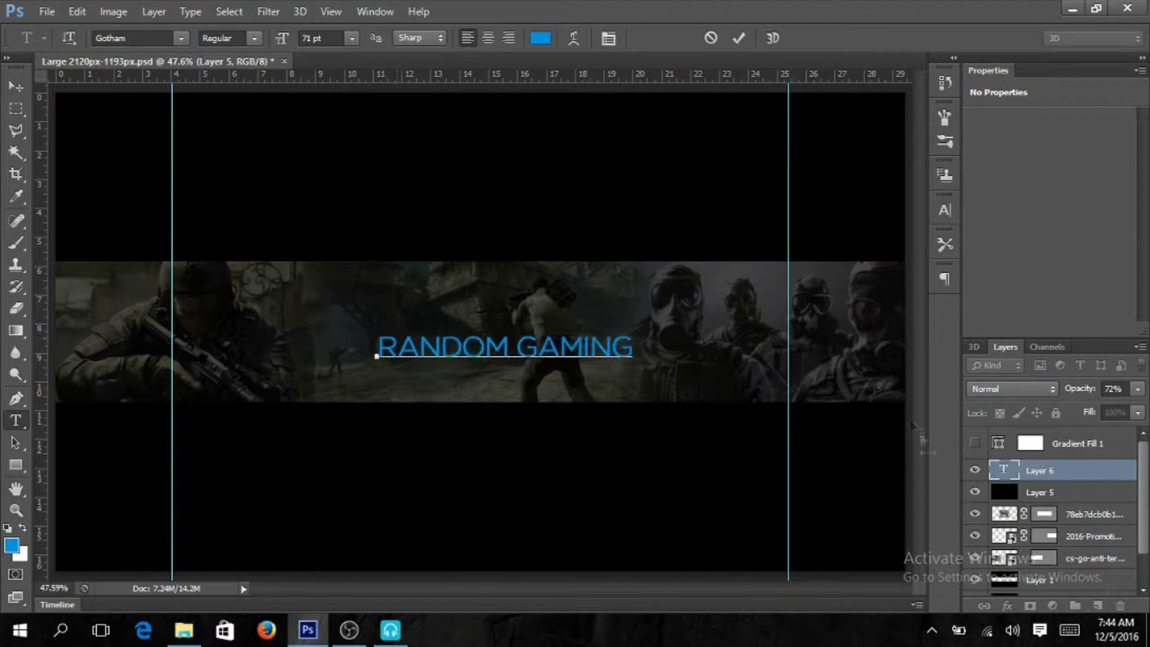
Step: Make RANDOM Gotham Bold white and move the RANDOM GAMING title up
click(180, 37)
click(138, 68)
click(540, 37)
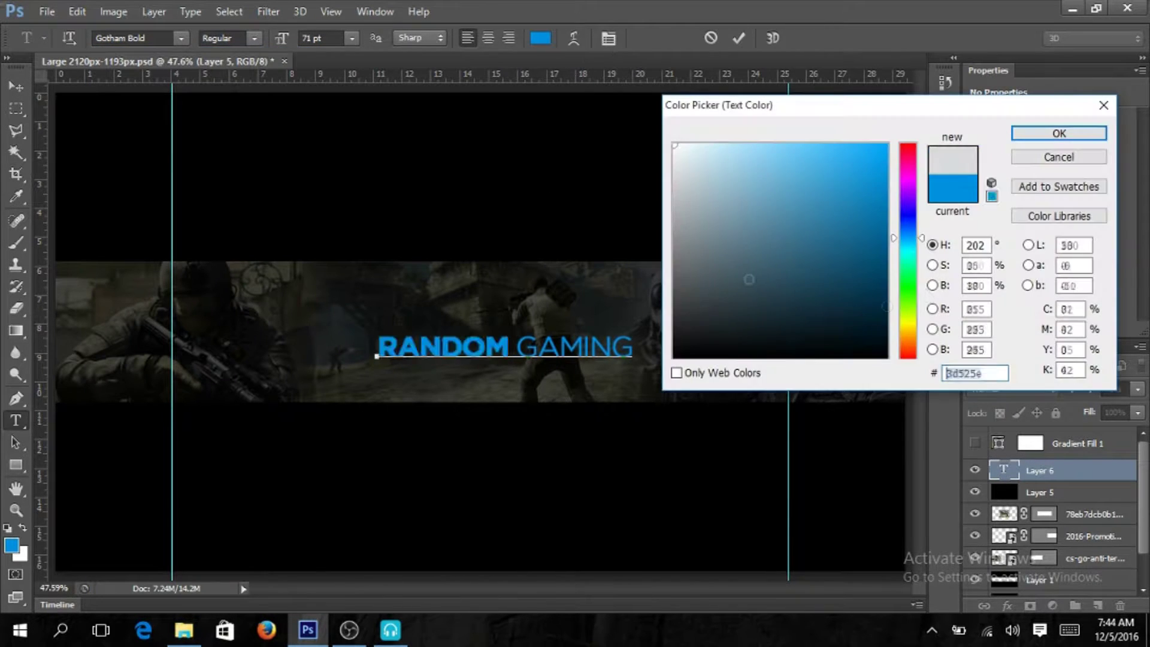
click(1040, 132)
key(ctrl+Return)
key(v)
mouse_move(548, 355)
mouse_down()
mouse_move(521, 350)
mouse_move(551, 338)
mouse_up()
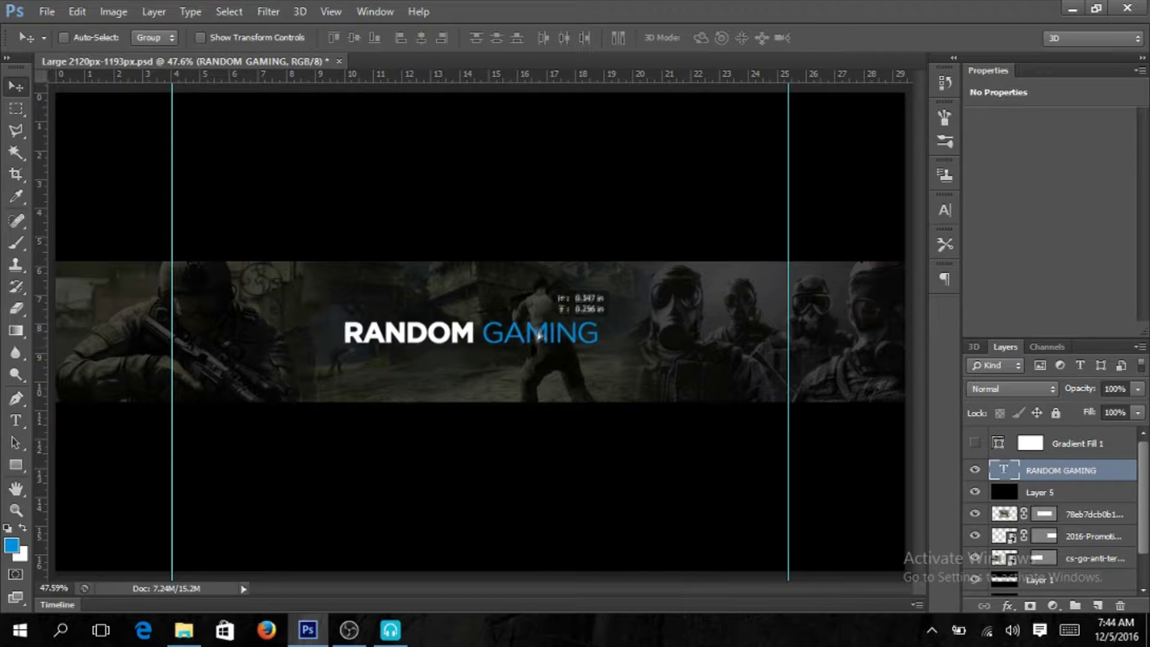
Step: Add a THE OFFICIAL CHANNEL OF line above the title in Gotham Light
key(t)
click(373, 303)
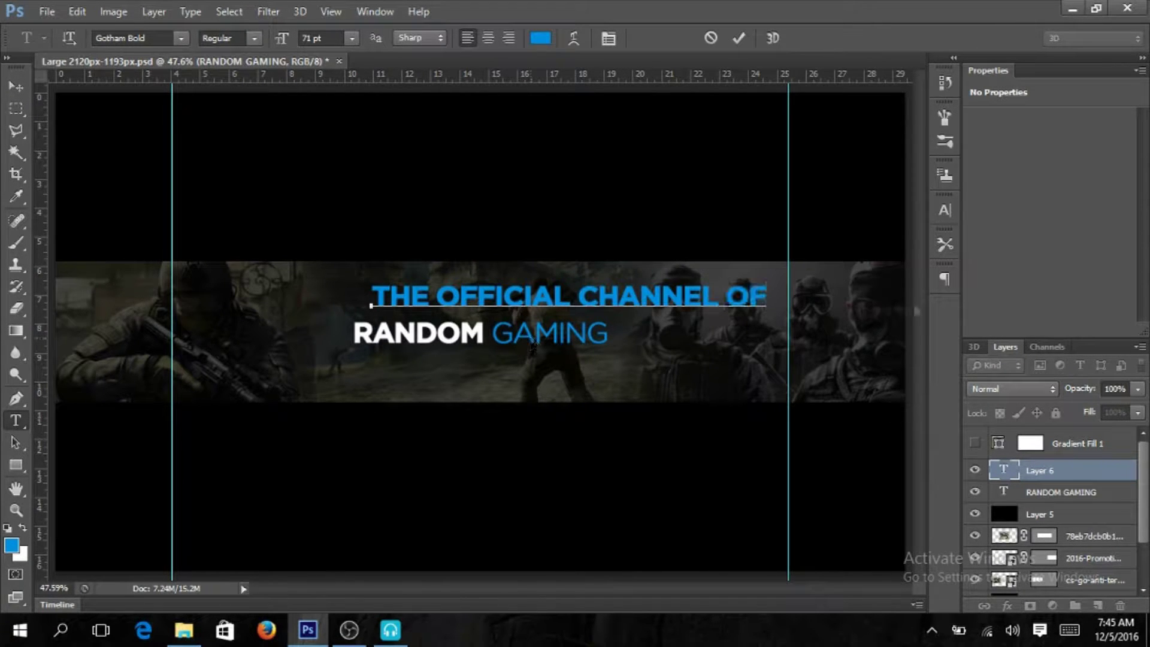
key(ctrl+a)
click(138, 37)
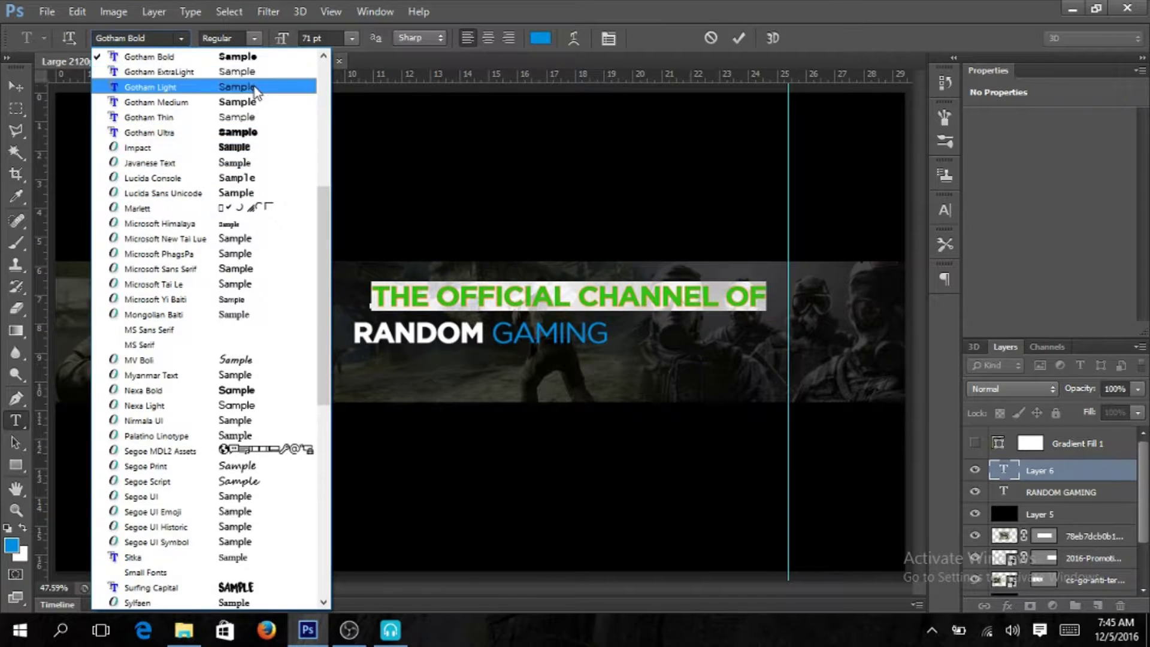
click(255, 88)
key(ctrl+Return)
Step: Give the new line a Color Overlay layer style
double_click(1109, 471)
click(710, 362)
click(1001, 217)
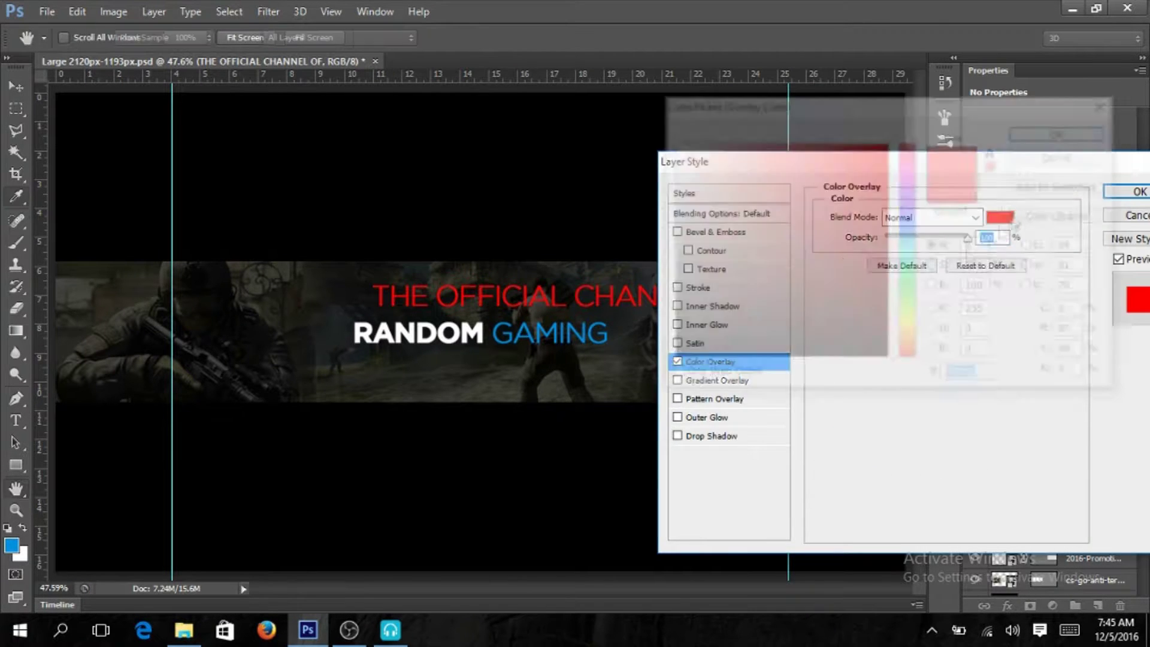
Step: Set the Color Overlay colour to #ffffff and close the layer style
click(745, 225)
click(861, 282)
click(878, 236)
drag(909, 353, 917, 249)
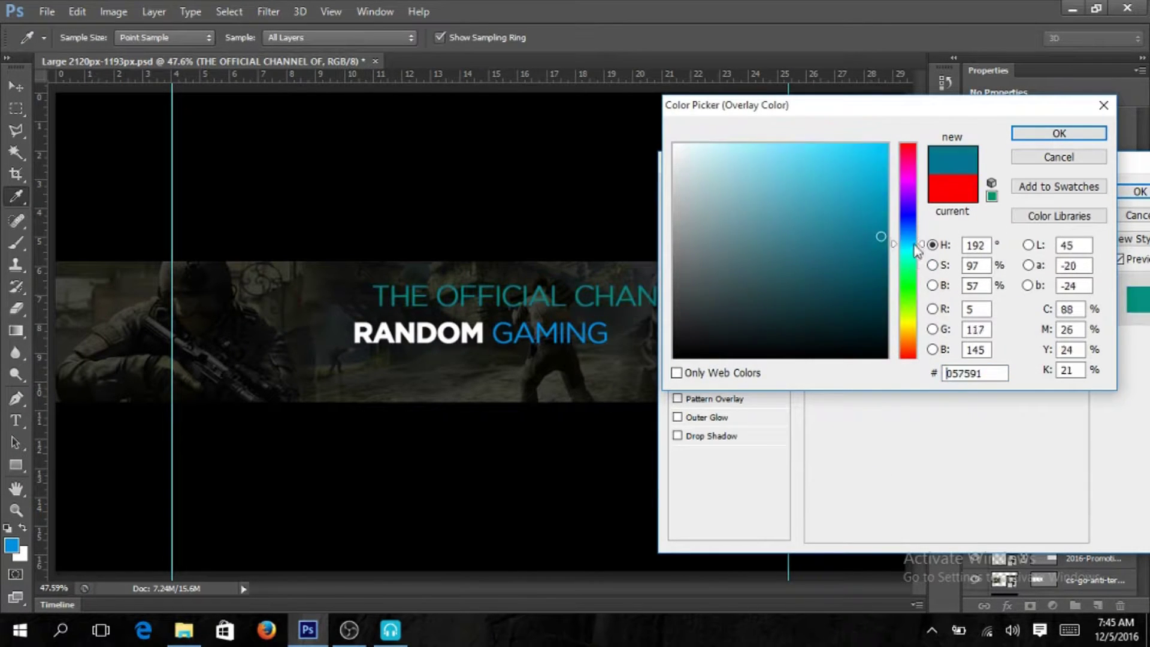
text(ffffff)
click(1060, 133)
click(1139, 192)
Step: Scale THE OFFICIAL CHANNEL OF down into a small line above the title
key(ctrl+t)
drag(837, 312, 501, 312)
key(Return)
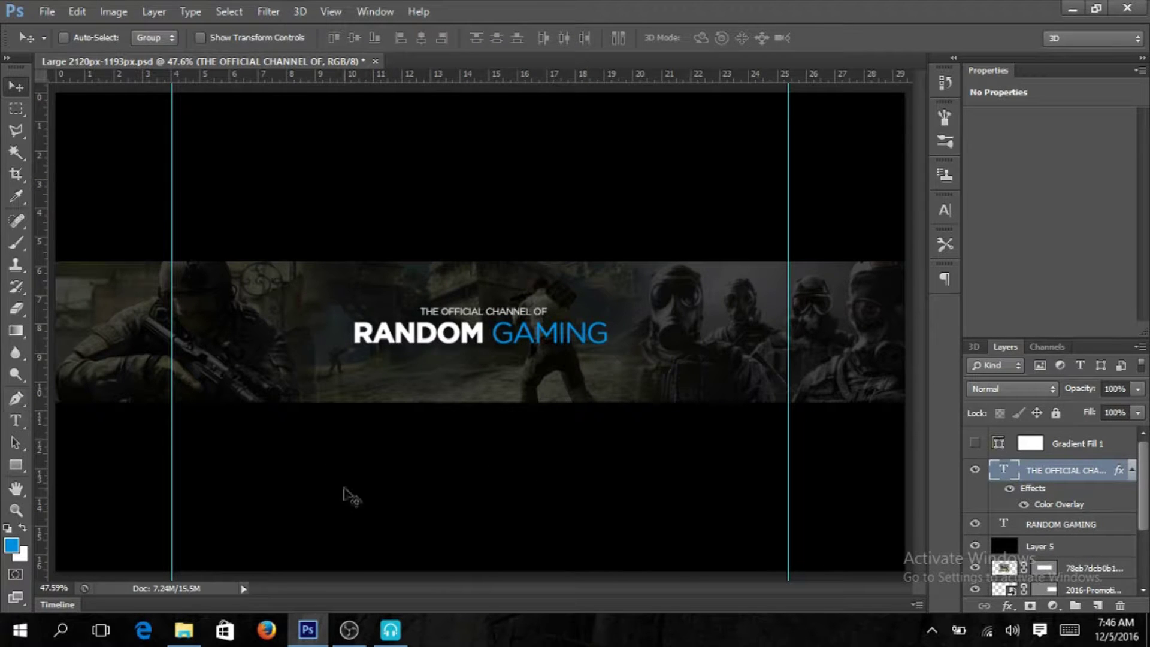
Step: Draw a black-filled rectangle shape covering the area above the banner strip
click(16, 330)
click(1058, 446)
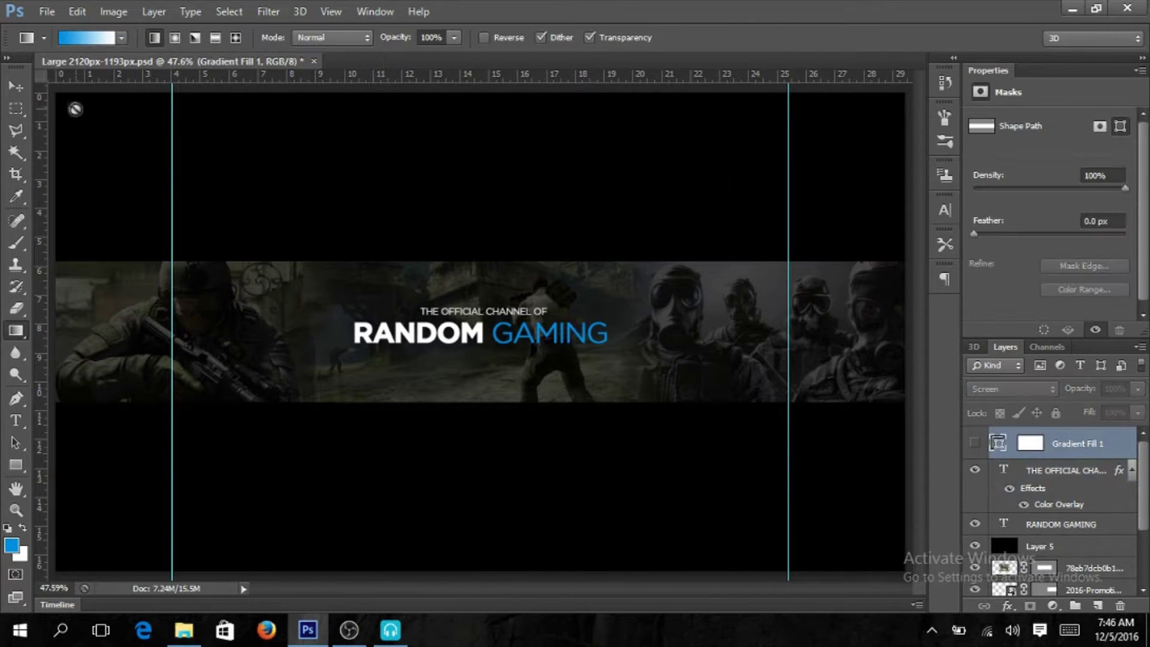
click(16, 465)
drag(56, 91, 916, 262)
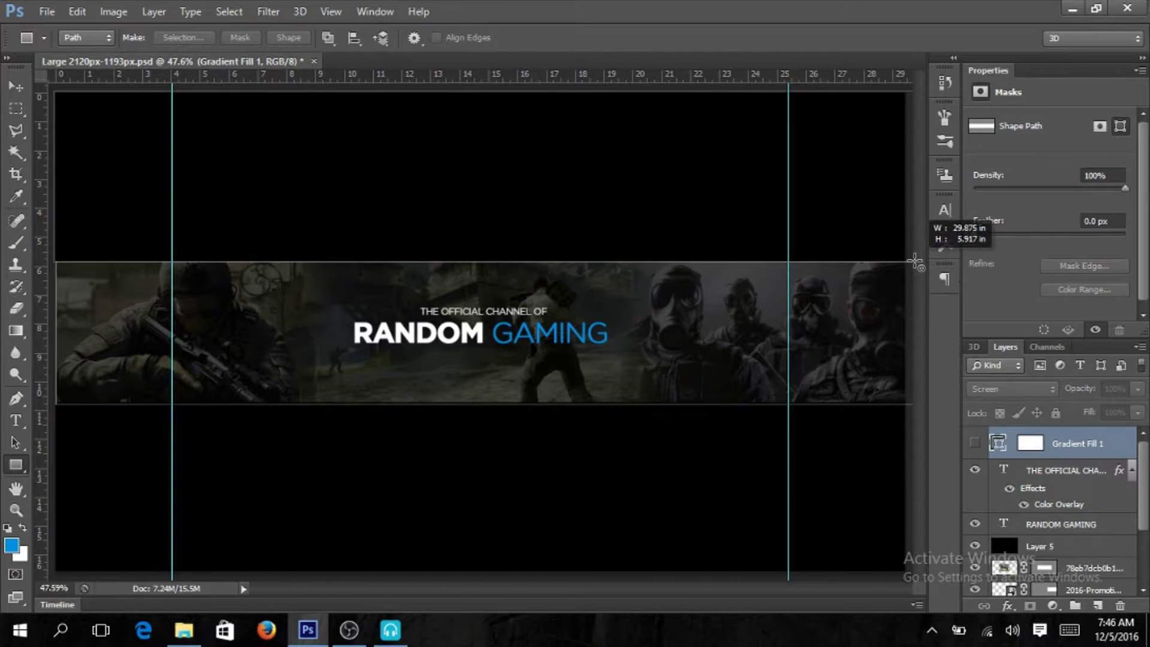
click(1091, 487)
click(106, 58)
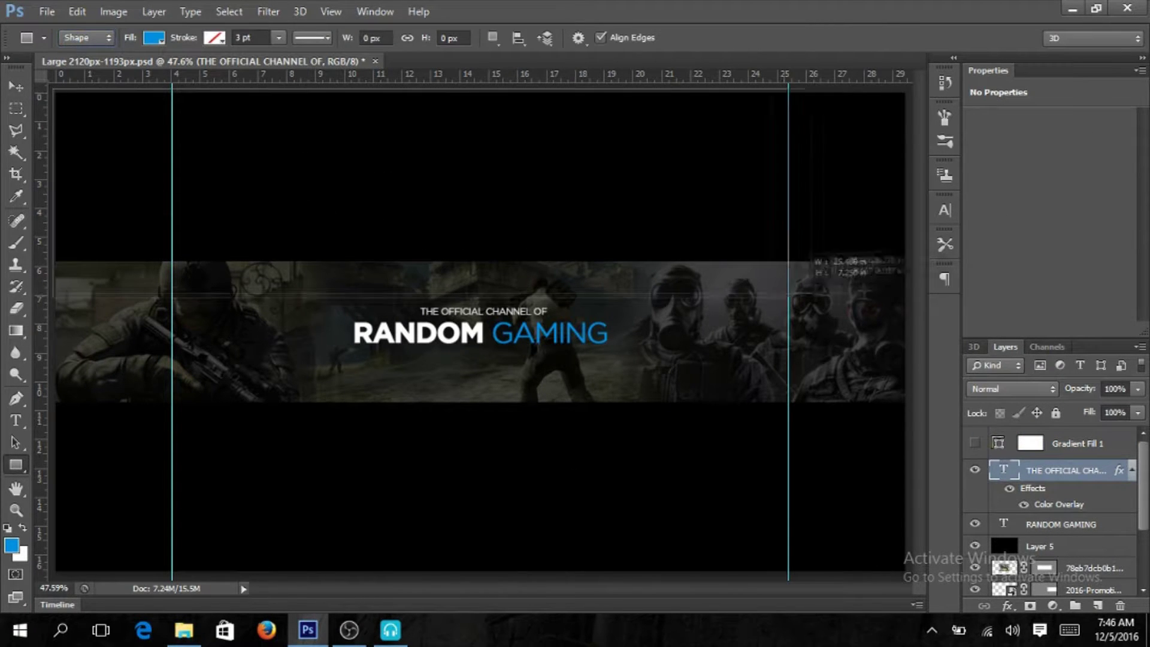
drag(56, 91, 916, 262)
click(154, 37)
click(224, 145)
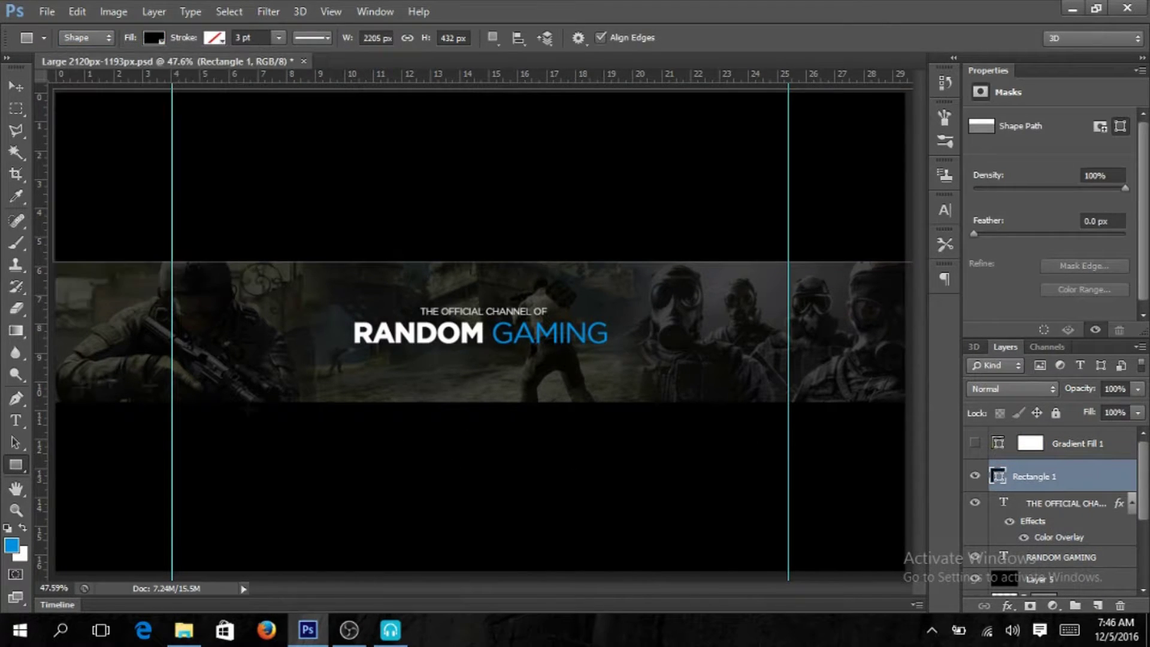
Step: Draw a black rectangle below the strip and merge both rectangles into one shape
drag(173, 403, 787, 574)
shift+click(1033, 510)
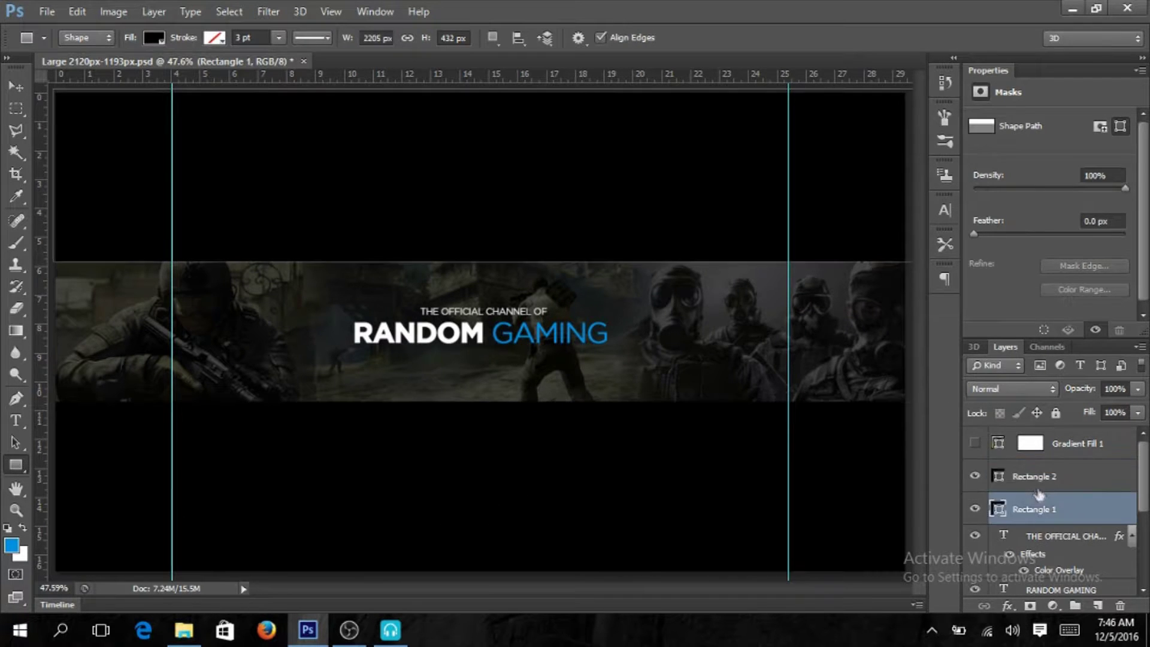
right_click(1046, 509)
click(730, 451)
Step: Add a gradient fill layer above THE OFFICIAL CHANNEL OF layer
click(1079, 504)
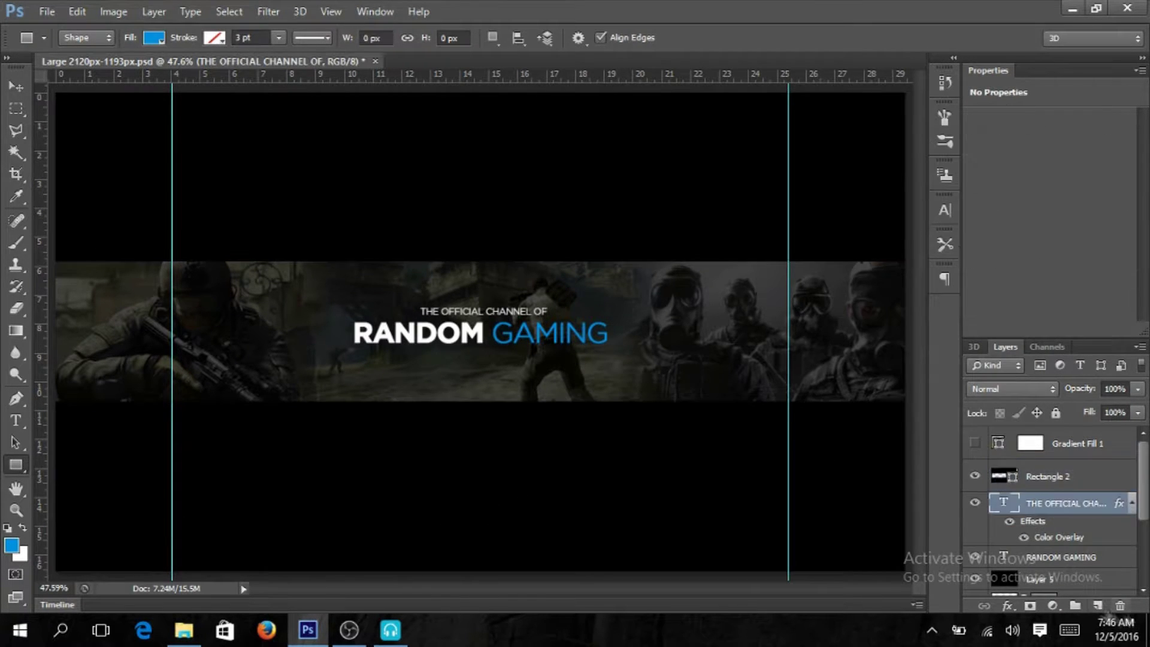
click(1053, 606)
click(939, 261)
Step: Position the blue gradient fill over the banner strip and confirm it
drag(473, 366, 465, 451)
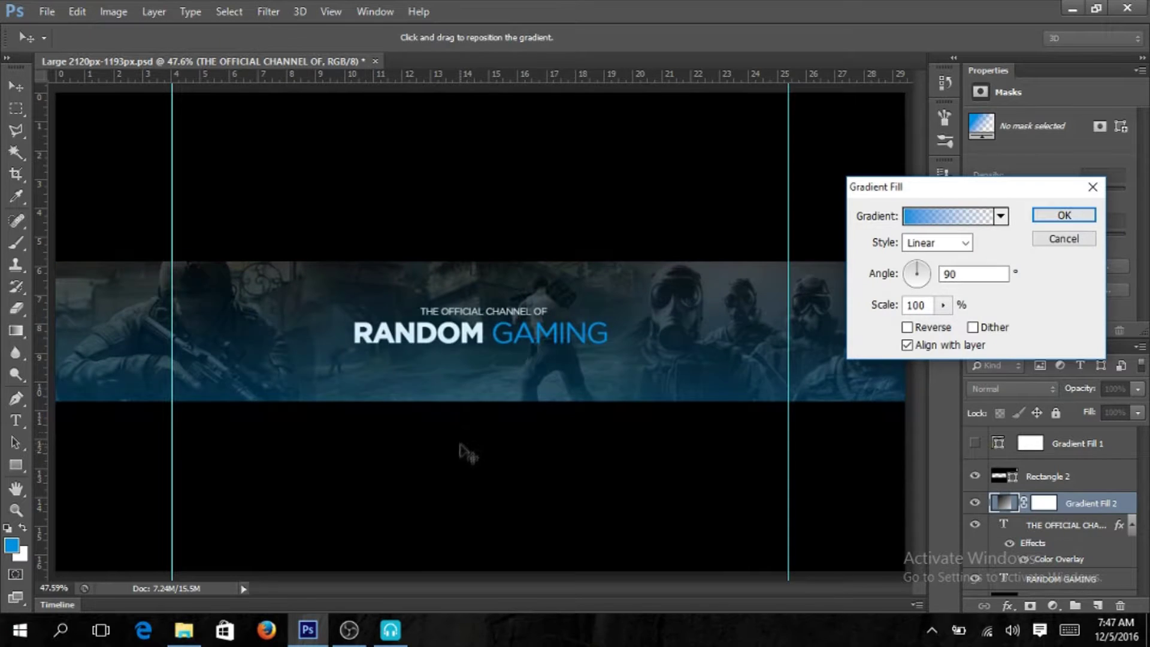
drag(485, 388, 482, 358)
click(1064, 215)
Step: Try a blue Outer Glow style on the gradient layer, then cancel it
right_click(1073, 503)
click(367, 384)
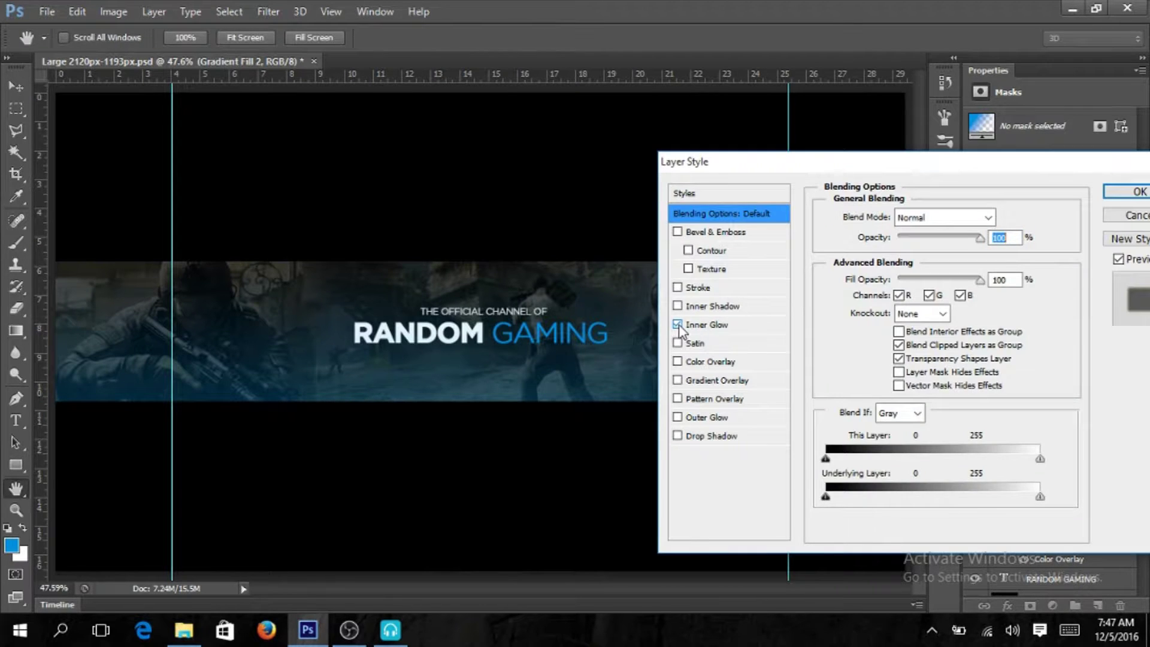
click(707, 417)
click(865, 277)
key(Return)
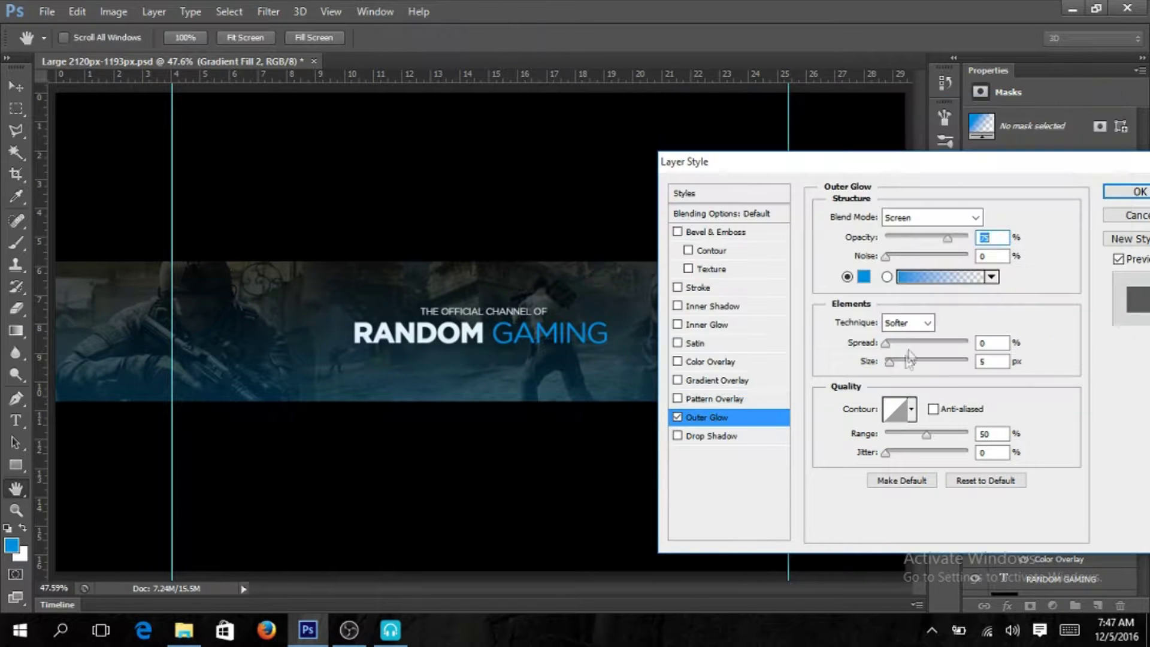
click(1124, 220)
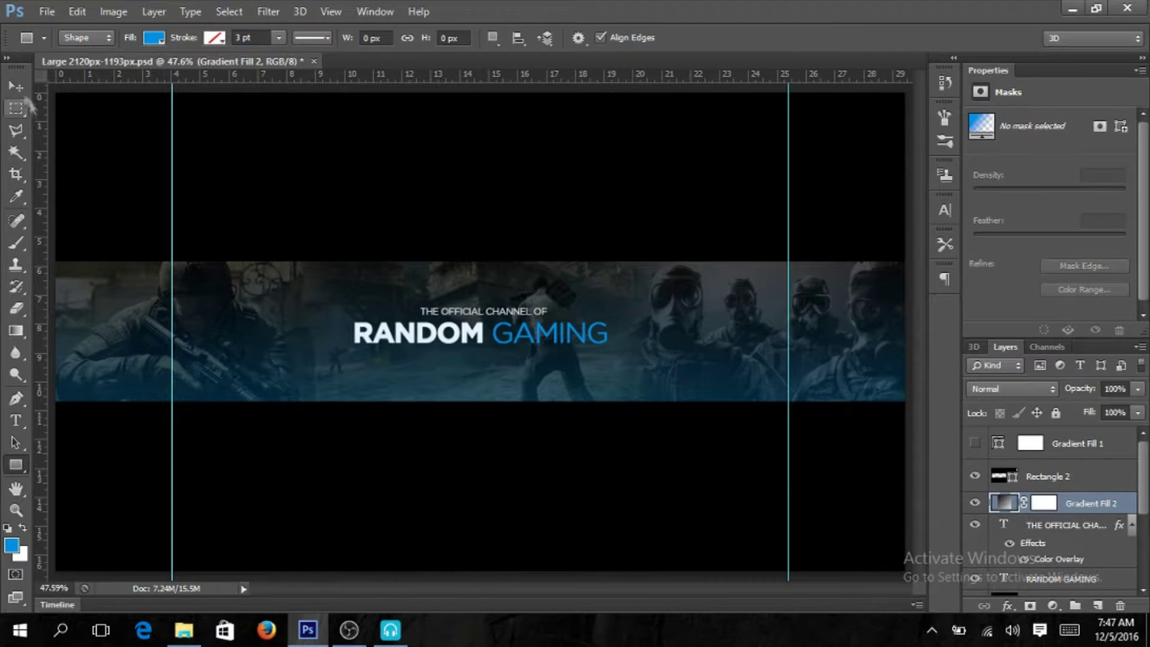
Step: Shift the gradient upward so the banner strip looks bluer
key(v)
double_click(593, 362)
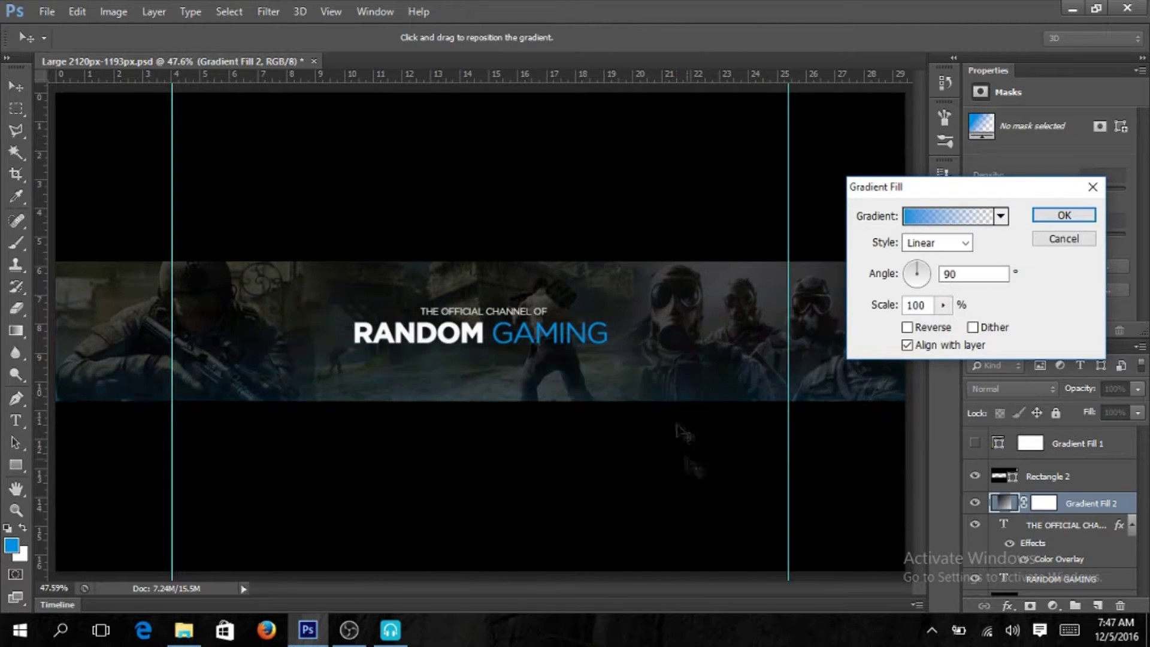
drag(673, 405, 652, 264)
click(1064, 214)
Step: Set the gradient layer's blending to Screen after trying Overlay, and recheck its fill settings
click(1013, 389)
click(1027, 208)
click(1012, 388)
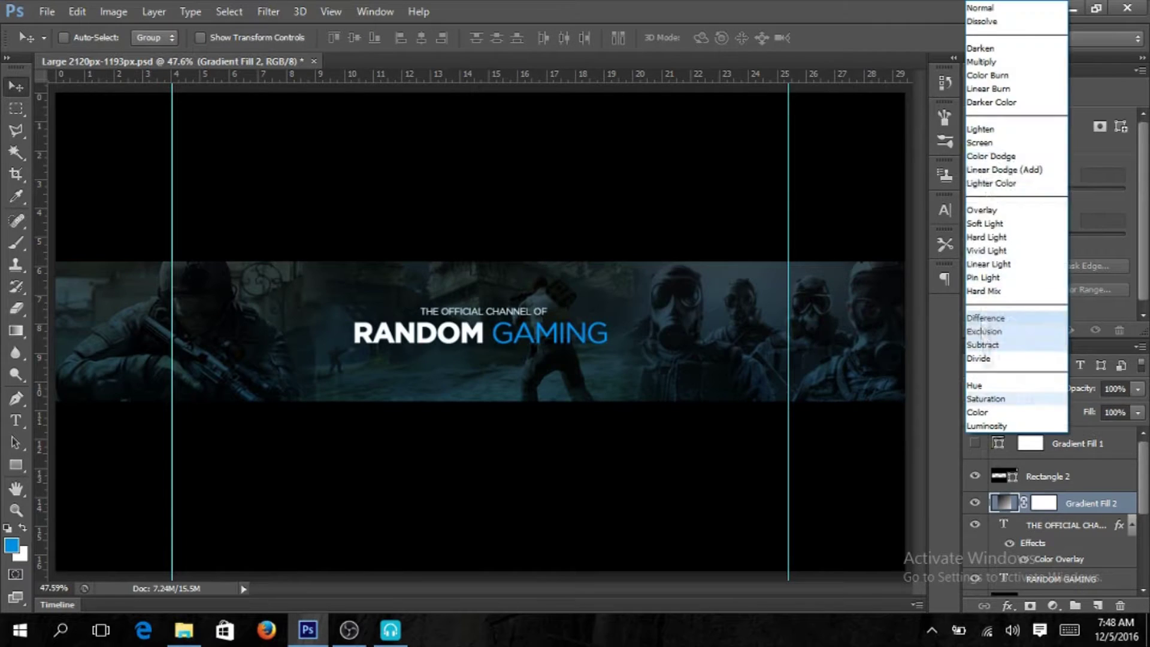
click(995, 166)
double_click(1006, 507)
key(Escape)
double_click(1004, 503)
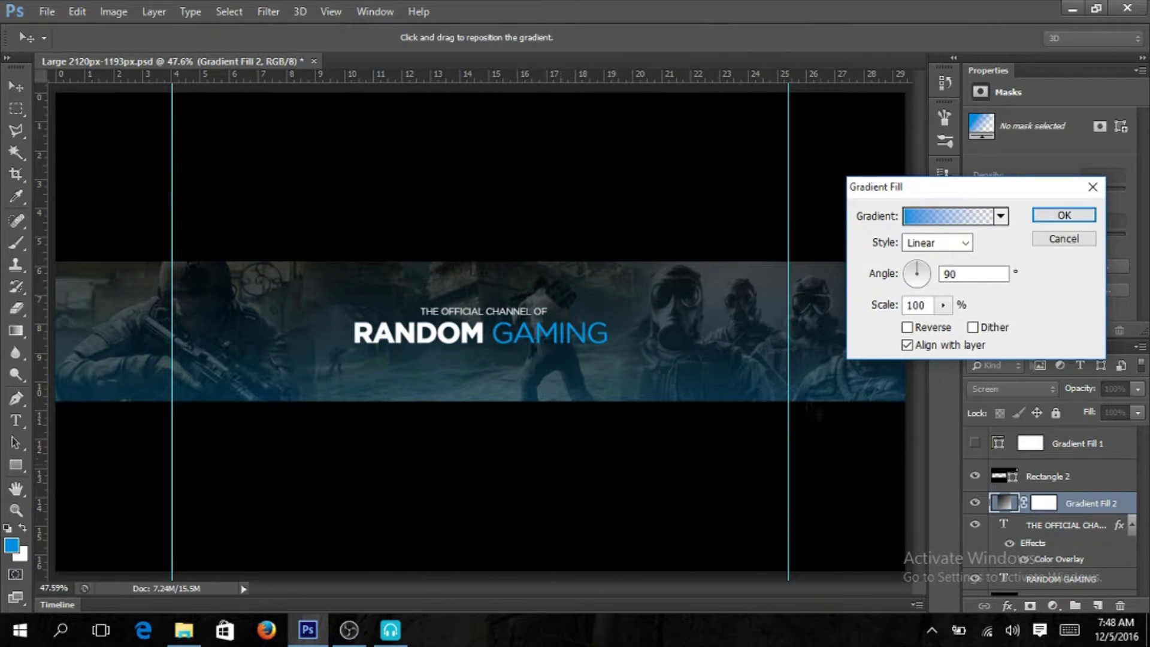
click(1064, 215)
click(1053, 606)
Step: Add Gradient Fill 3 with a lighter stop colour and reversed direction
click(875, 258)
click(950, 216)
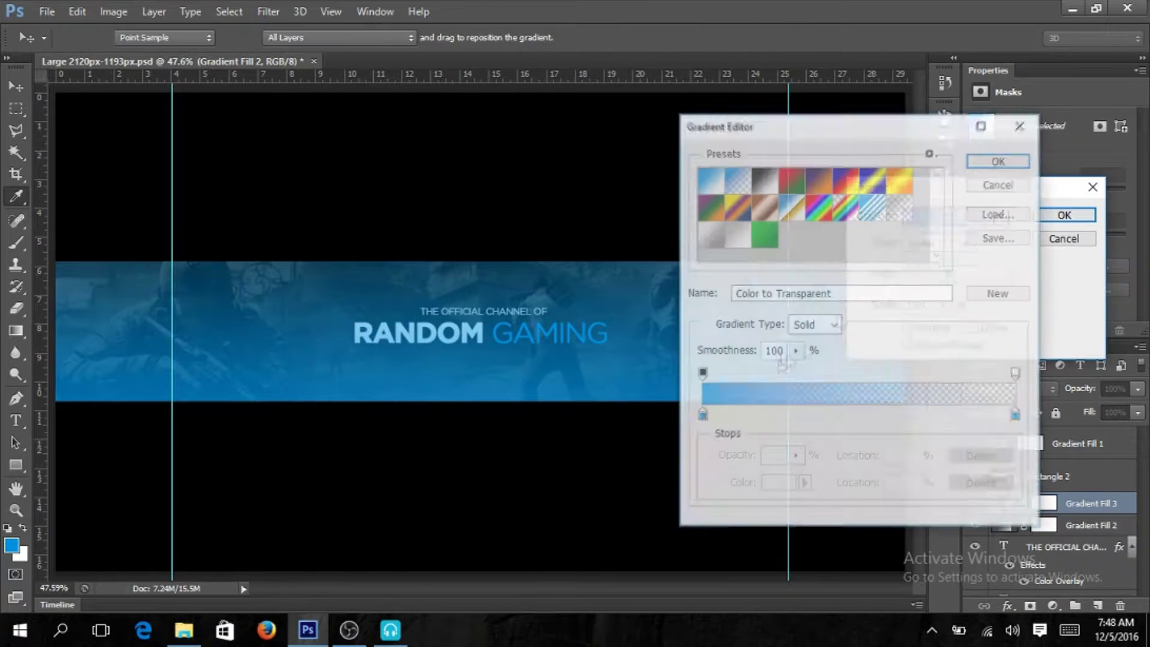
click(702, 414)
click(779, 482)
click(1110, 133)
click(999, 161)
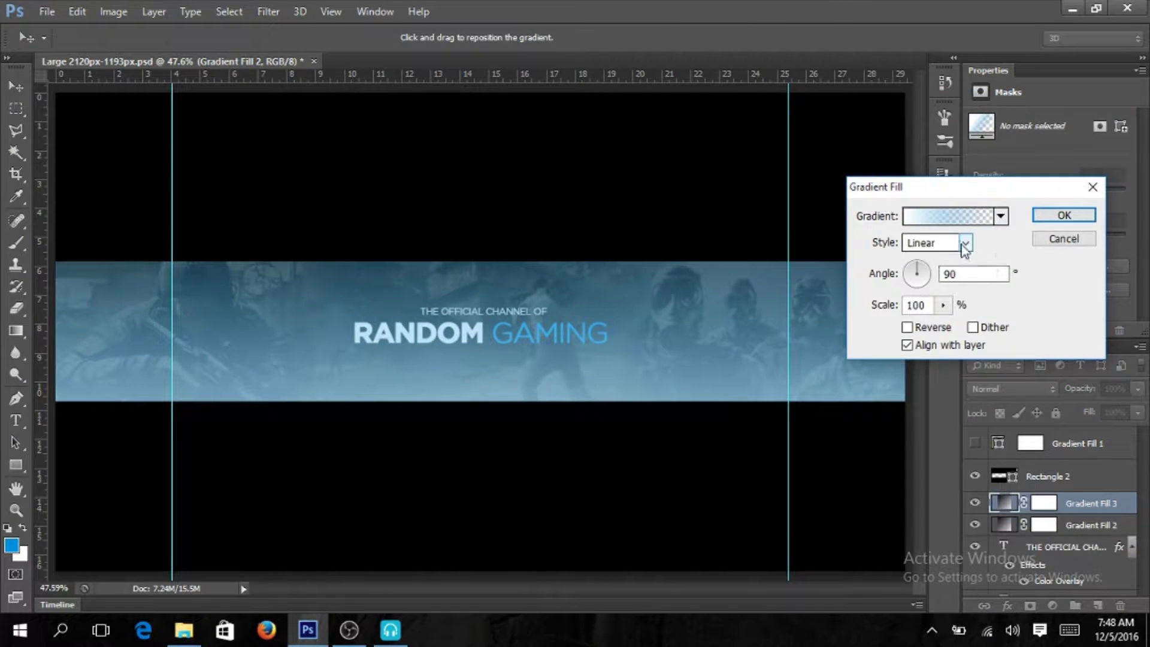
click(908, 327)
key(Return)
Step: Change Gradient Fill 3's end stop to white and reduce its scale to 50%
double_click(1000, 509)
key(Escape)
double_click(1004, 504)
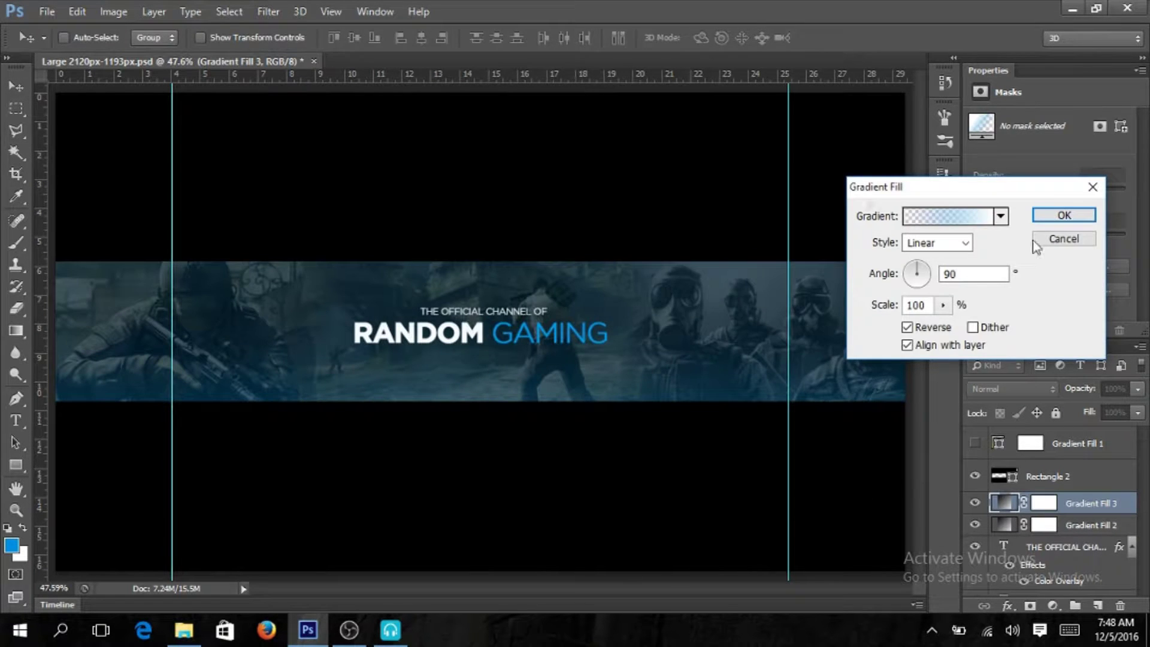
click(941, 216)
click(779, 483)
click(1096, 132)
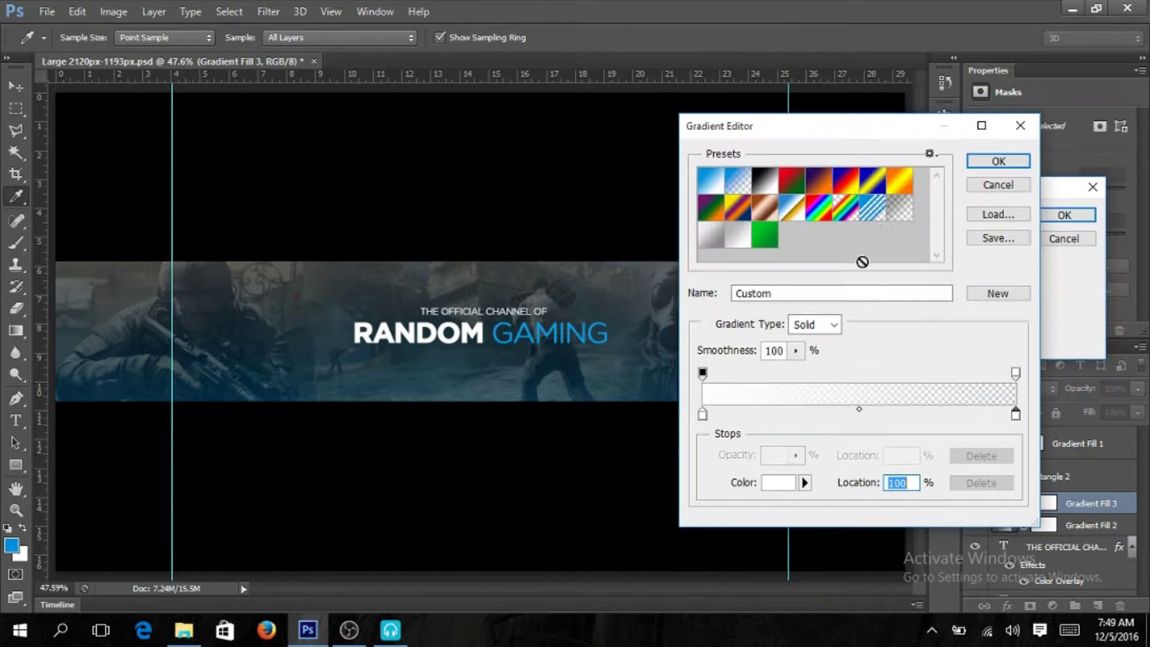
click(999, 160)
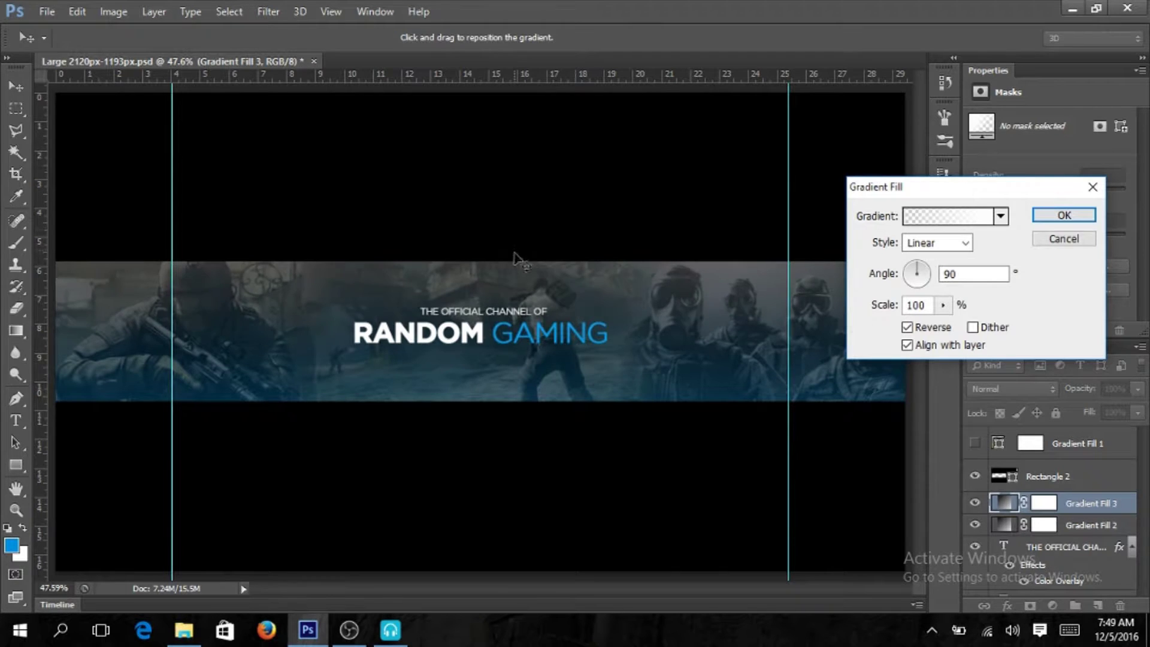
drag(944, 305, 939, 332)
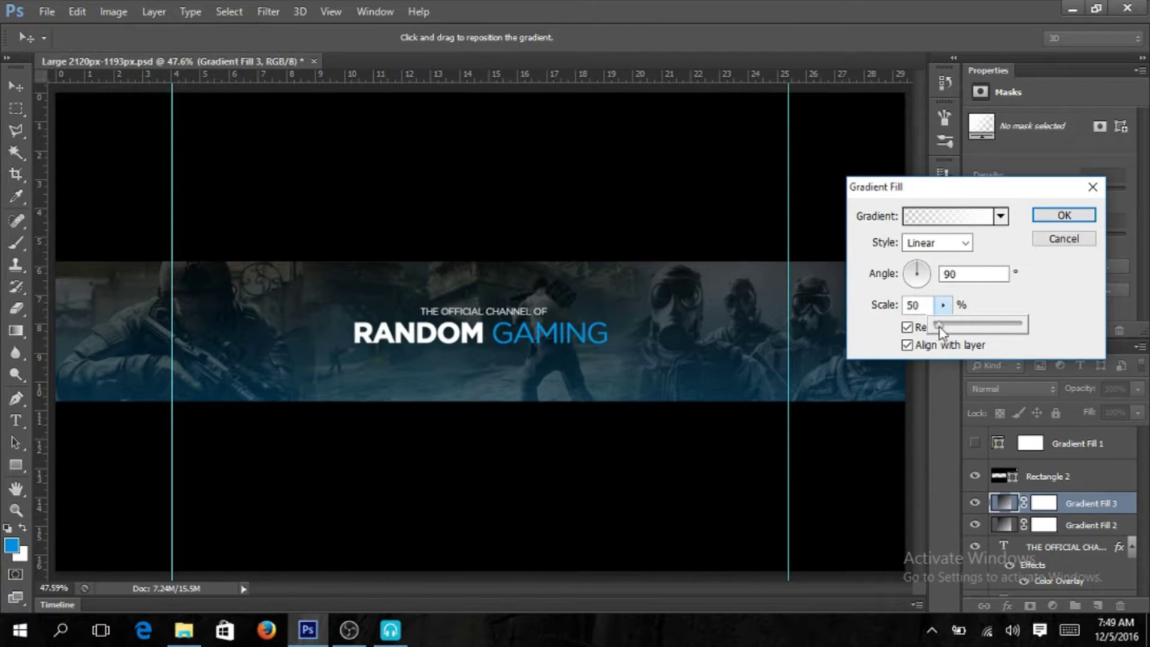
key(Return)
Step: Dismiss the rasterize and error prompts and add empty Layer 6
key(b)
click(288, 351)
click(637, 244)
click(588, 243)
click(1098, 606)
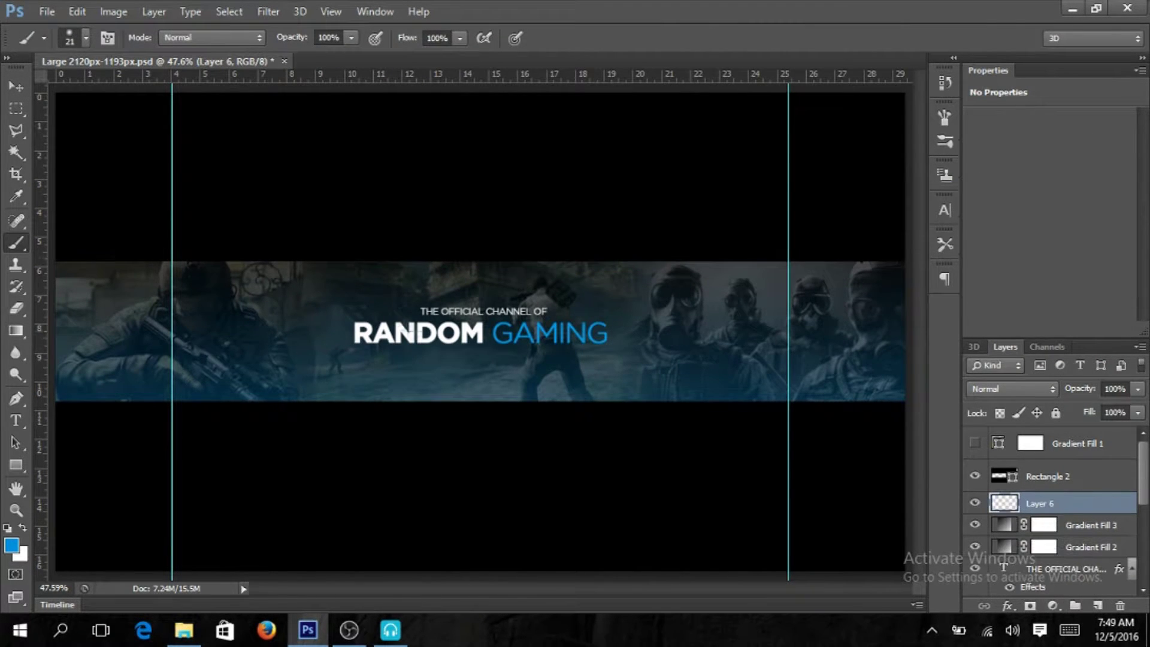
Step: Paint test blue dabs with the soft brush on the banner and undo them
right_click(201, 264)
click(149, 265)
key(z)
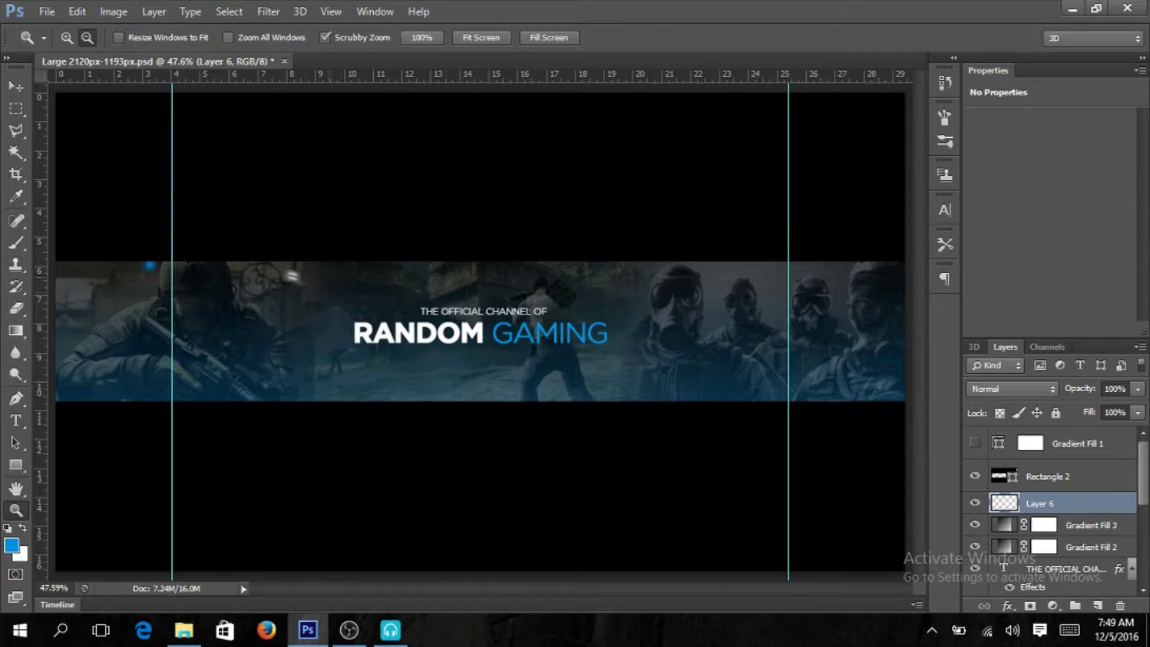
key(b)
right_click(252, 309)
key(Escape)
key(ctrl+z)
right_click(300, 280)
click(187, 261)
key(ctrl+z)
Step: Set the soft brush size to 411 px
right_click(367, 273)
drag(384, 304, 470, 304)
key(Return)
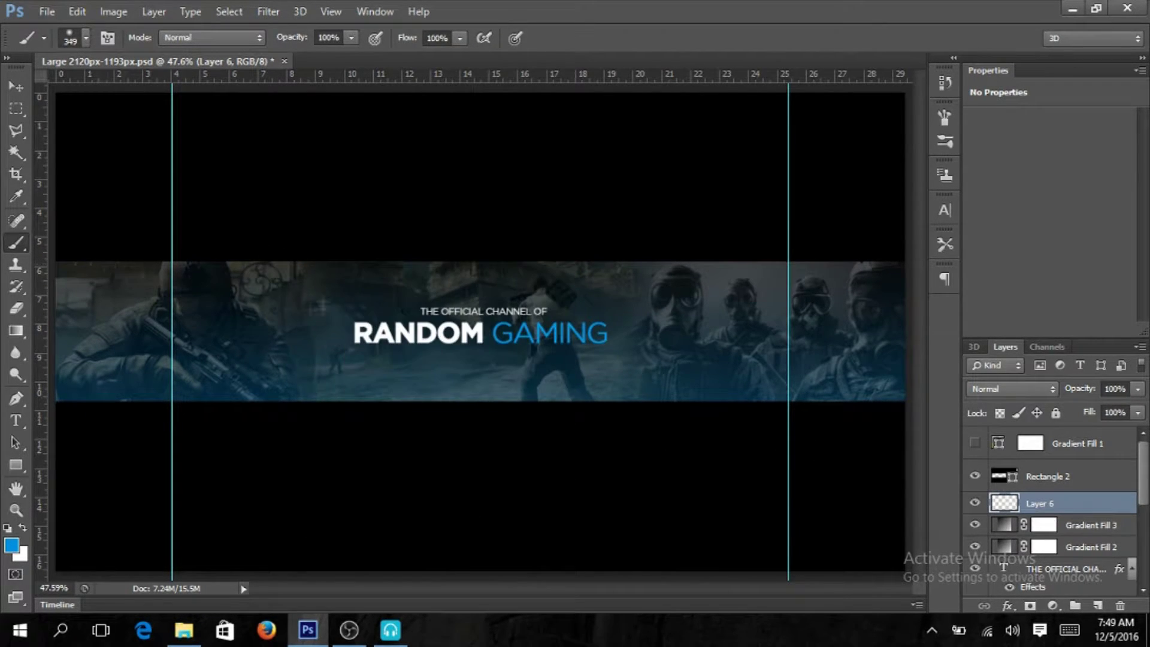
right_click(218, 269)
key(Escape)
right_click(359, 302)
text(411)
key(Return)
click(144, 260)
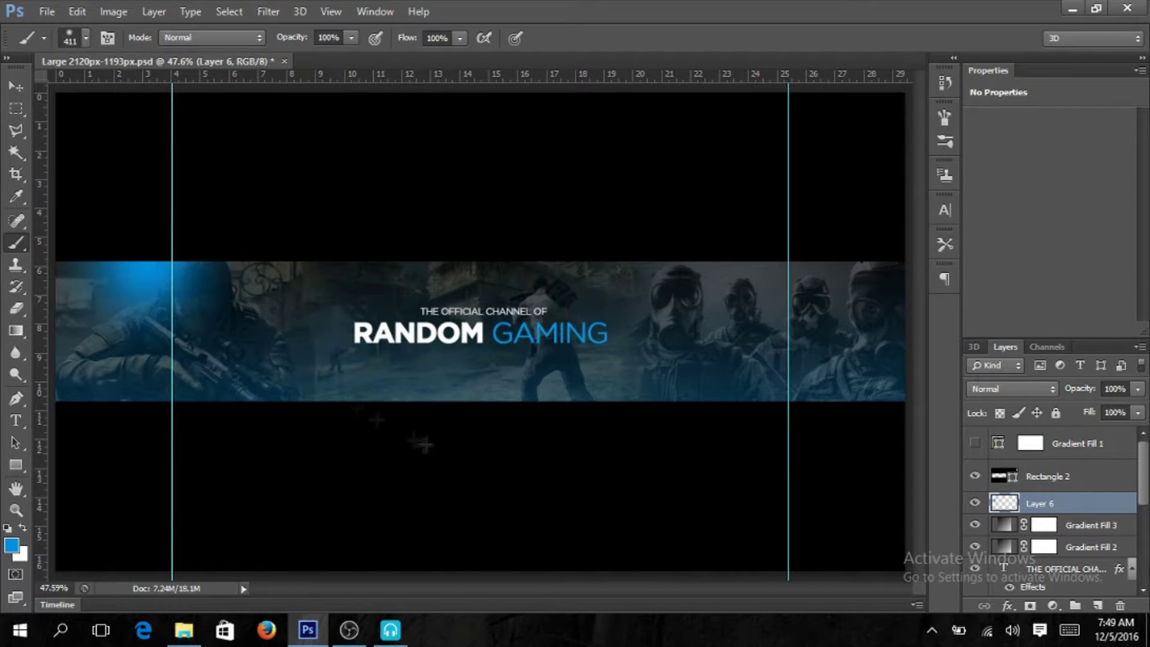
Step: Paint eight blue glow dabs along the banner's top and bottom edges
click(280, 393)
click(619, 390)
click(460, 393)
click(357, 263)
click(548, 263)
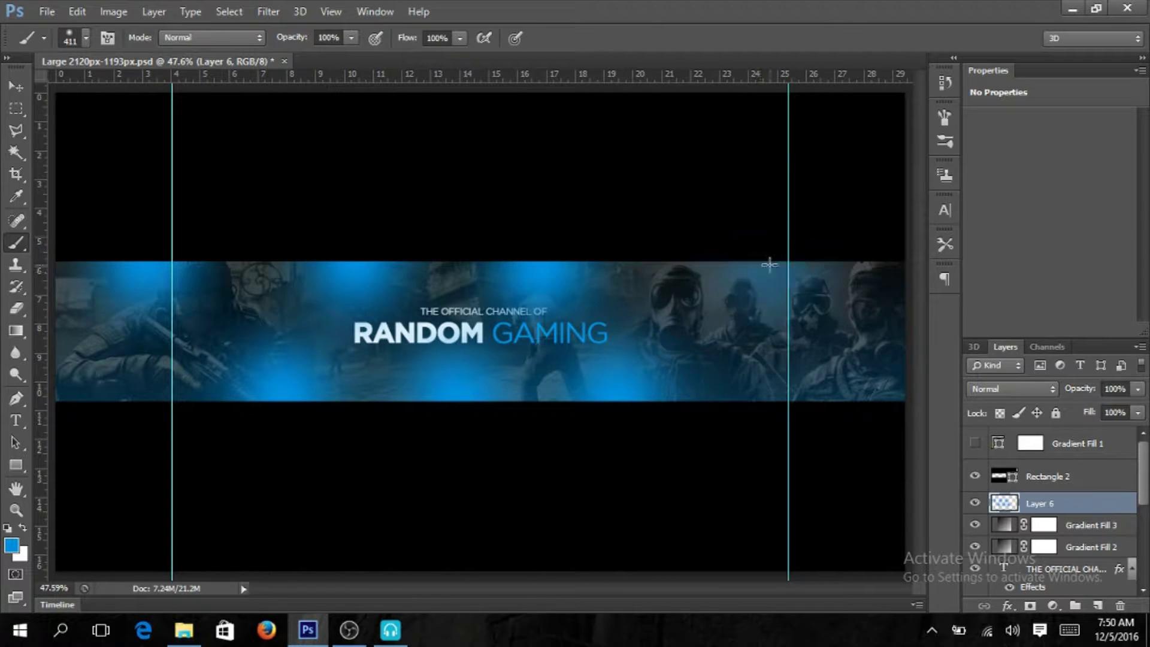
click(769, 264)
click(789, 400)
click(151, 401)
Step: Try Overlay blending and revert, then paint a white glow at the banner's right end
click(1026, 390)
click(996, 207)
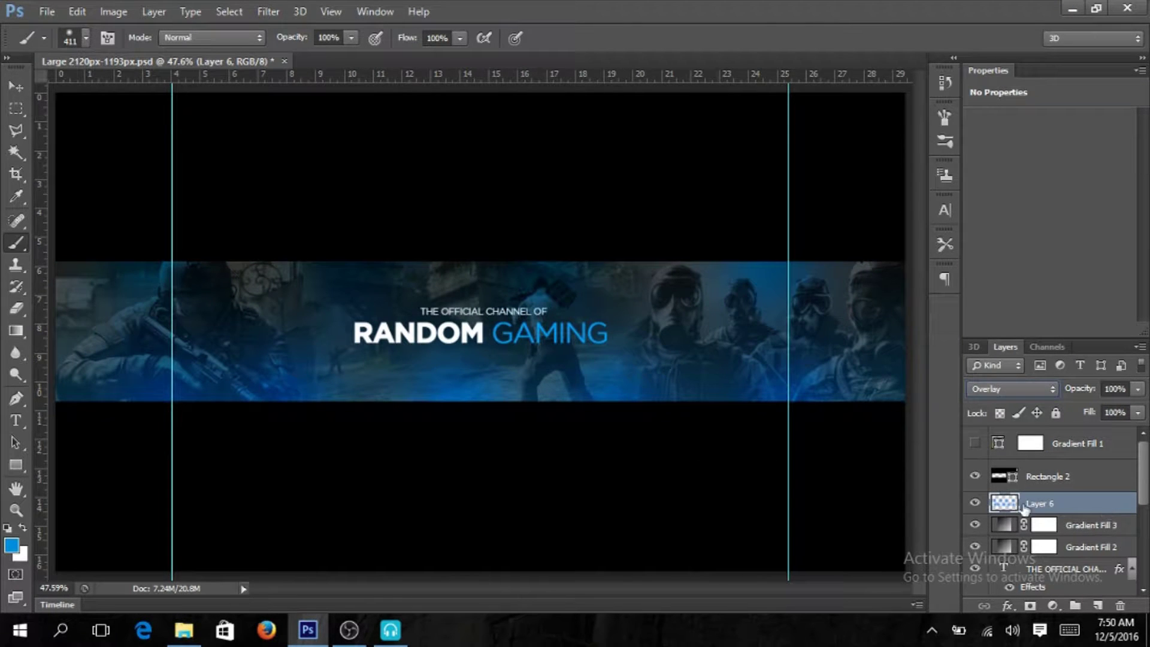
key(ctrl+z)
click(11, 545)
click(675, 144)
click(1040, 133)
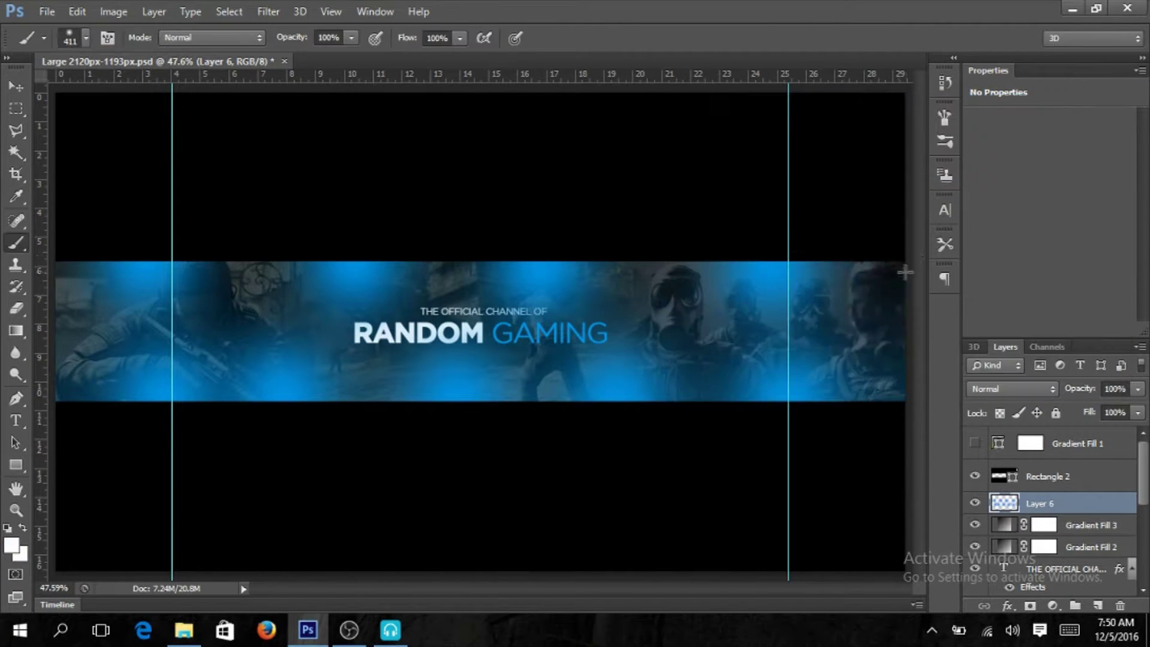
click(904, 268)
click(376, 334)
key(ctrl+z)
right_click(460, 324)
Step: Paint a white glow across the RANDOM GAMING title, test Overlay, and undo the edge dots
key(ctrl+alt+z)
right_click(768, 233)
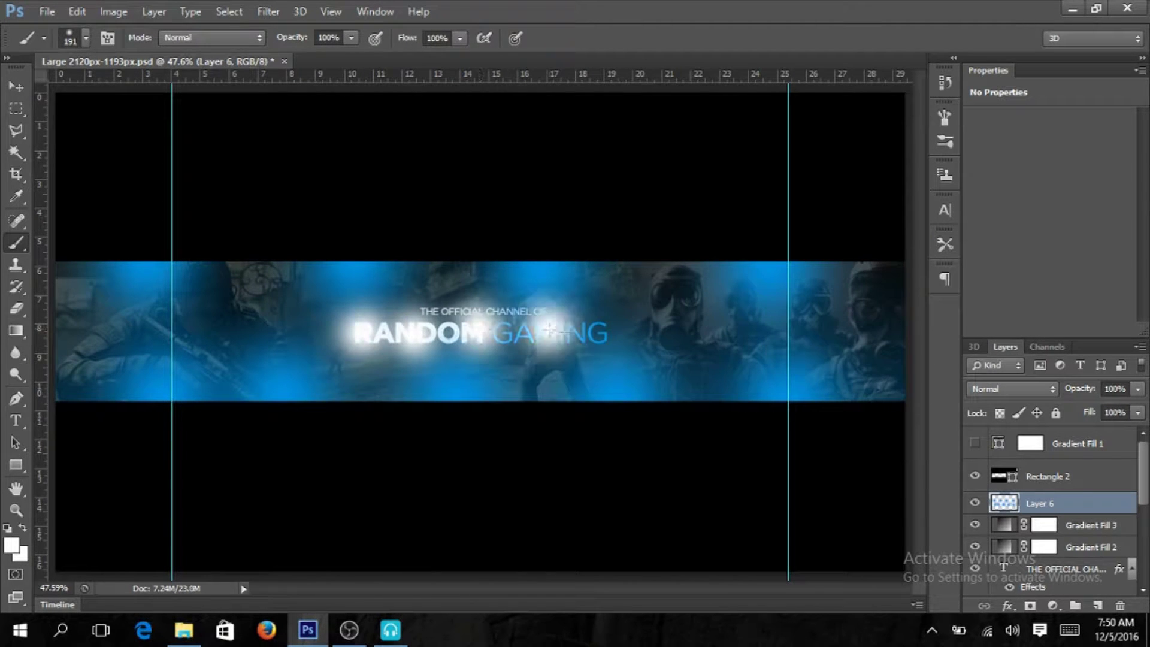
drag(413, 334, 607, 333)
drag(60, 274, 718, 408)
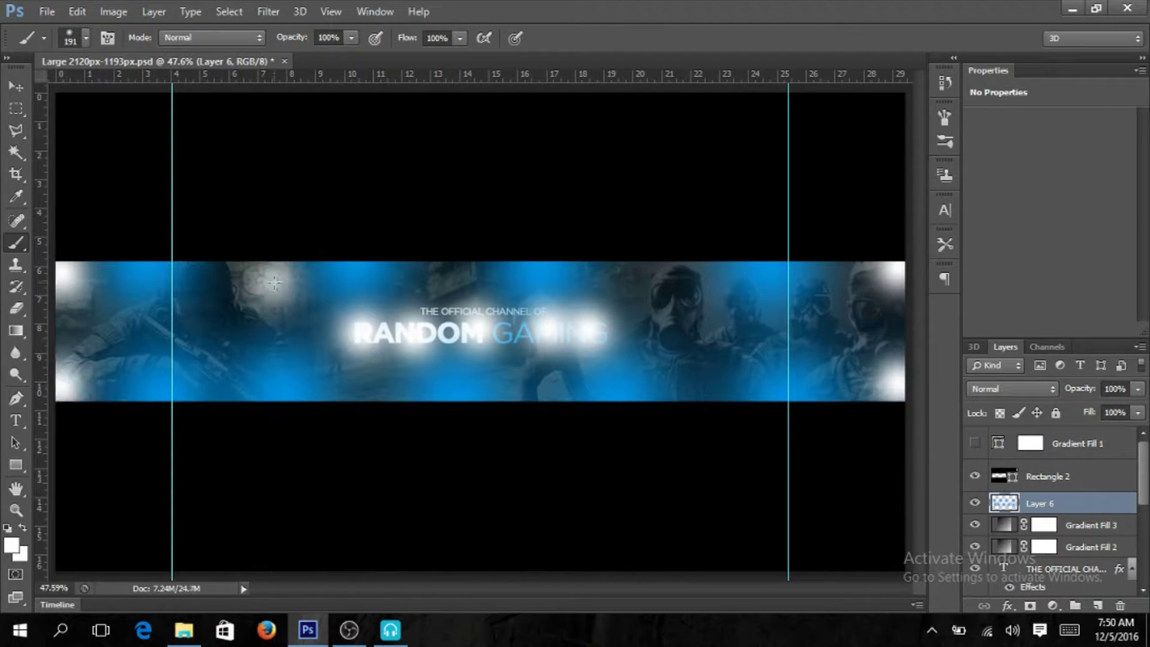
click(1029, 387)
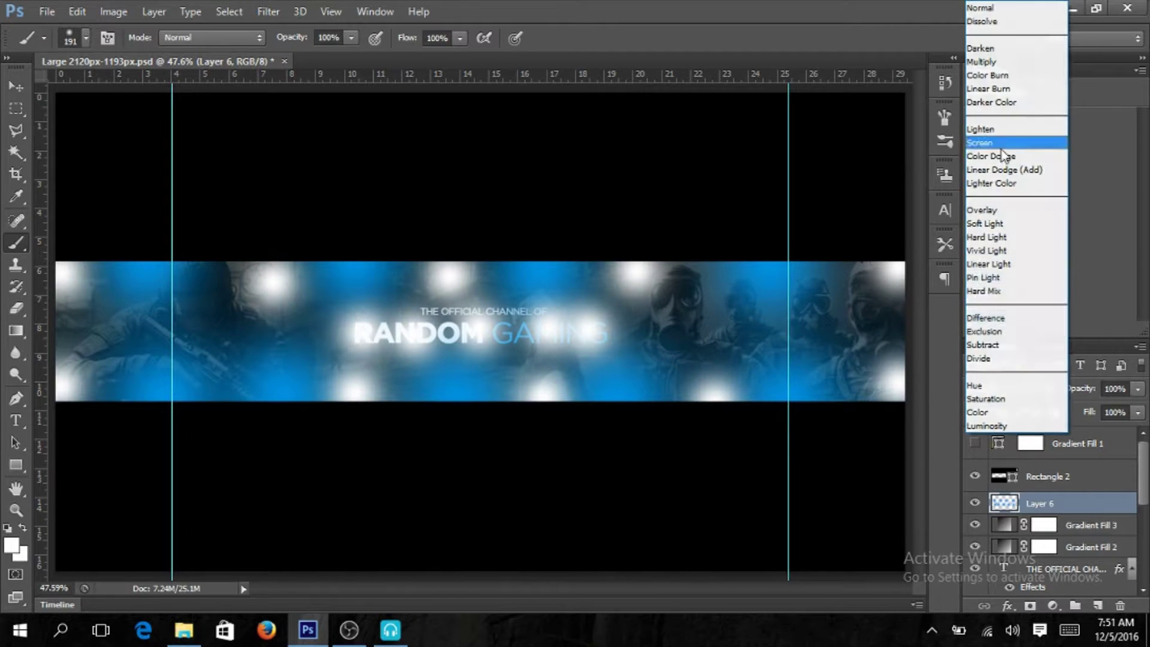
click(1028, 205)
key(ctrl+z)
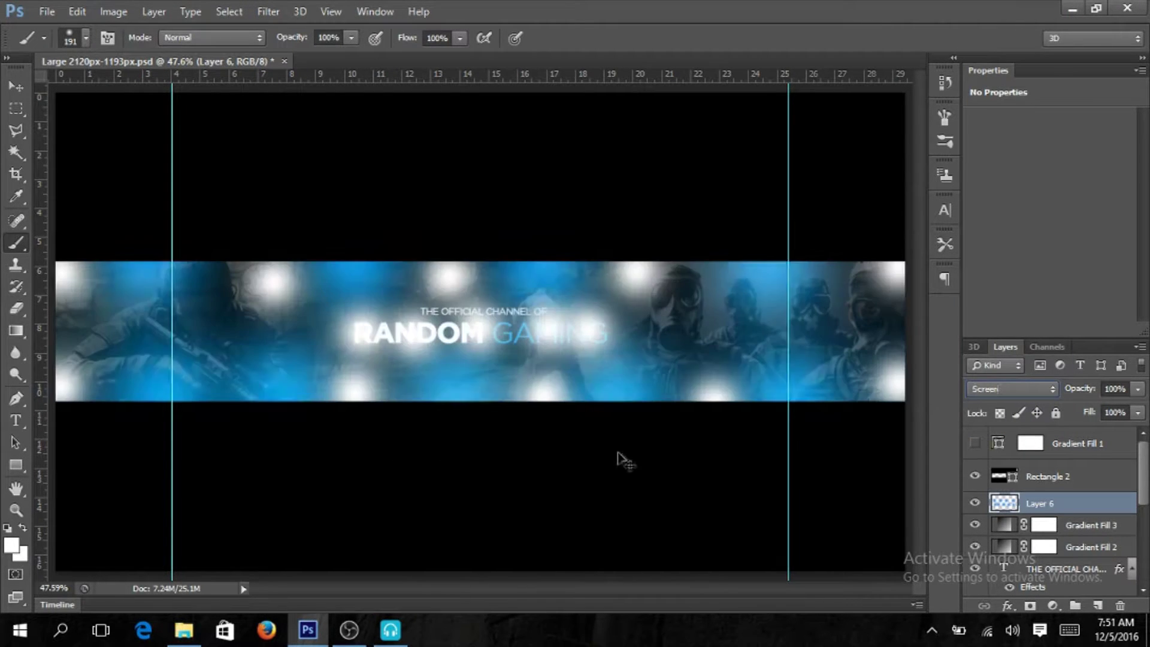
key(ctrl+alt+z)
key(ctrl+alt+z)
key(ctrl+alt+z)
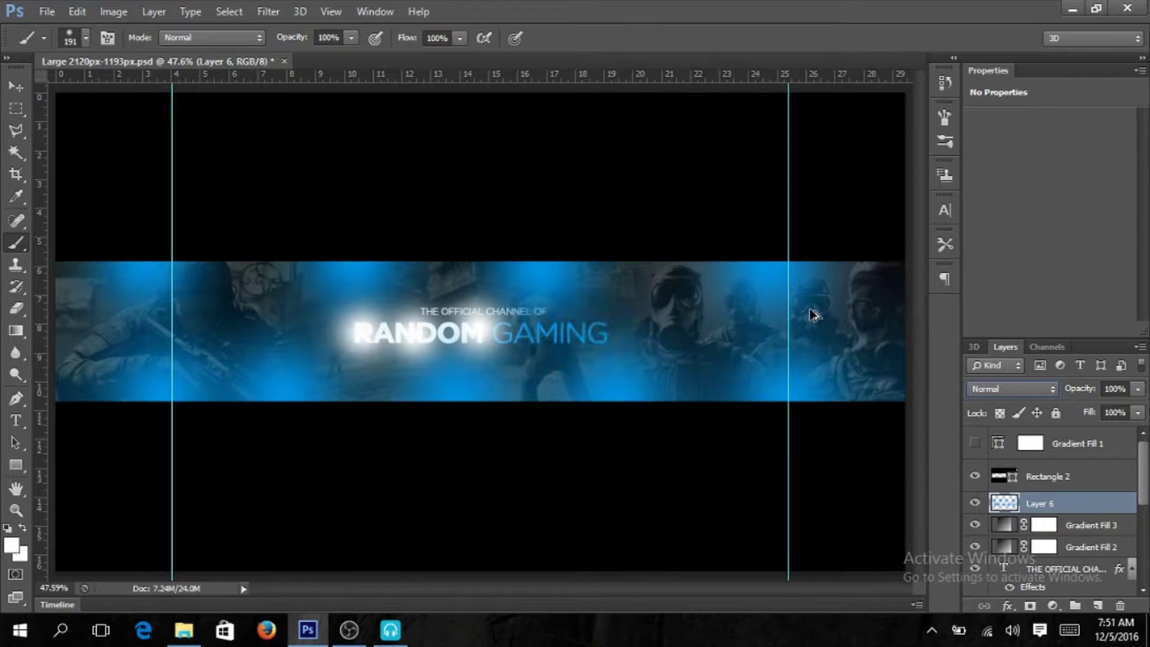
key(ctrl+alt+z)
key(ctrl+alt+z)
key(ctrl+alt+z)
Step: With a 370 px brush, paint white glow dots at both ends and along the edges
right_click(906, 405)
click(892, 287)
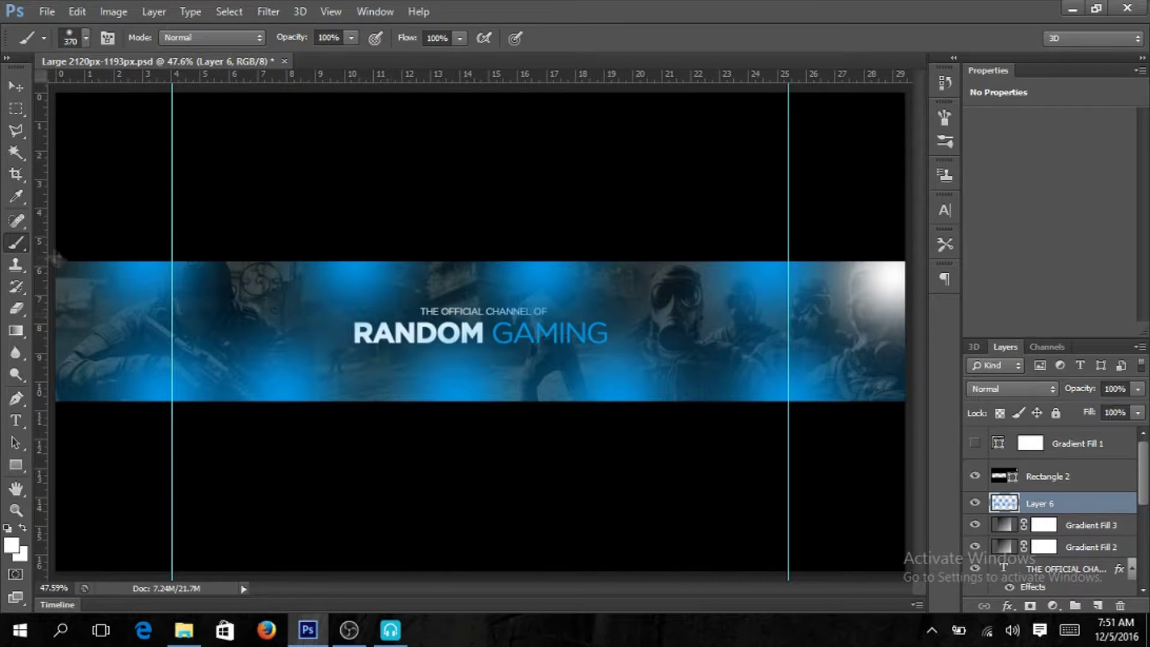
drag(78, 282, 89, 372)
click(449, 264)
click(266, 263)
click(380, 400)
click(548, 400)
click(644, 264)
click(689, 400)
Step: Test Overlay on the glow layer, revert, and add a white glow on the top edge
click(1013, 389)
click(1007, 216)
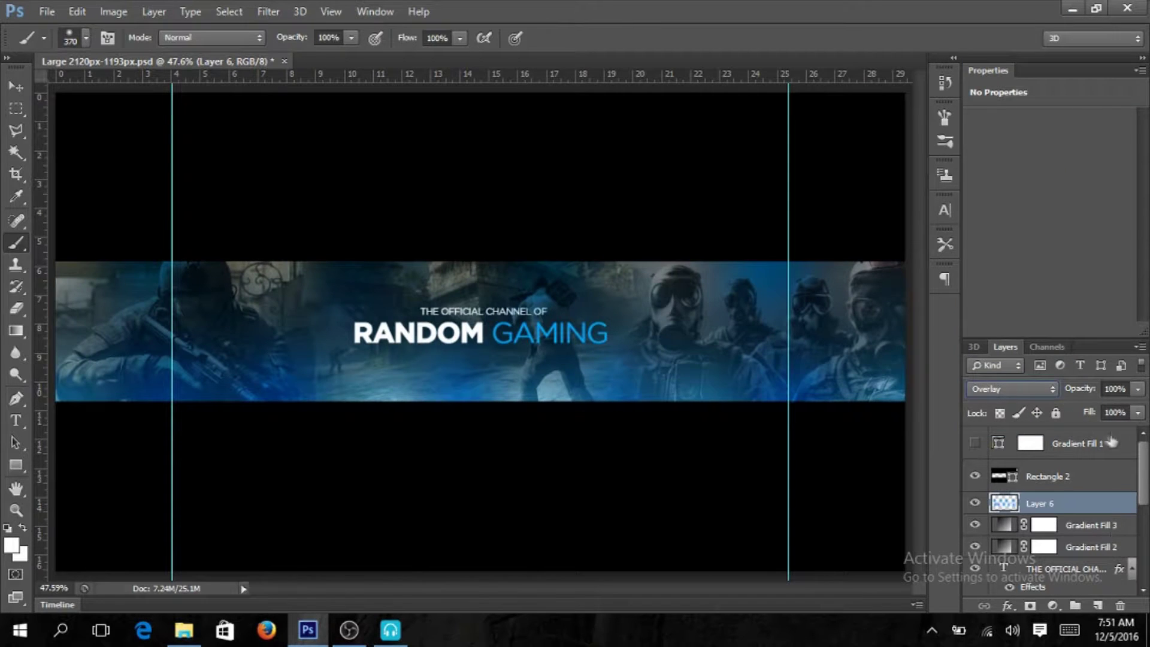
key(ctrl+z)
click(627, 257)
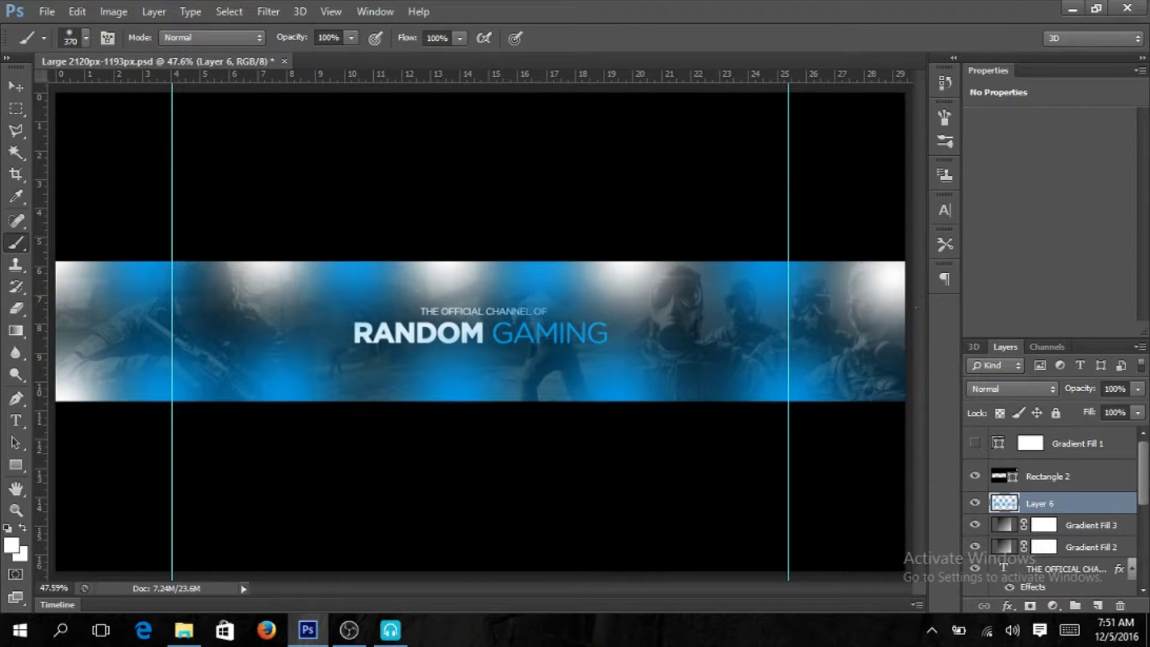
Step: Keep white as foreground and blend Layer 6 in Overlay at 80% opacity
click(10, 545)
click(881, 158)
click(1112, 134)
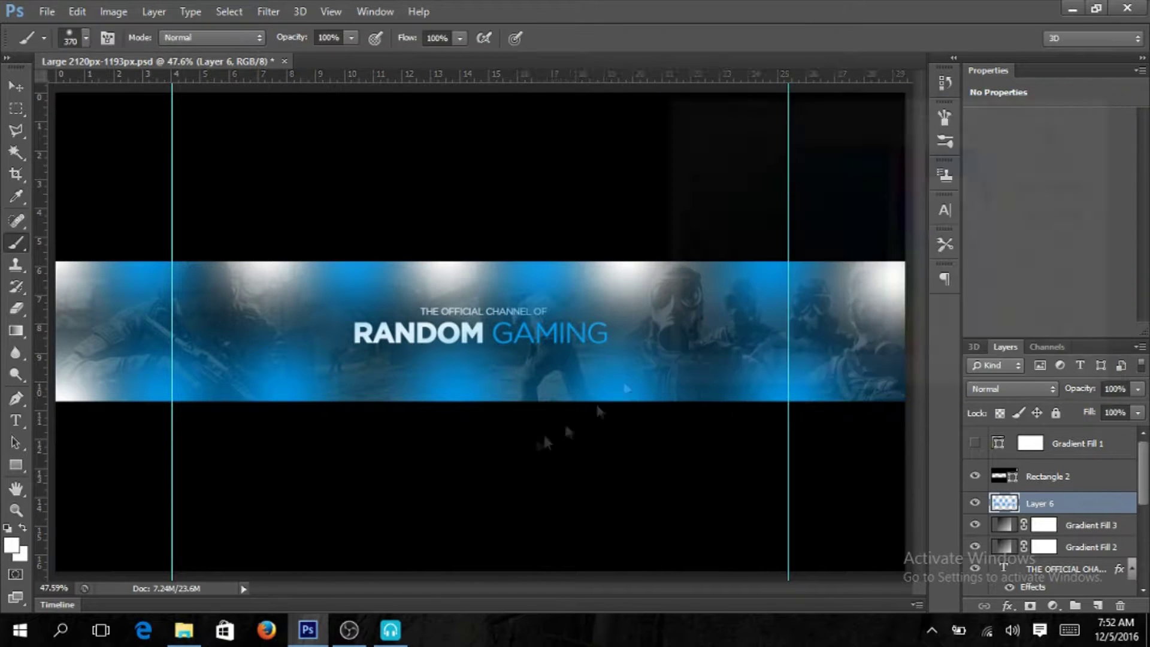
click(11, 546)
click(671, 123)
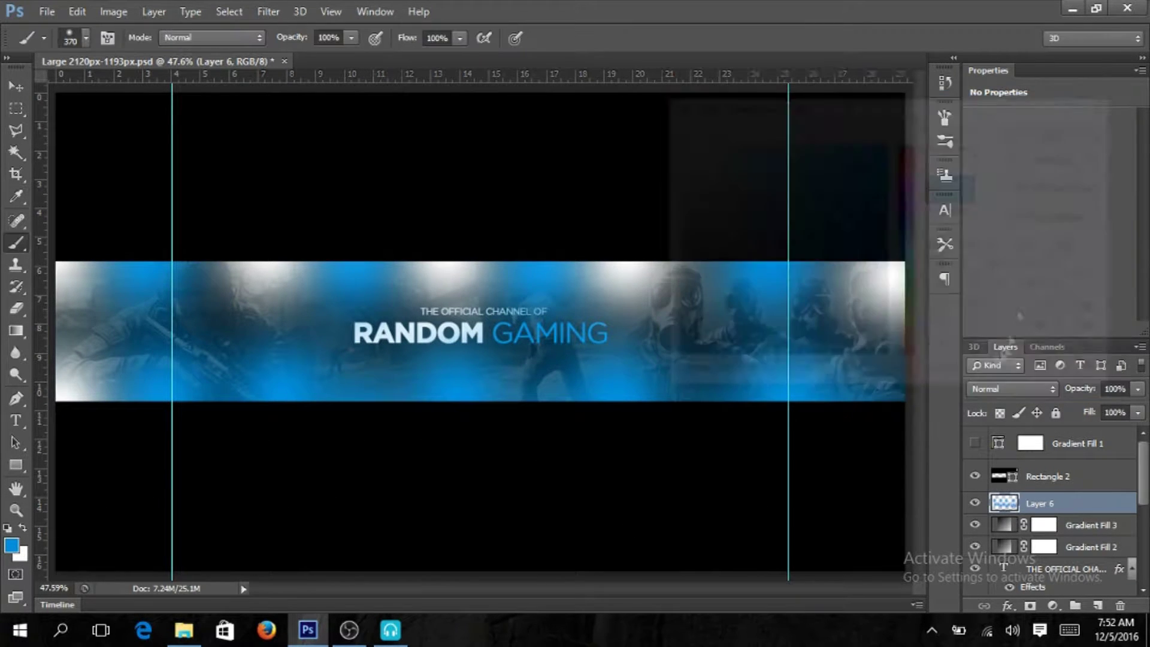
click(1112, 134)
click(1012, 388)
click(997, 209)
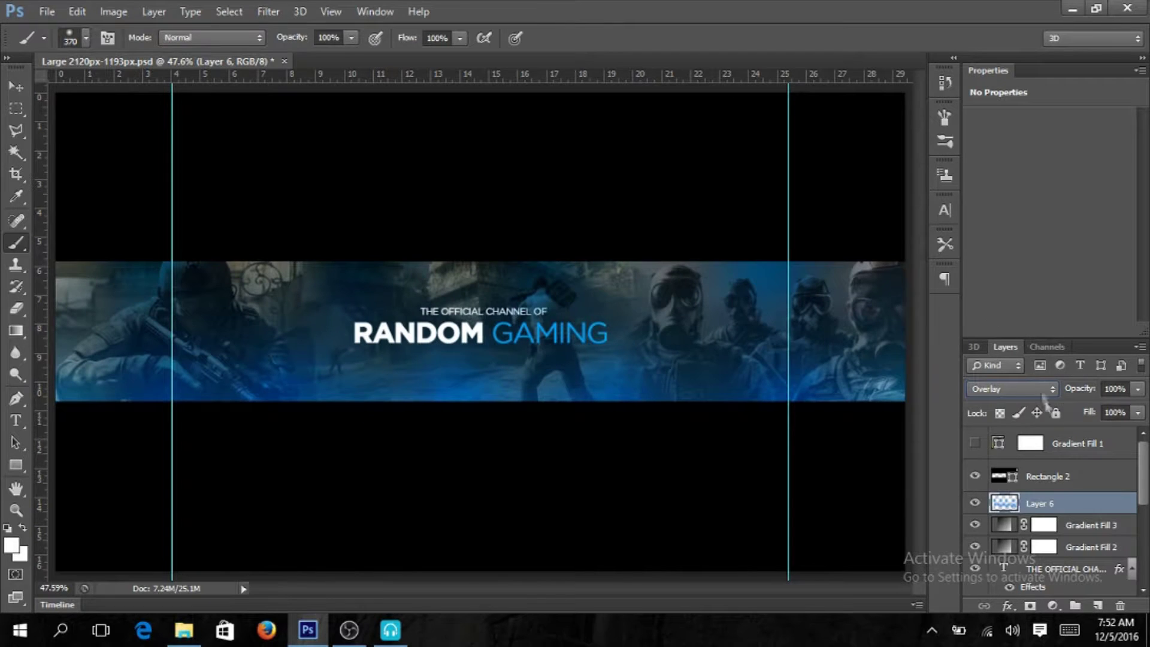
drag(1139, 390, 1123, 411)
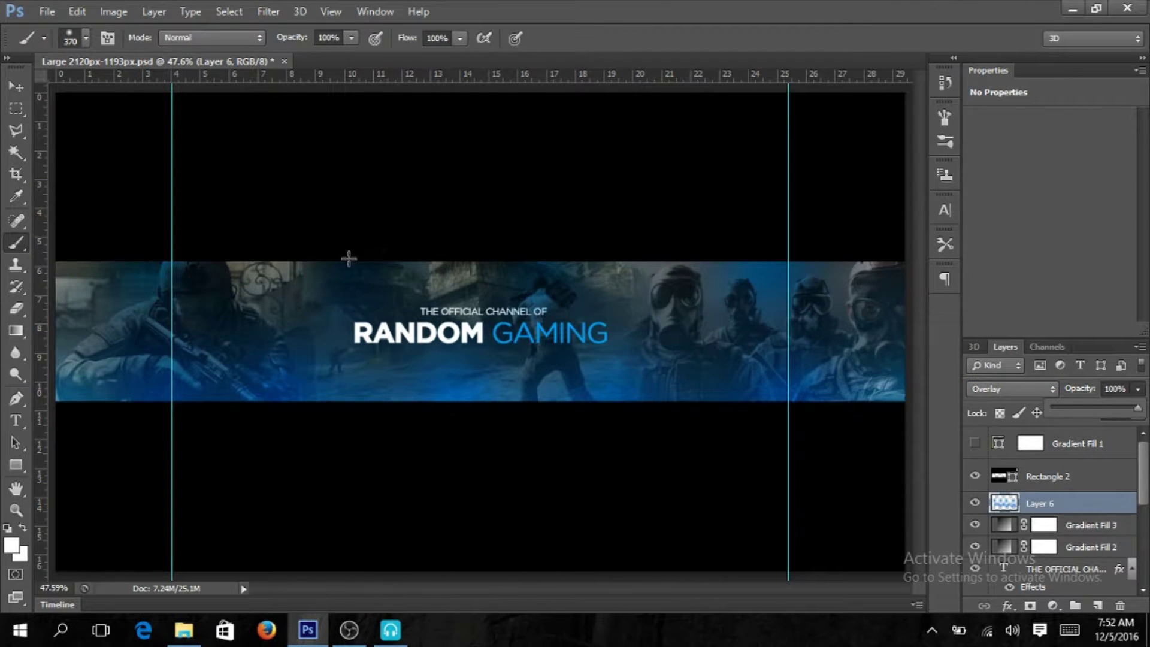
click(15, 465)
Step: Draw an unfilled white 6.59 pt frame around the RANDOM GAMING title and nudge it left
drag(441, 327, 615, 349)
click(154, 37)
click(83, 72)
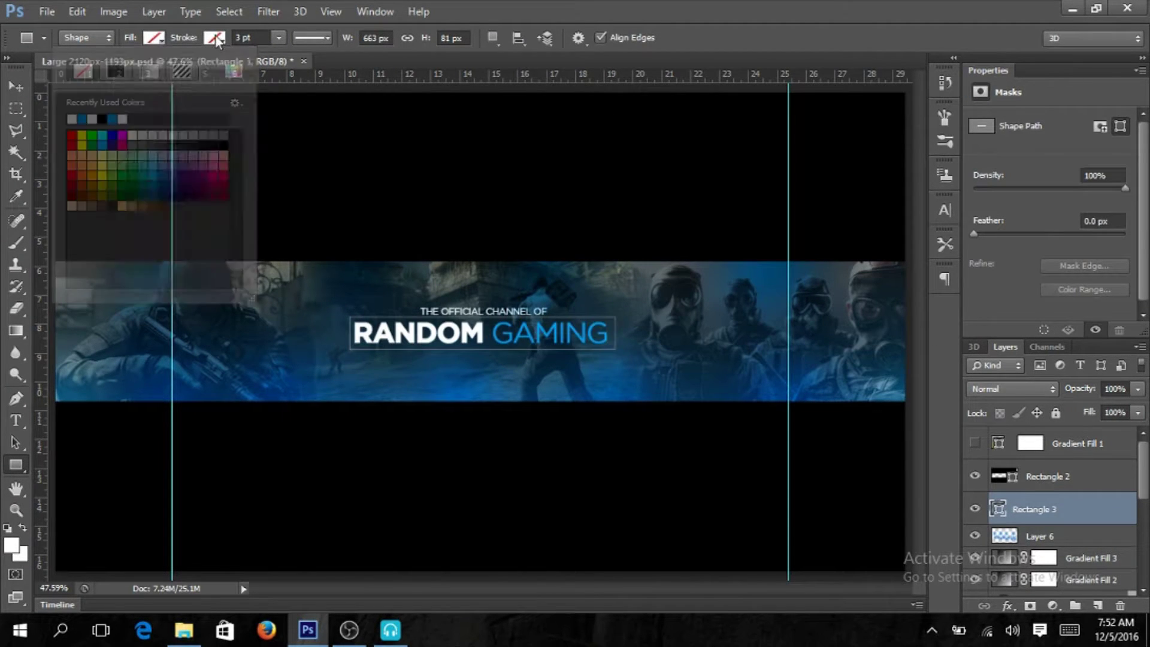
click(140, 118)
drag(279, 37, 288, 66)
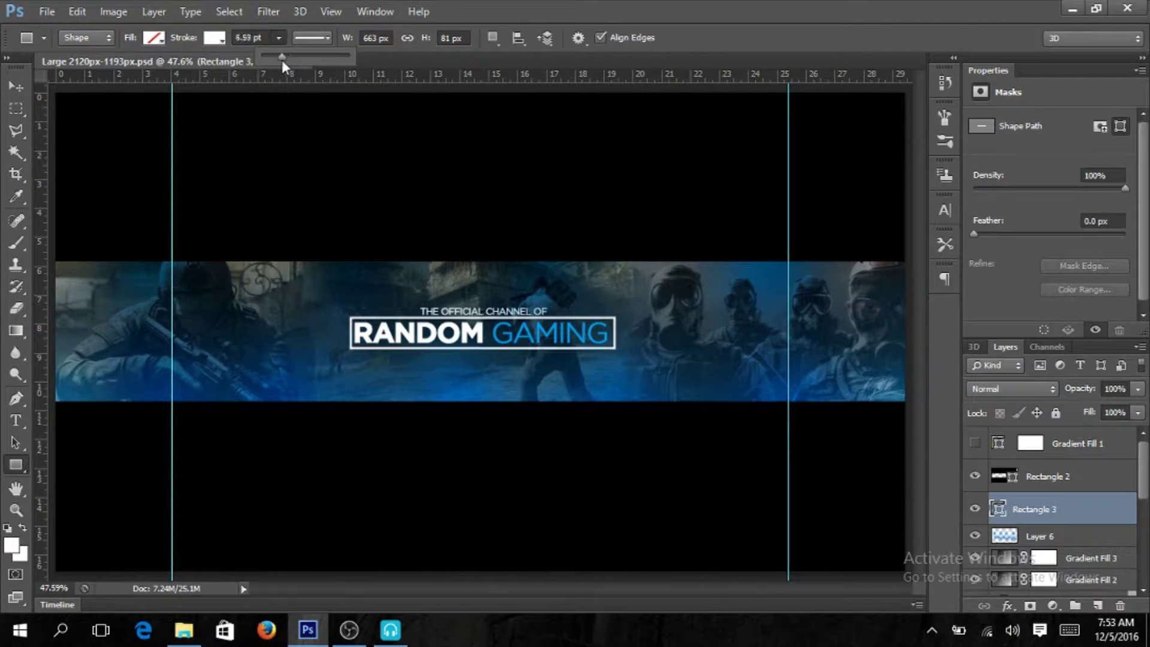
key(v)
drag(484, 336, 477, 336)
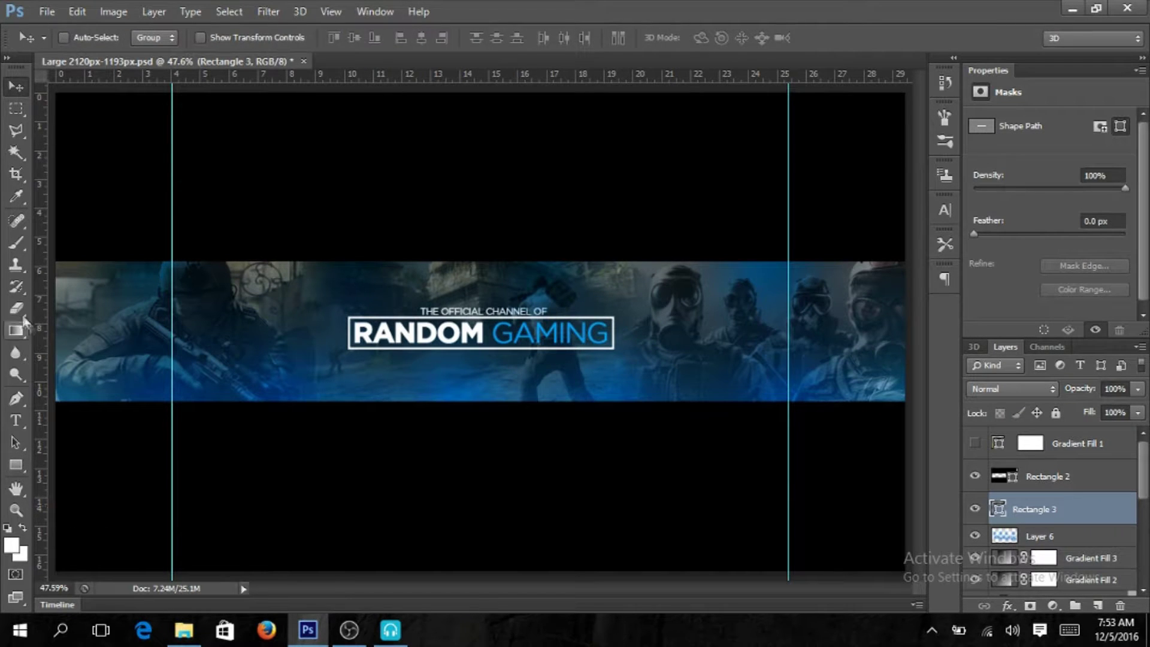
Step: Rasterize the frame layer so it can be erased
click(16, 308)
click(539, 233)
key(Return)
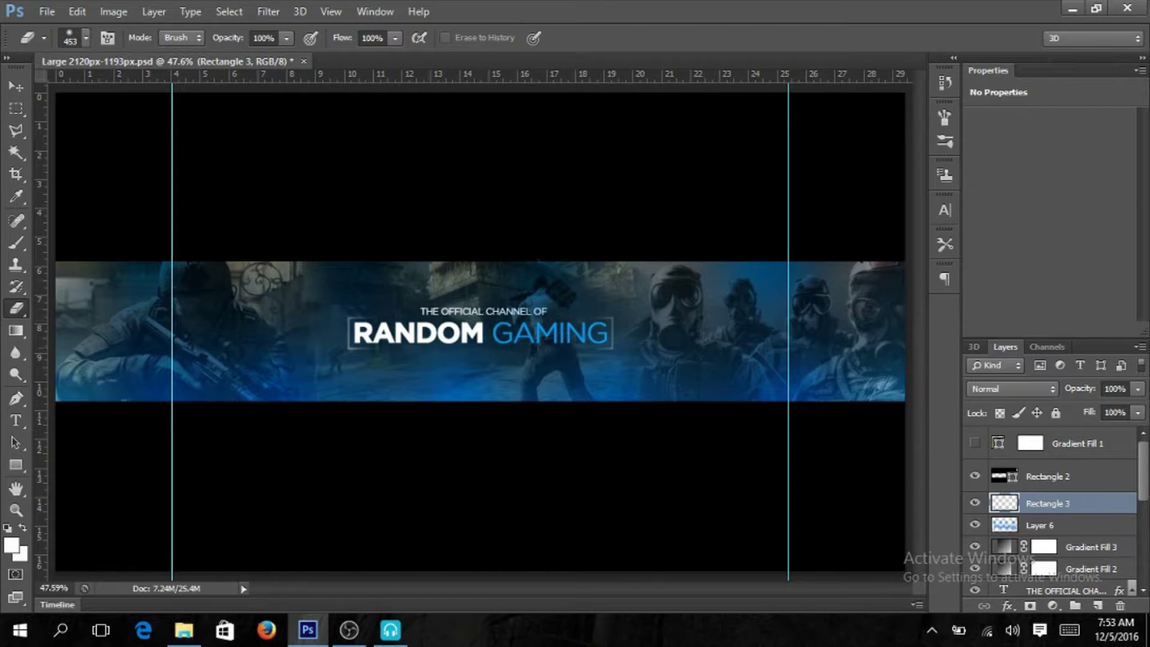
Step: Cut the selected part of the frame onto its own new layer
key(m)
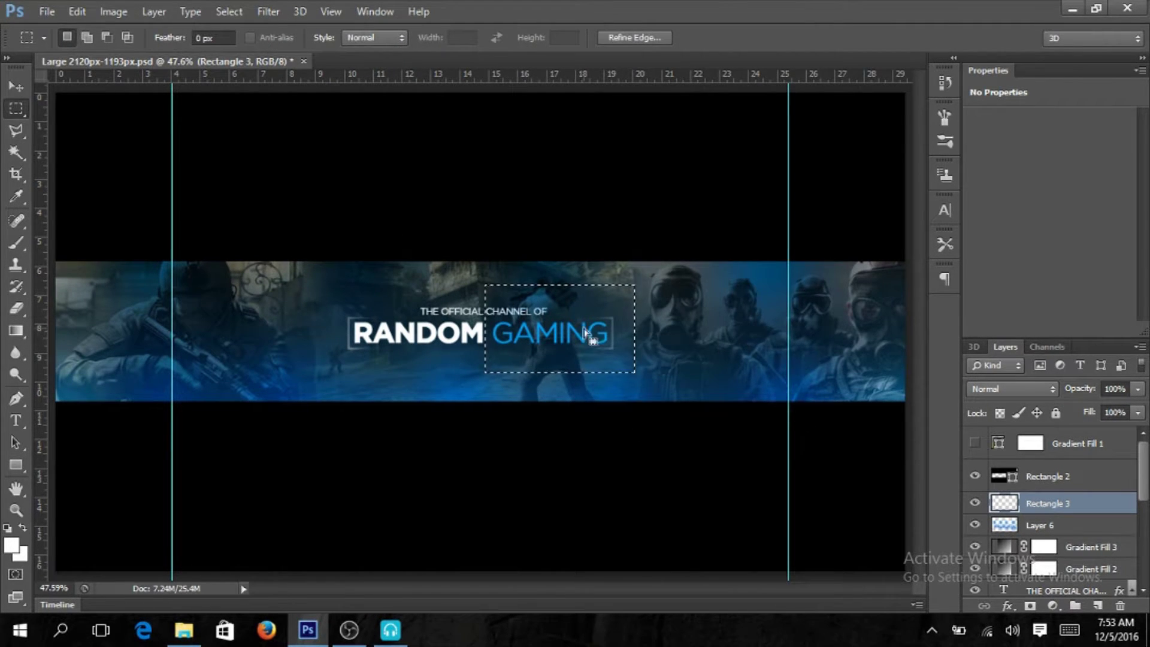
right_click(586, 334)
click(671, 407)
key(v)
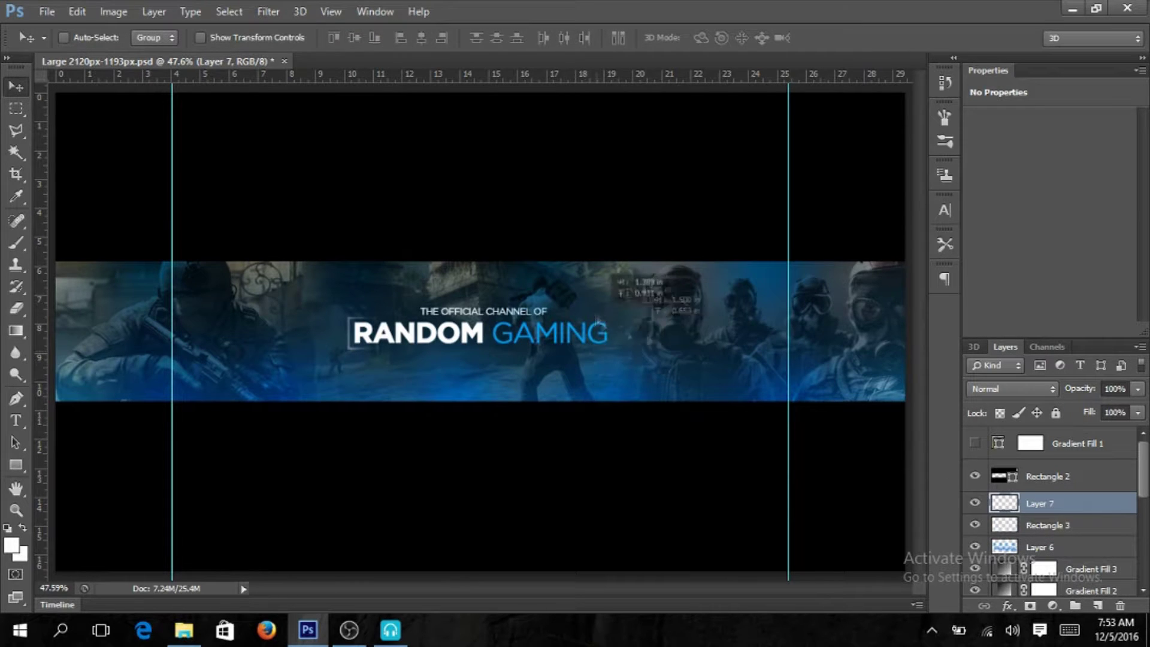
Step: Duplicate the Move me layer as Move me 2, in place of Rectangle 3
right_click(1050, 504)
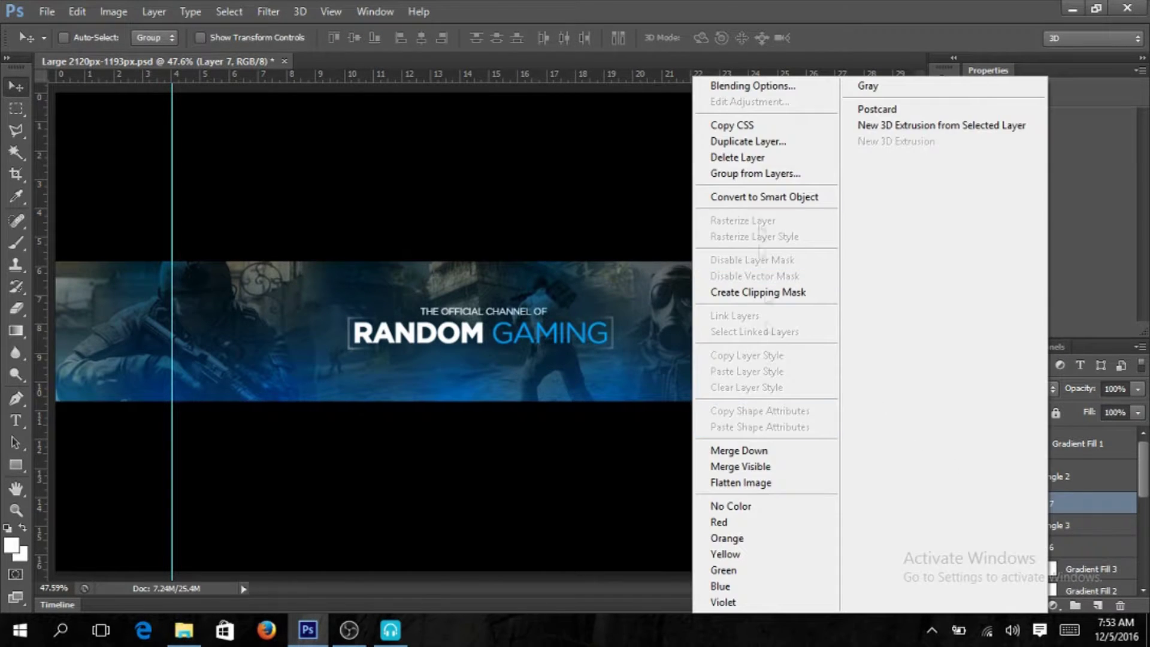
double_click(1072, 503)
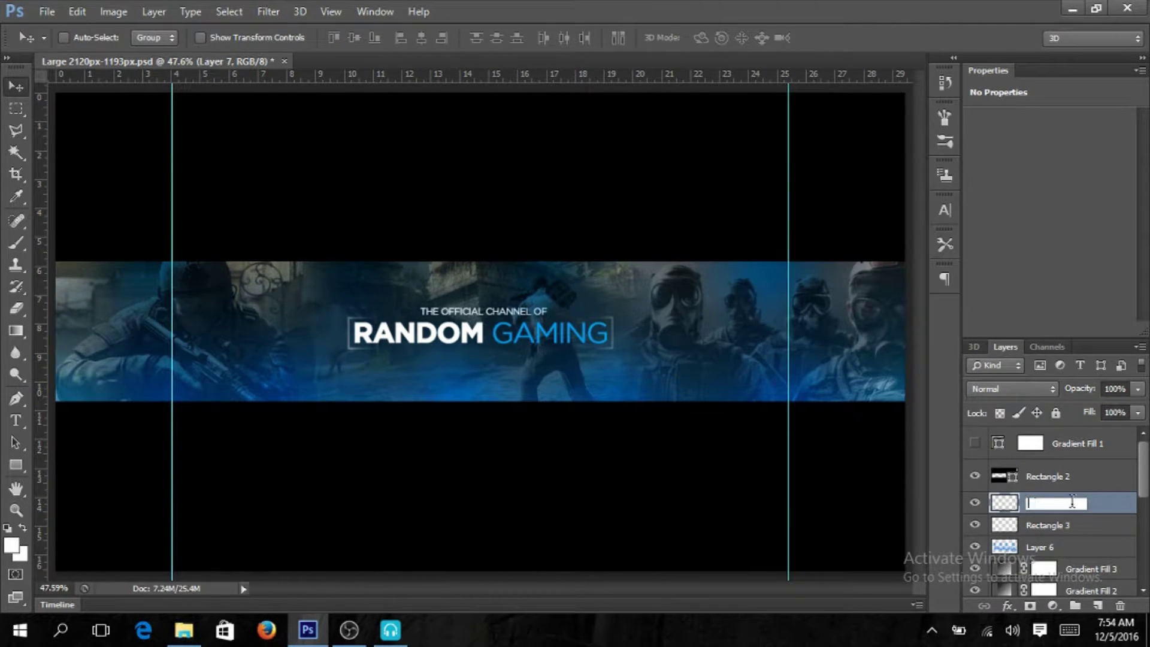
right_click(1045, 525)
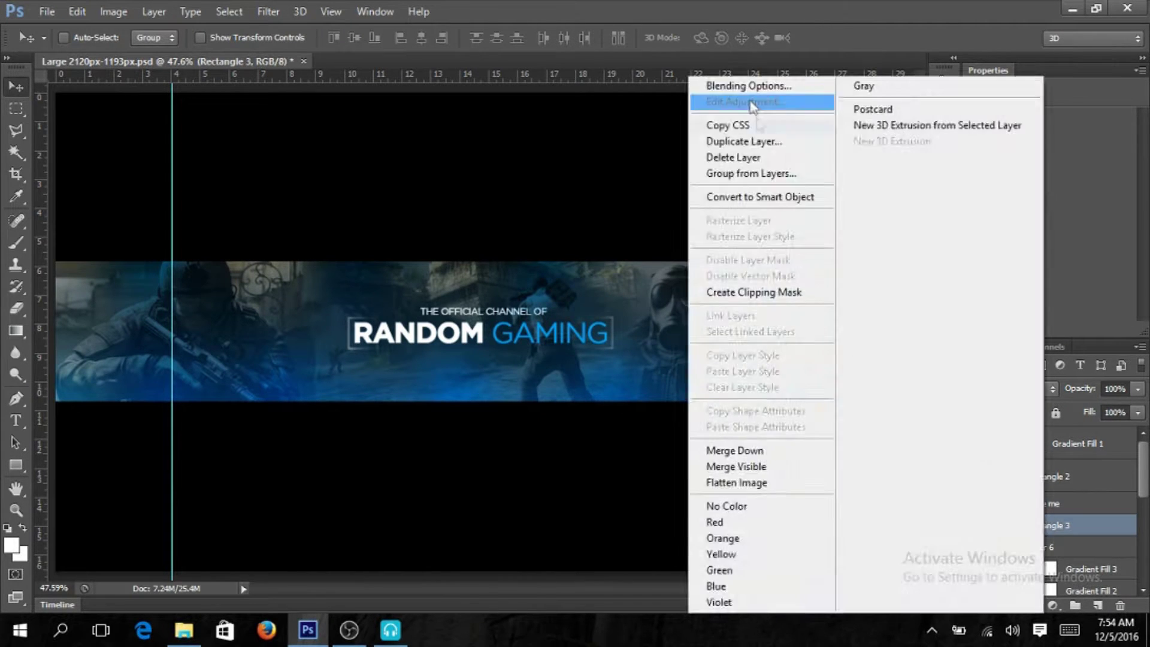
click(797, 116)
right_click(1046, 503)
click(797, 95)
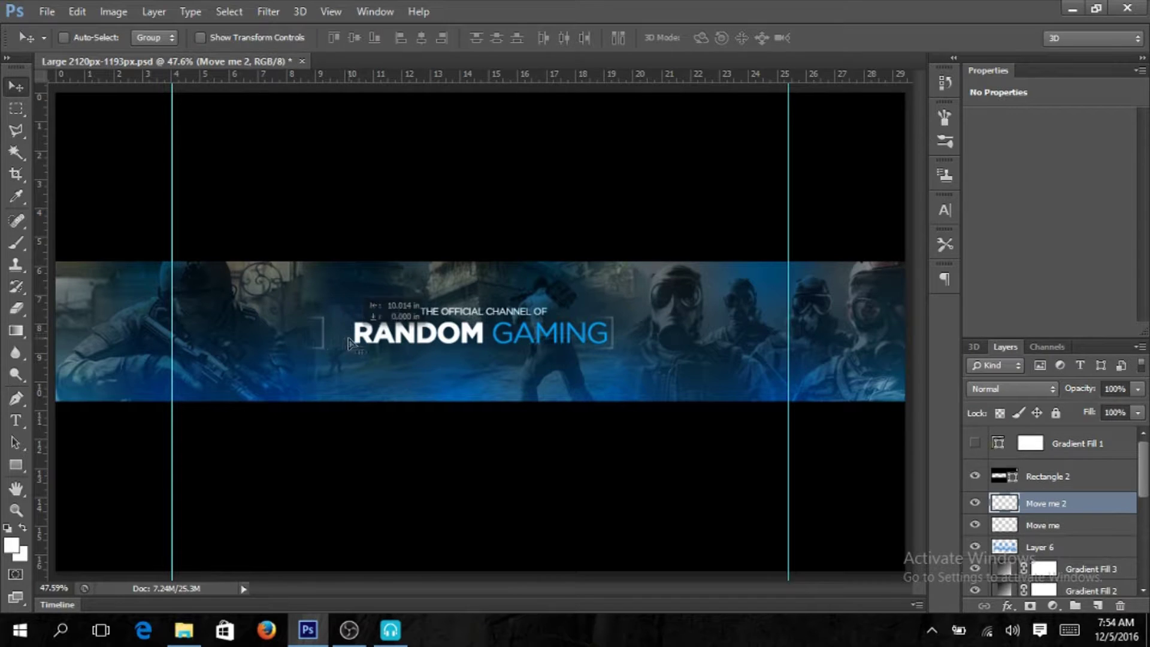
Step: Try a horizontal canvas flip (undone), then rotate the layer 90° clockwise
click(113, 11)
click(367, 234)
key(ctrl+z)
click(71, 11)
click(367, 233)
right_click(1059, 498)
key(Escape)
click(77, 11)
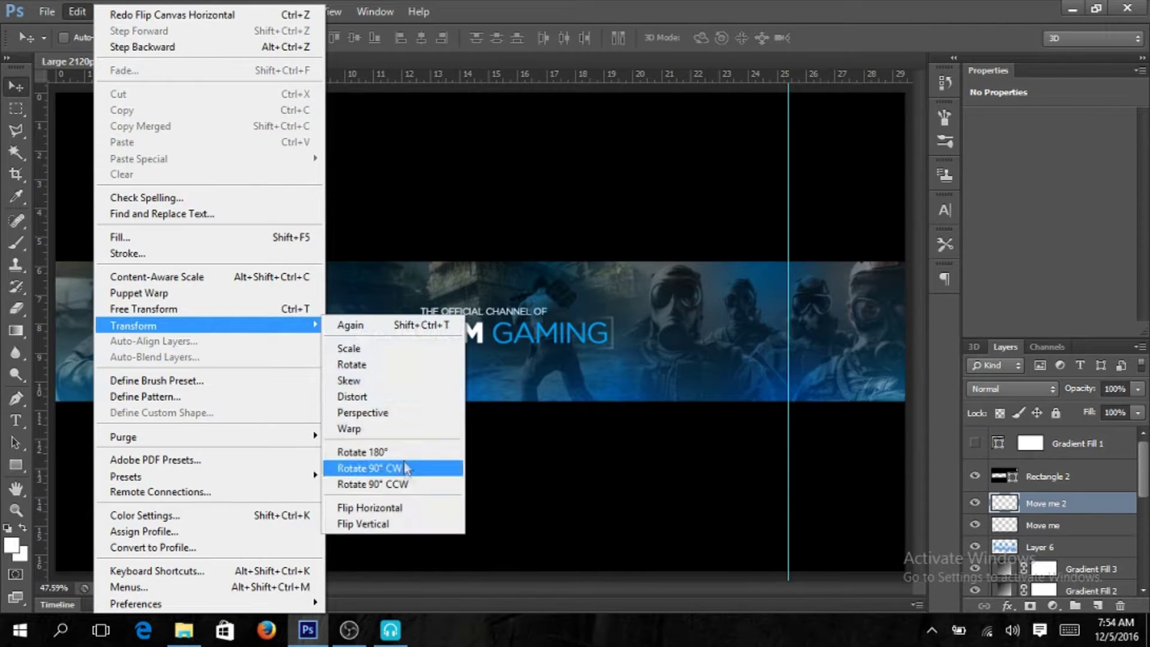
click(414, 465)
Step: Zoom in on the RANDOM title, nudge the layer slightly, then zoom back out to fit
click(16, 510)
drag(286, 278, 492, 397)
click(16, 87)
drag(310, 346, 327, 346)
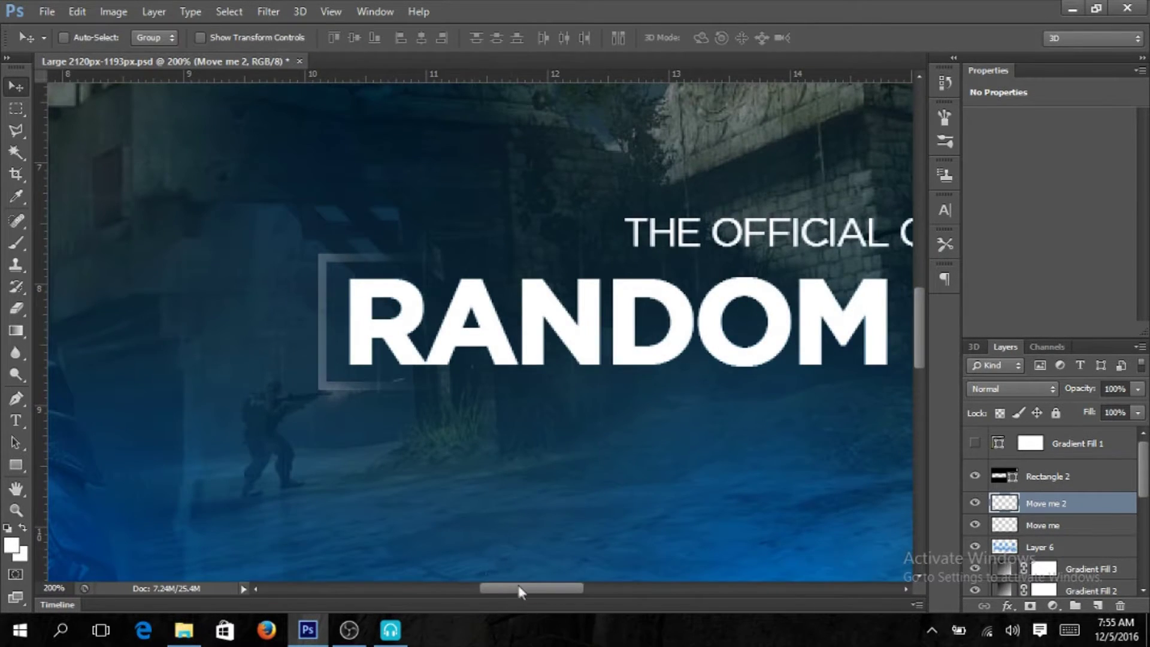
drag(517, 589, 529, 585)
key(z)
key(ctrl+0)
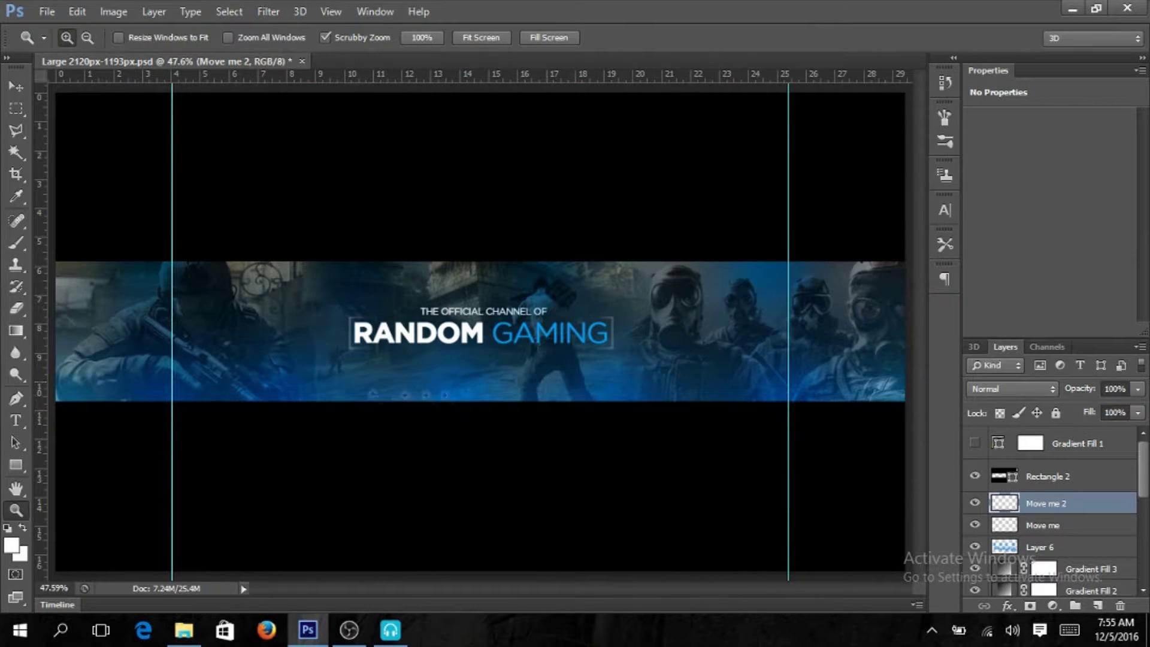
click(17, 463)
Step: Draw a rectangle over the banner strip with no fill and a white 6.69 pt stroke
drag(57, 262, 905, 399)
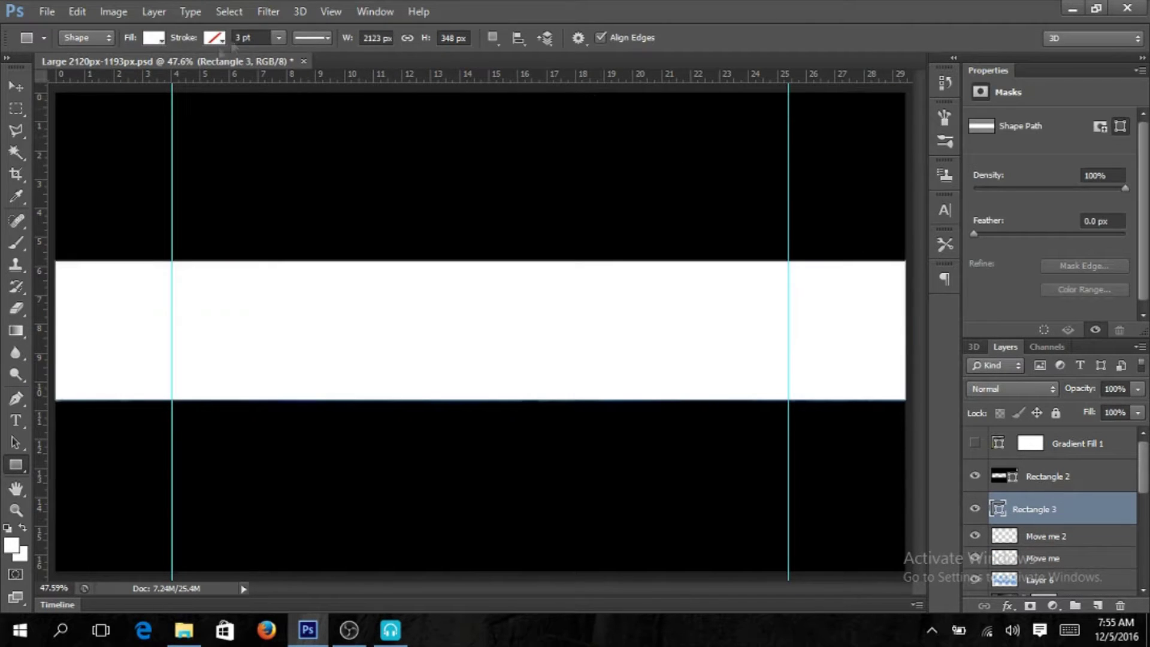
click(154, 37)
click(82, 71)
click(214, 37)
click(278, 37)
drag(259, 60, 270, 60)
Step: Set the rectangle layer to Overlay blending at 40% opacity
click(1013, 389)
click(1018, 246)
click(1138, 389)
drag(1113, 407, 1087, 412)
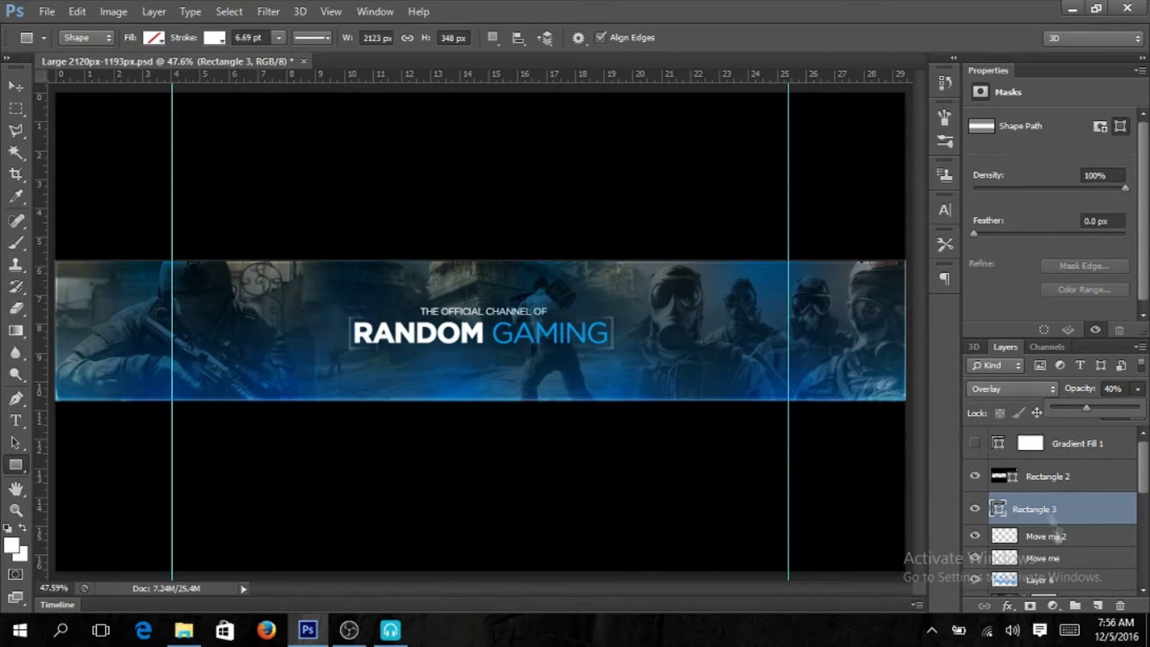
Step: Reposition the outline rectangle and widen its stroke to about 14.77 pt
key(v)
drag(445, 359, 445, 359)
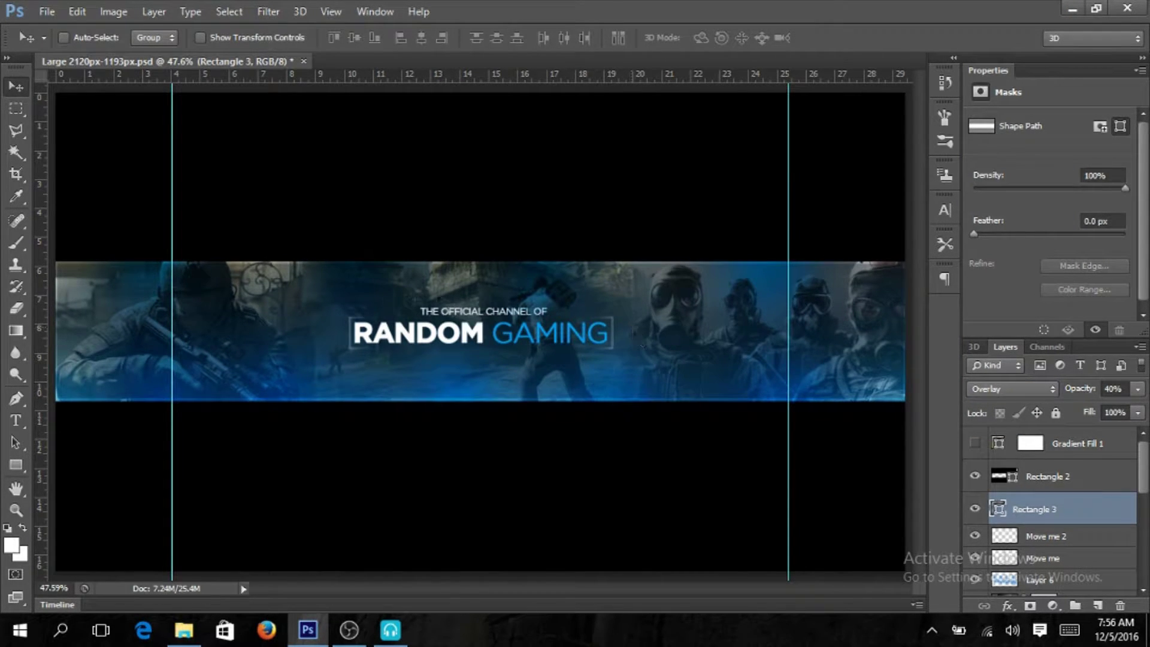
key(u)
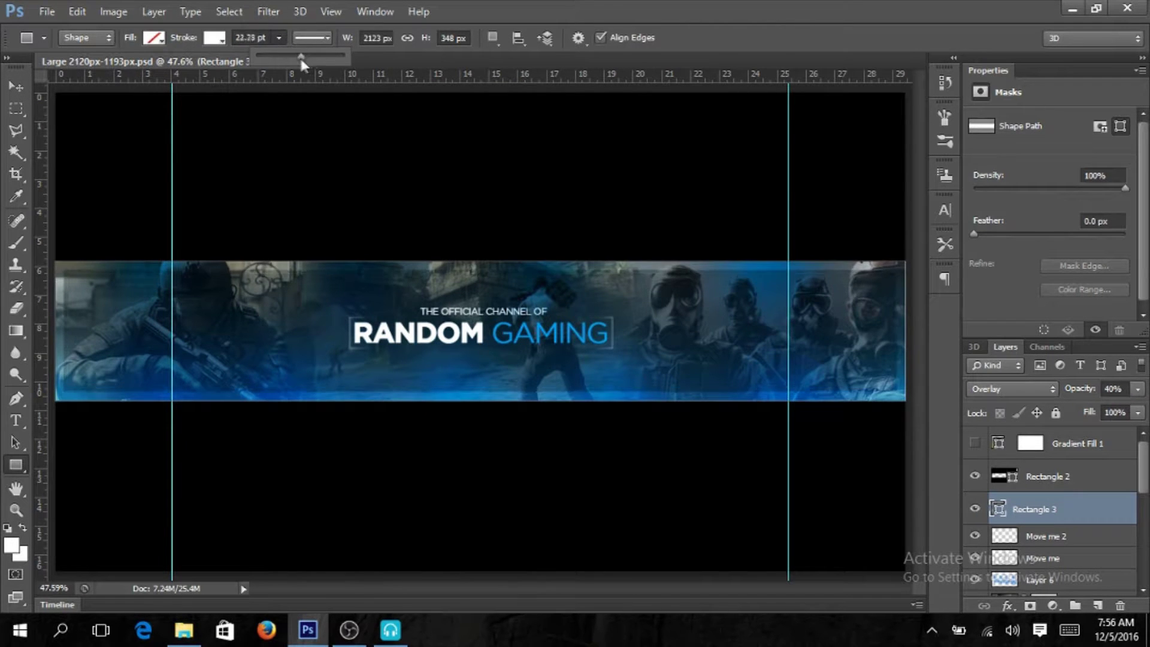
mouse_move(313, 62)
mouse_down()
mouse_move(323, 66)
mouse_move(291, 62)
mouse_up()
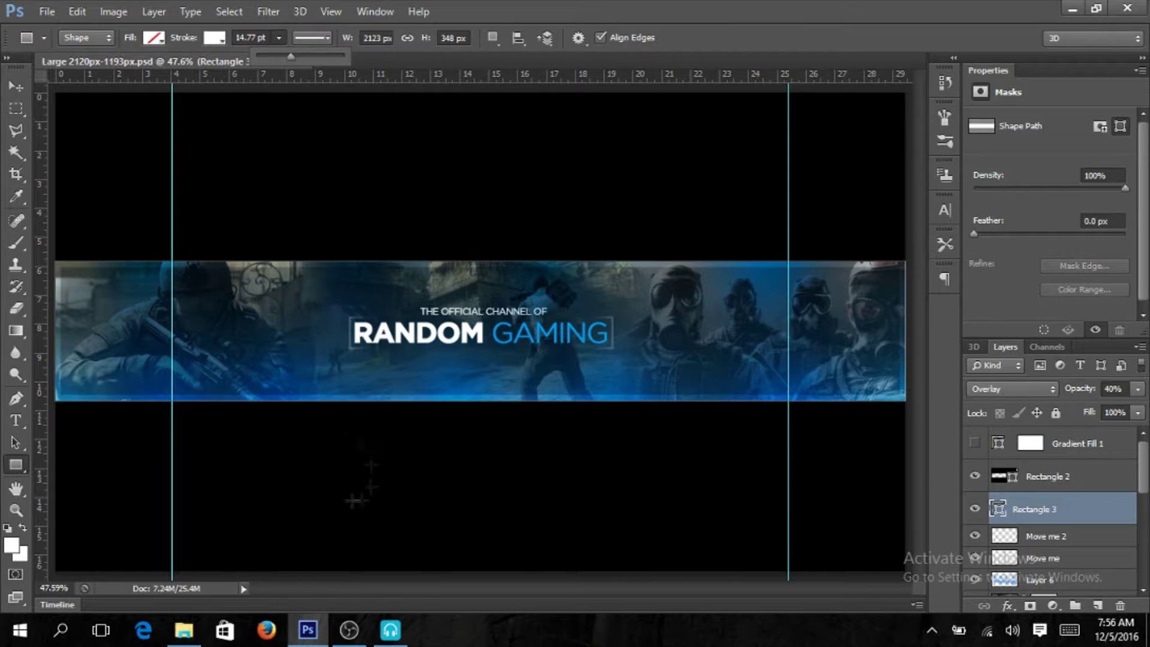
key(Return)
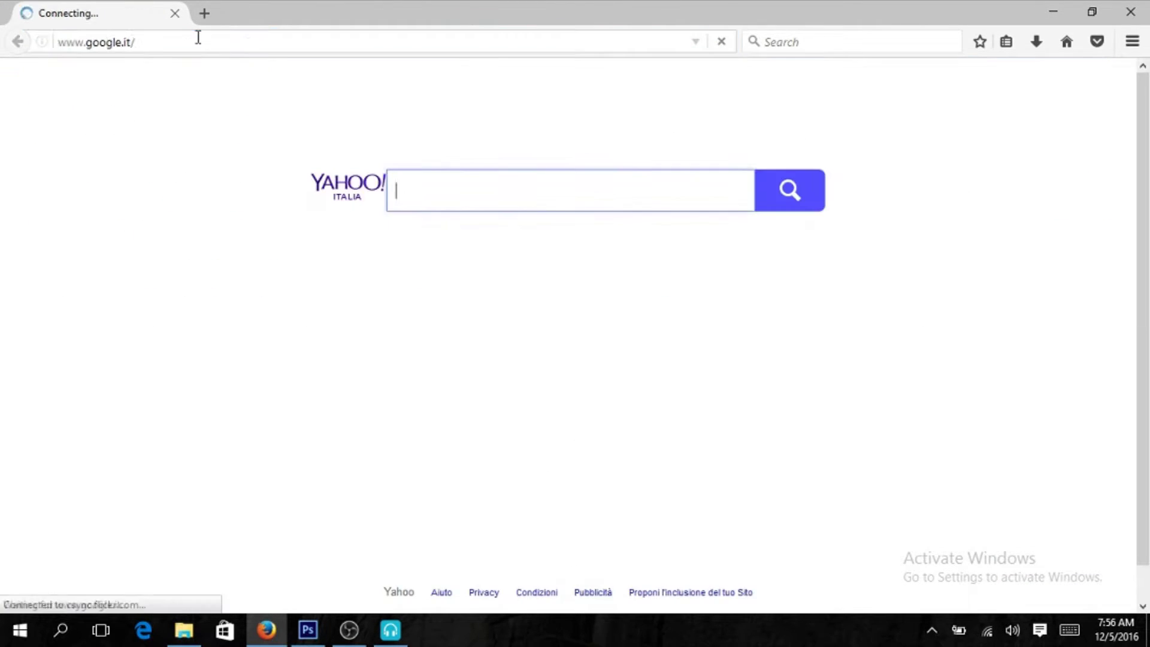
Step: Search Google Images for 'twitter white logo png' and browse the results
text(ter whit)
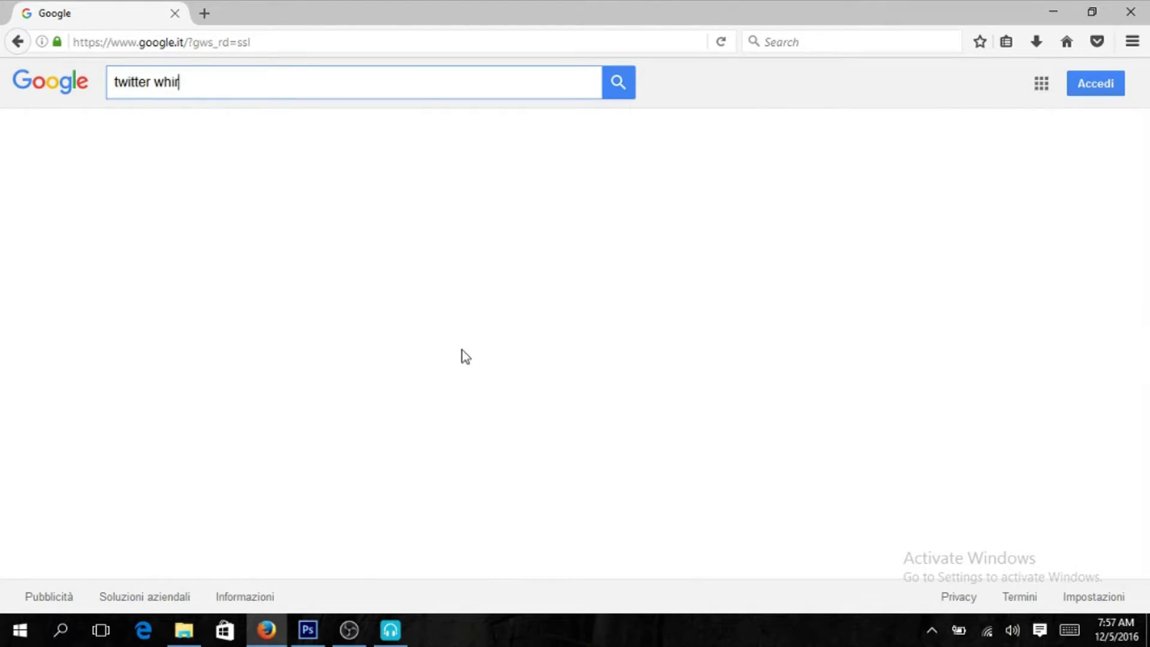
text(e logo)
click(264, 127)
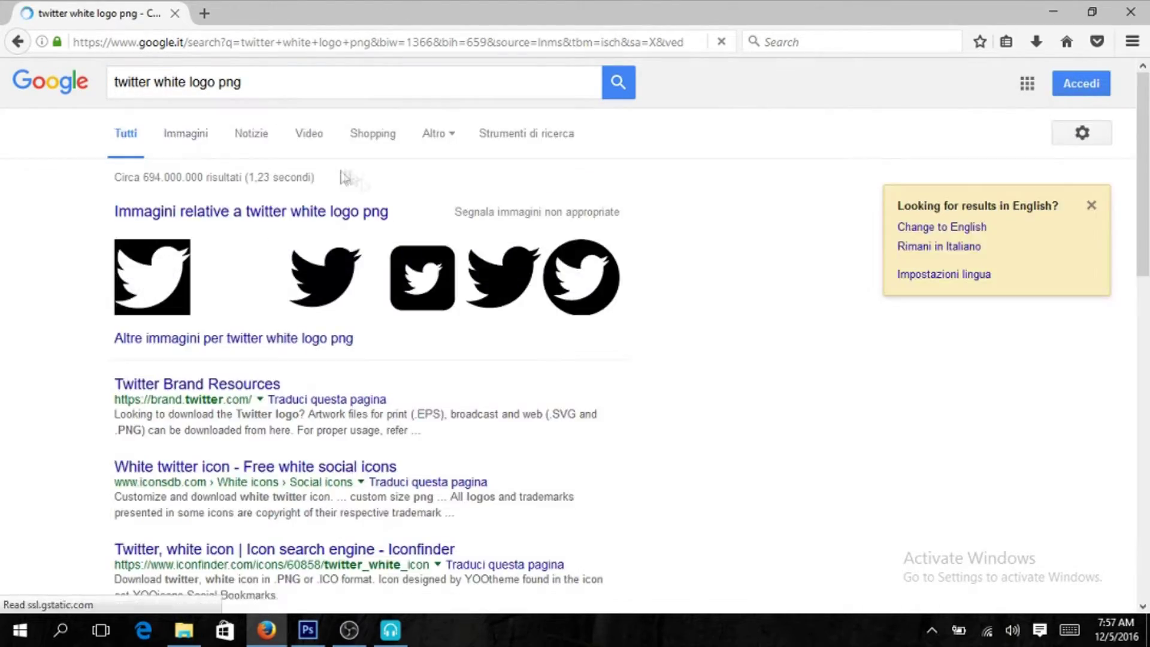
scroll(621, 313, down, 10)
scroll(681, 341, down, 3)
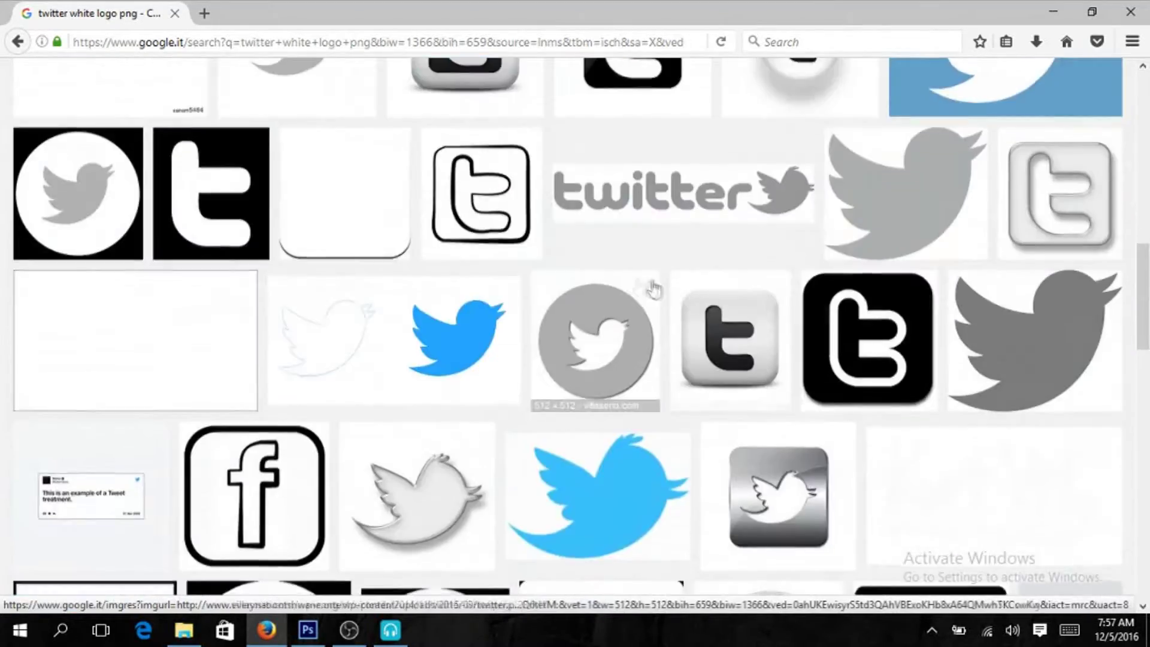
scroll(669, 288, up, 5)
Step: Save the white Twitter icon and place it as twitter-xxl, shrunk under the title
click(375, 308)
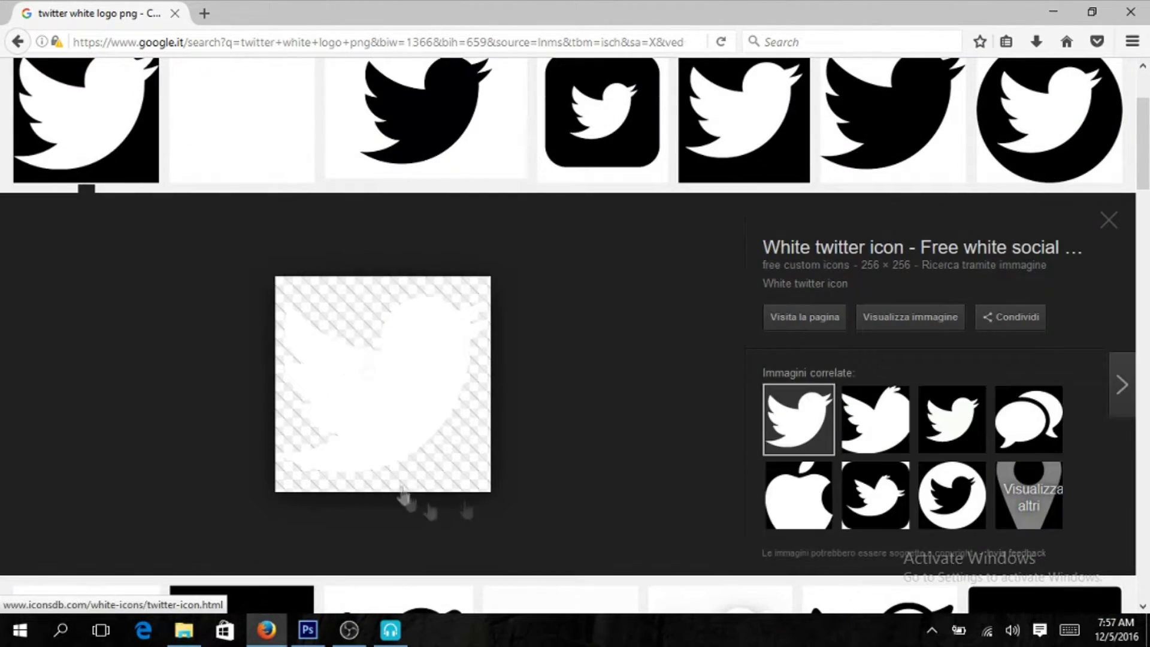
right_click(352, 361)
click(475, 269)
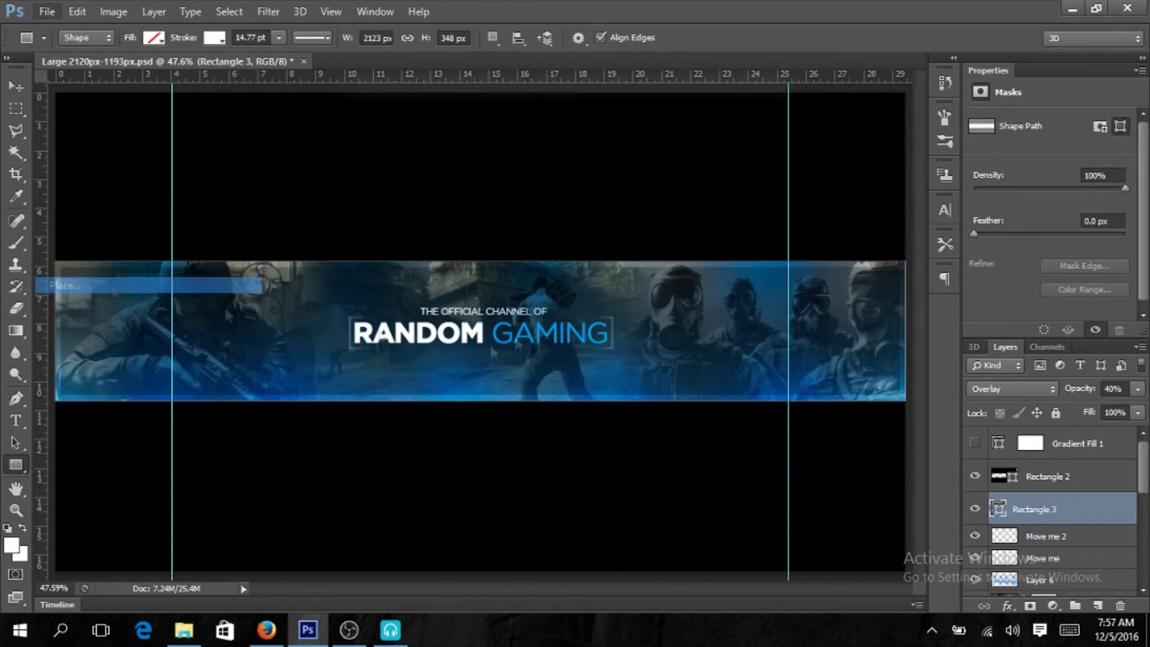
double_click(554, 317)
mouse_move(430, 281)
mouse_down()
mouse_move(521, 372)
mouse_move(397, 363)
mouse_up()
Step: Commit the Twitter logo's reduced size
key(Return)
key(ctrl+t)
key(Return)
Step: Add the channel's Twitter handle as 30 pt text right of the Twitter logo
key(t)
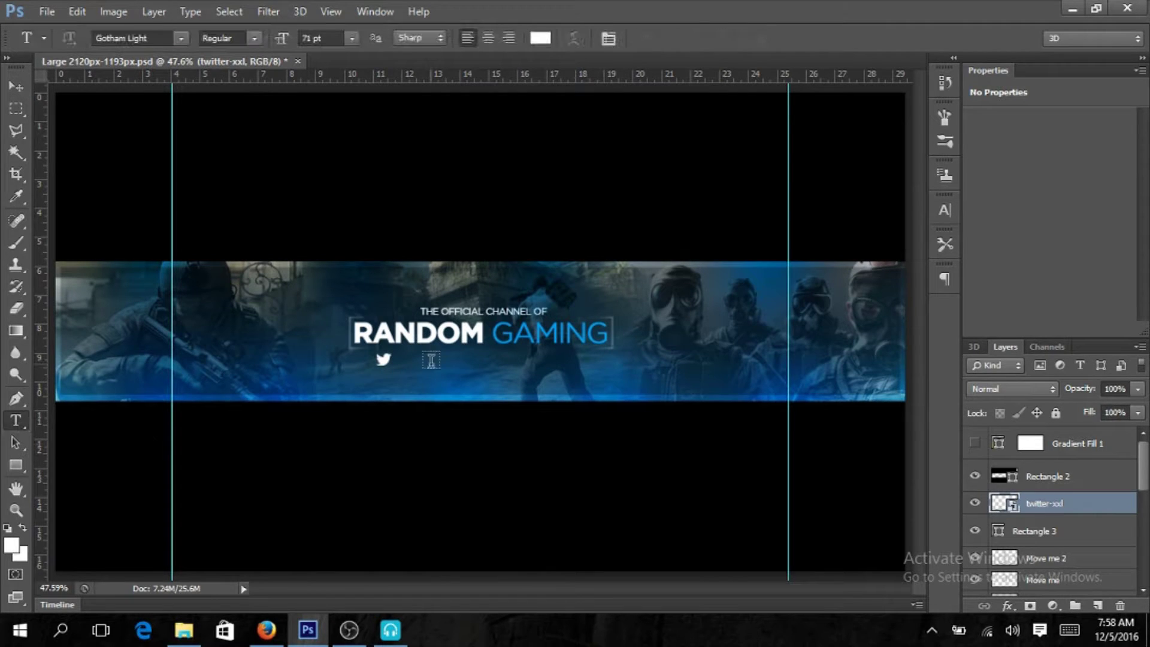
click(426, 369)
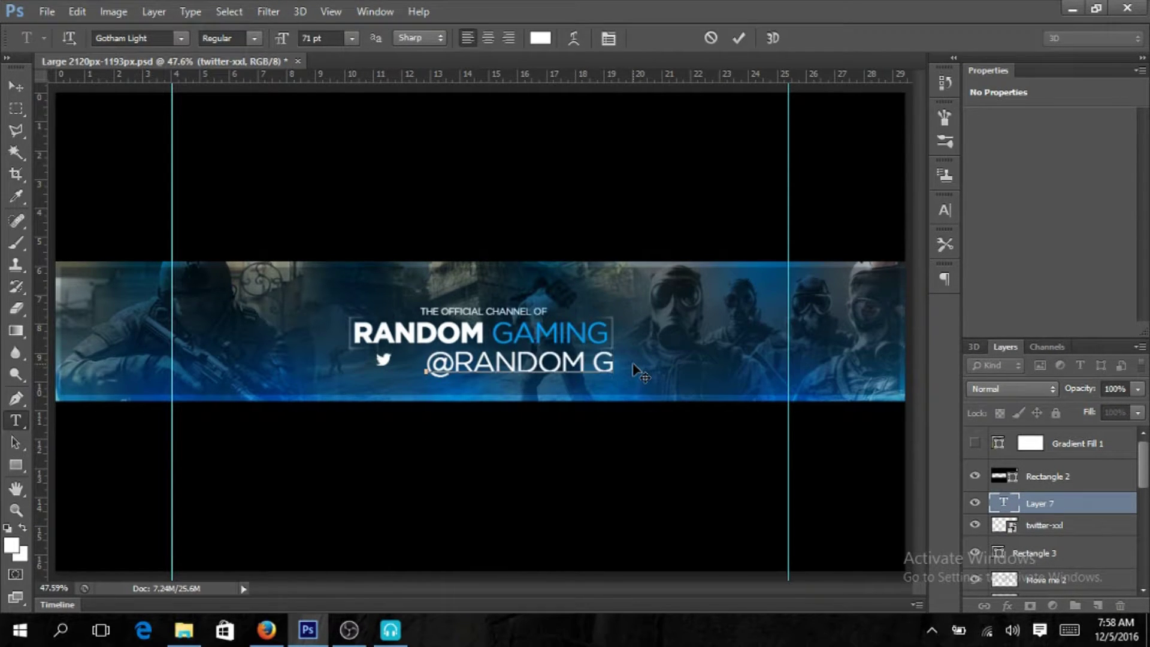
key(ctrl+a)
click(945, 210)
click(828, 262)
click(785, 460)
key(ctrl+Return)
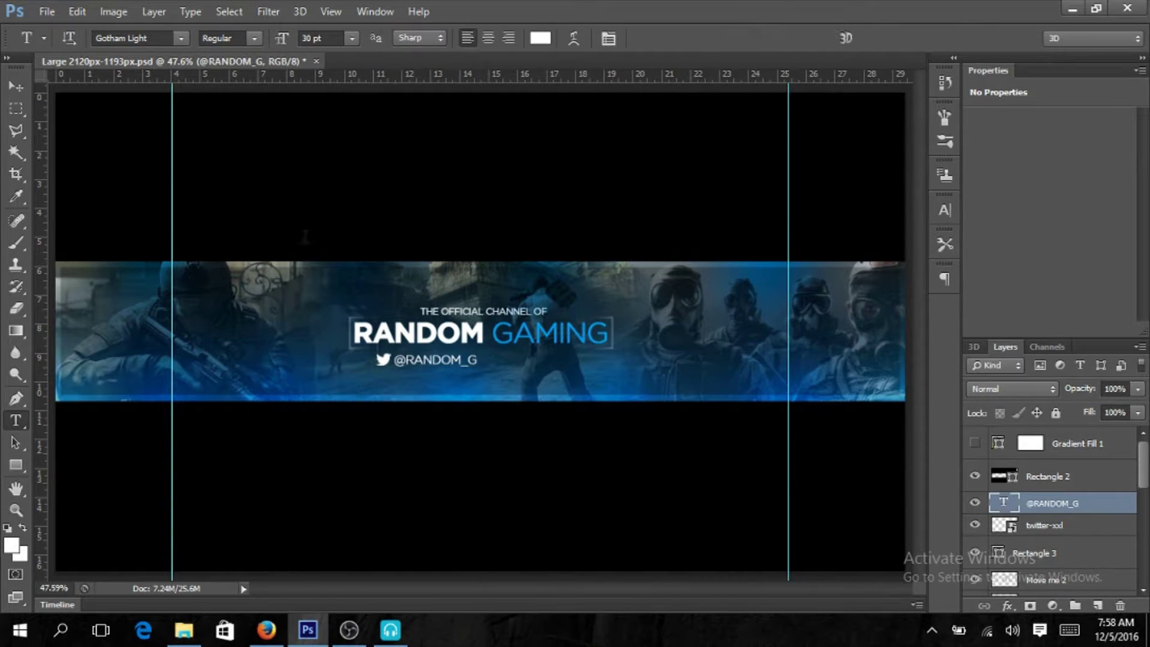
key(v)
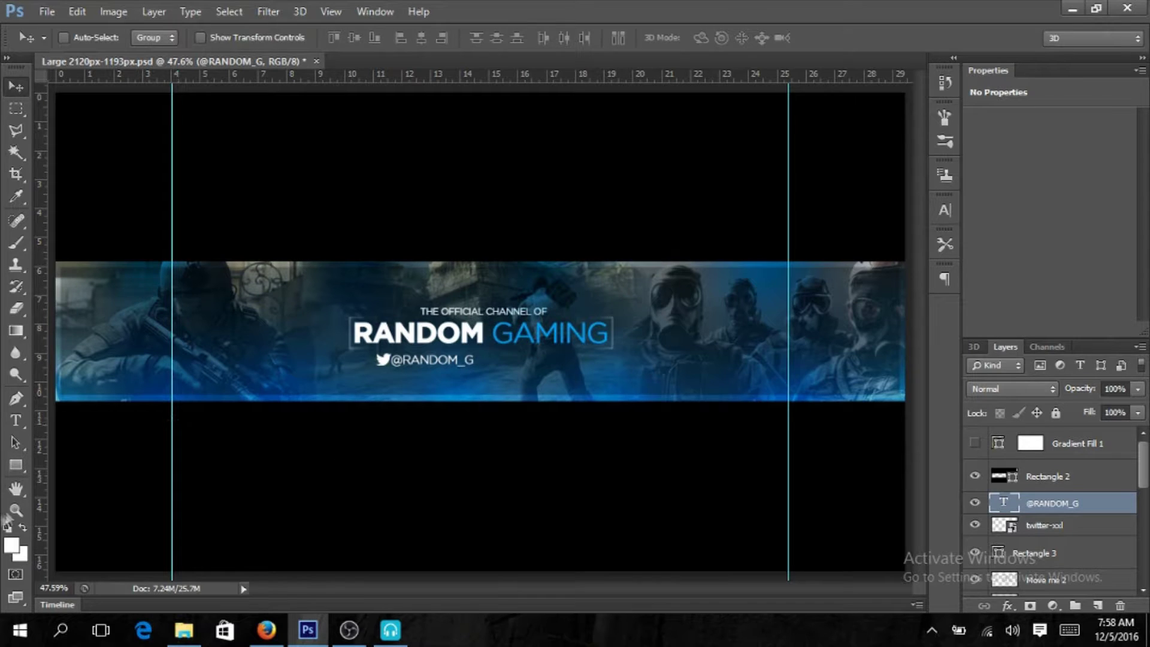
Step: Give the handle text a Color Overlay sampled from the blue of GAMING
double_click(1004, 503)
key(ctrl+t)
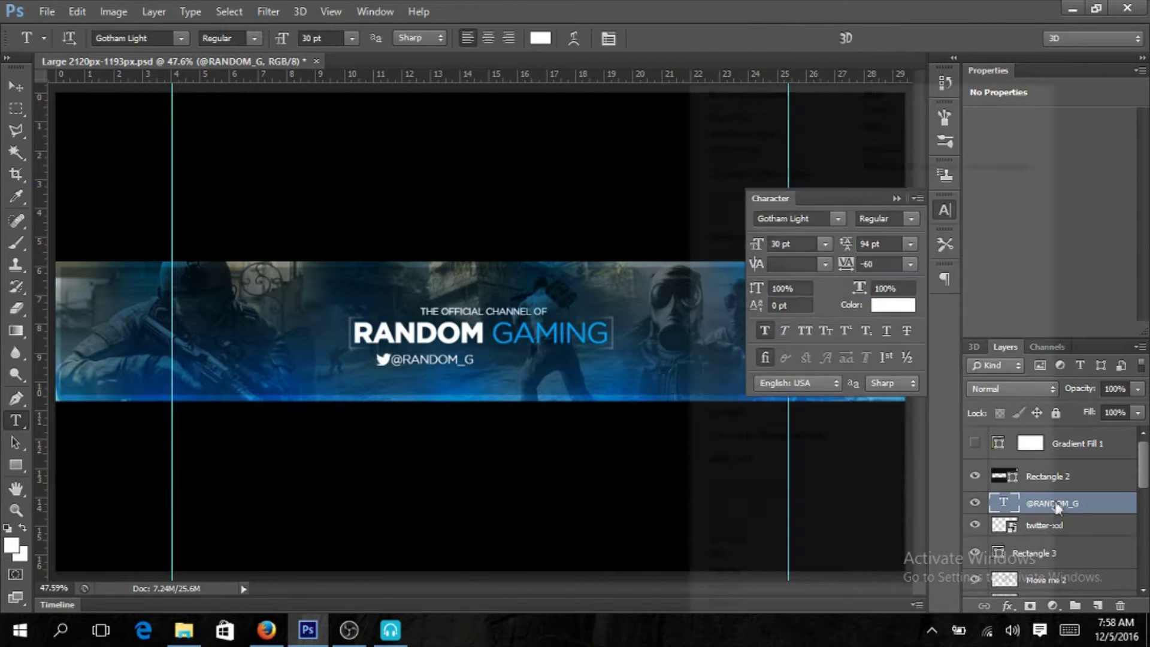
double_click(1058, 507)
click(695, 361)
click(953, 222)
click(518, 334)
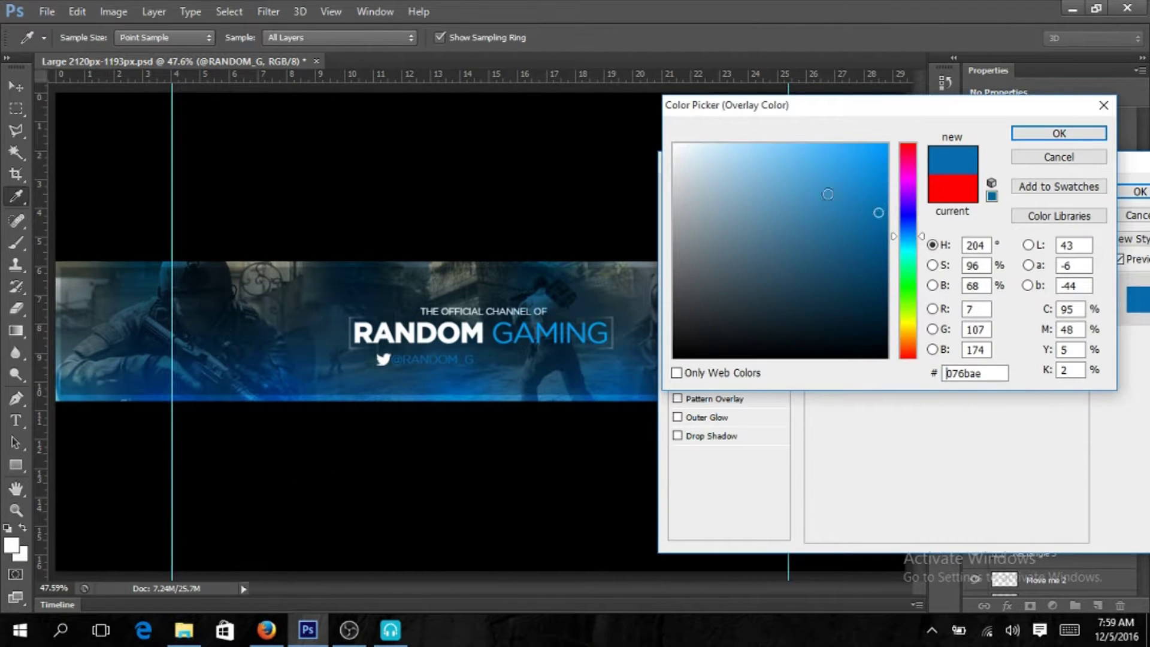
mouse_move(677, 147)
mouse_down()
mouse_move(604, 111)
mouse_move(994, 111)
mouse_up()
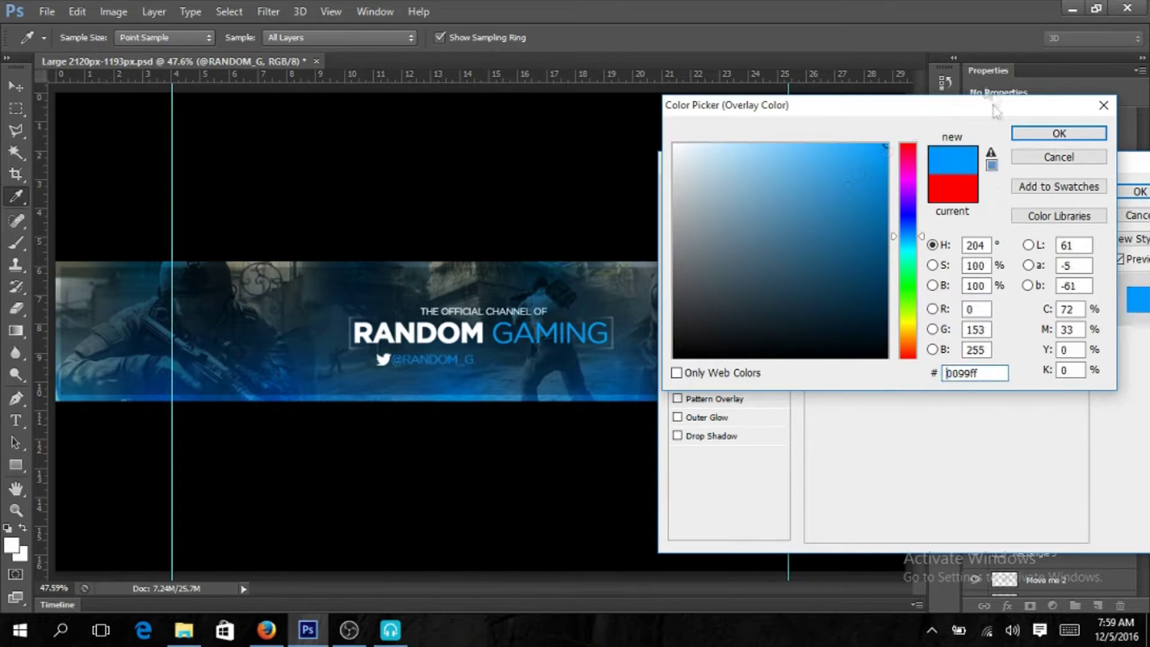
click(522, 336)
click(1059, 133)
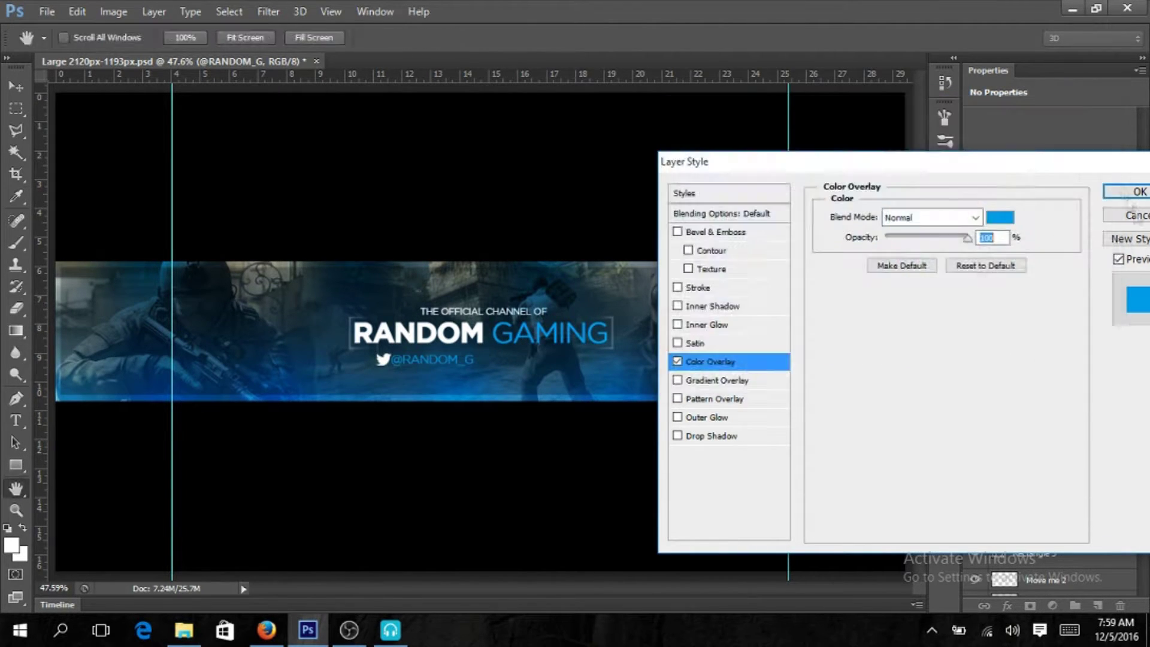
click(1138, 191)
Step: Zoom in on the handle text and nudge it beside the Twitter logo
key(t)
click(945, 210)
key(v)
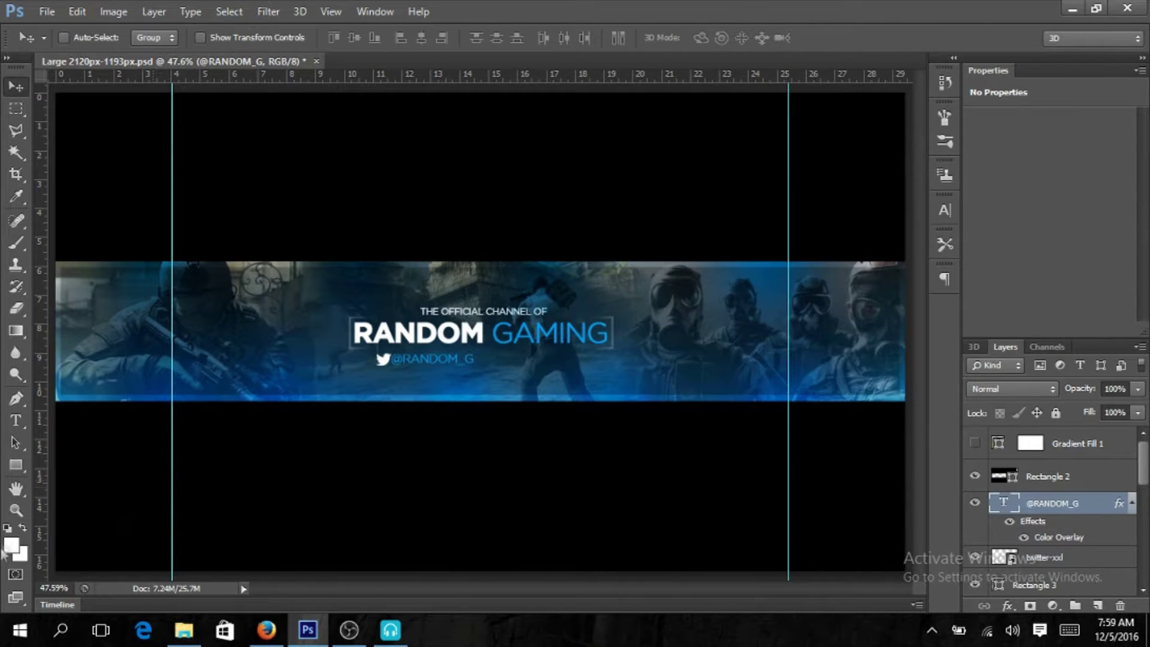
key(z)
drag(429, 364, 476, 352)
drag(540, 418, 544, 418)
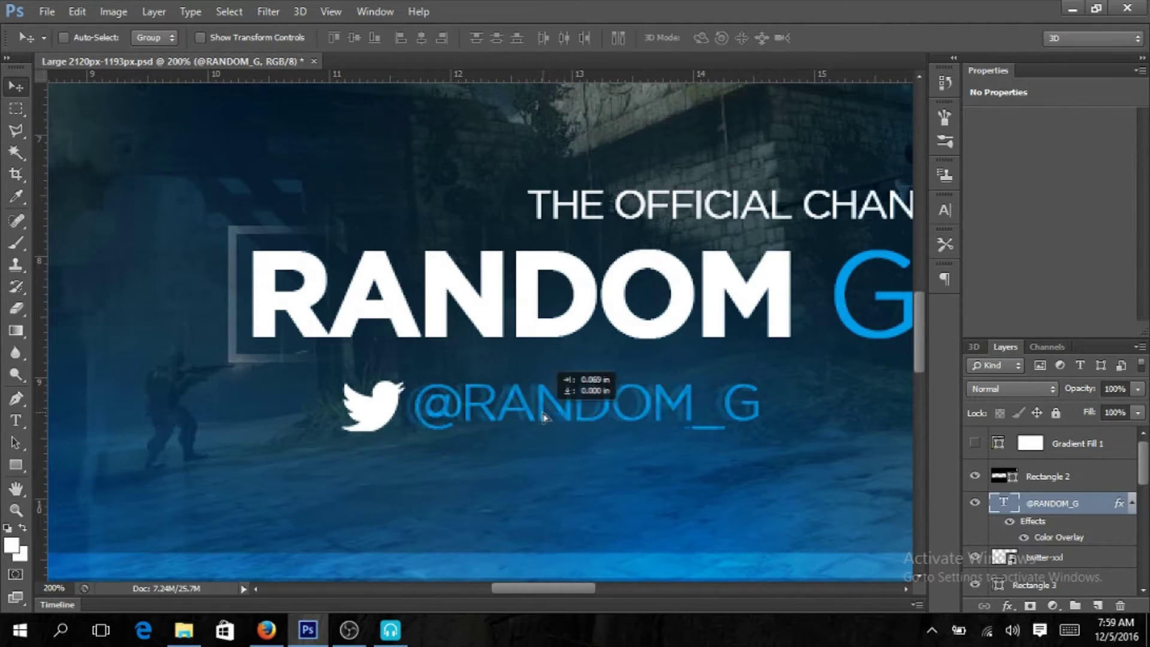
Step: Change the handle font to Nexa Light and zoom out to the whole banner
key(t)
double_click(545, 417)
click(114, 38)
text(Nexa Bold)
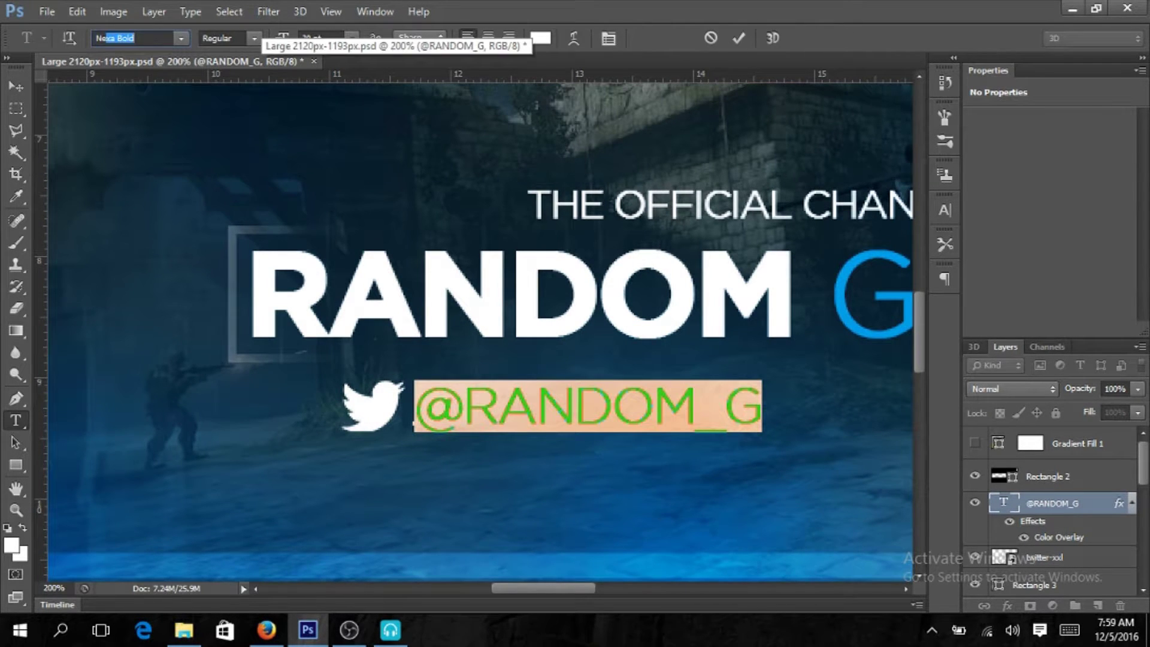
click(180, 38)
click(120, 48)
click(739, 38)
key(z)
click(482, 37)
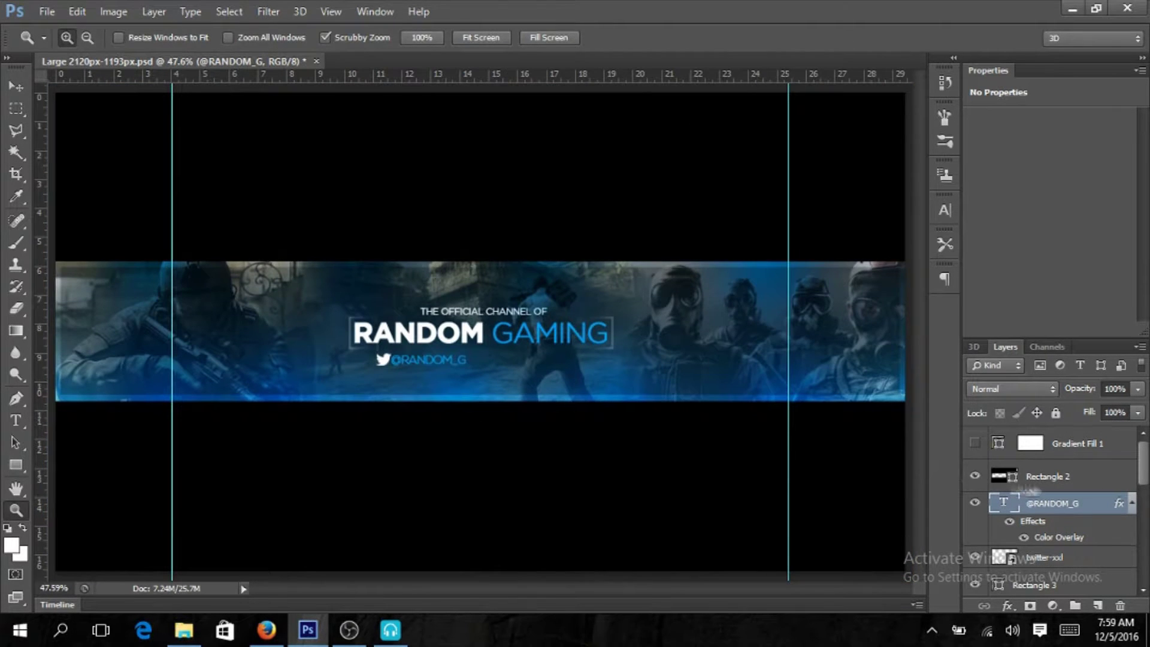
Step: Change the handle's Color Overlay colour to white
key(t)
right_click(1049, 574)
click(719, 91)
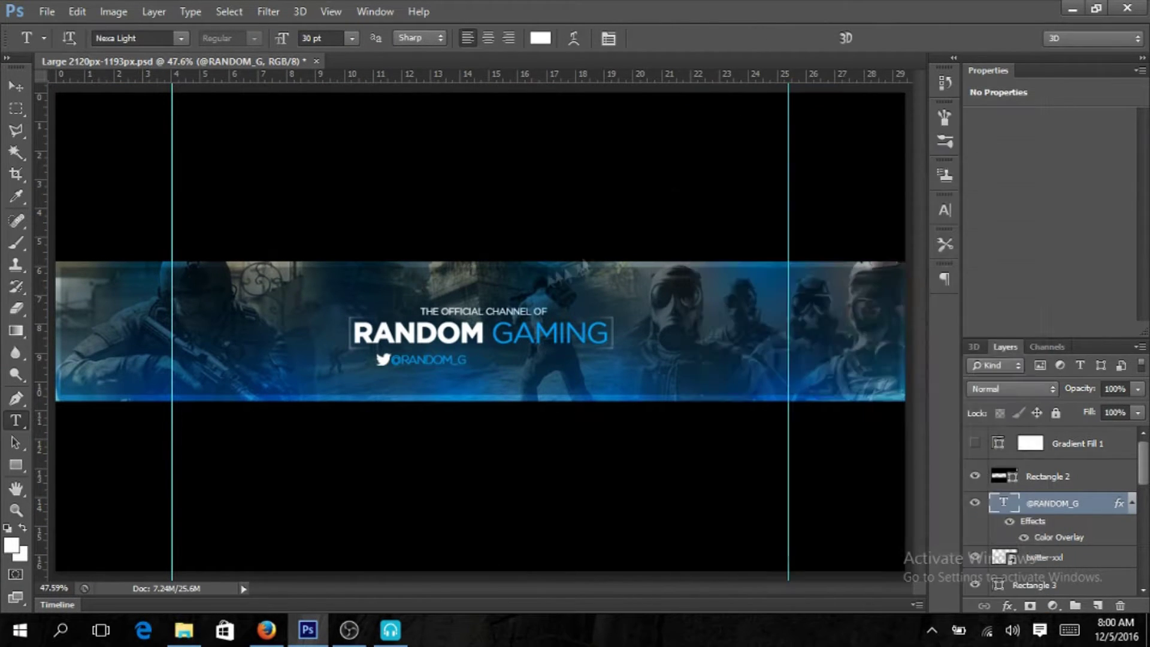
click(710, 361)
click(1018, 218)
click(1041, 131)
click(1127, 191)
Step: Shift the handle text slightly right, checking it zoomed in and out
key(v)
drag(411, 363, 418, 363)
key(z)
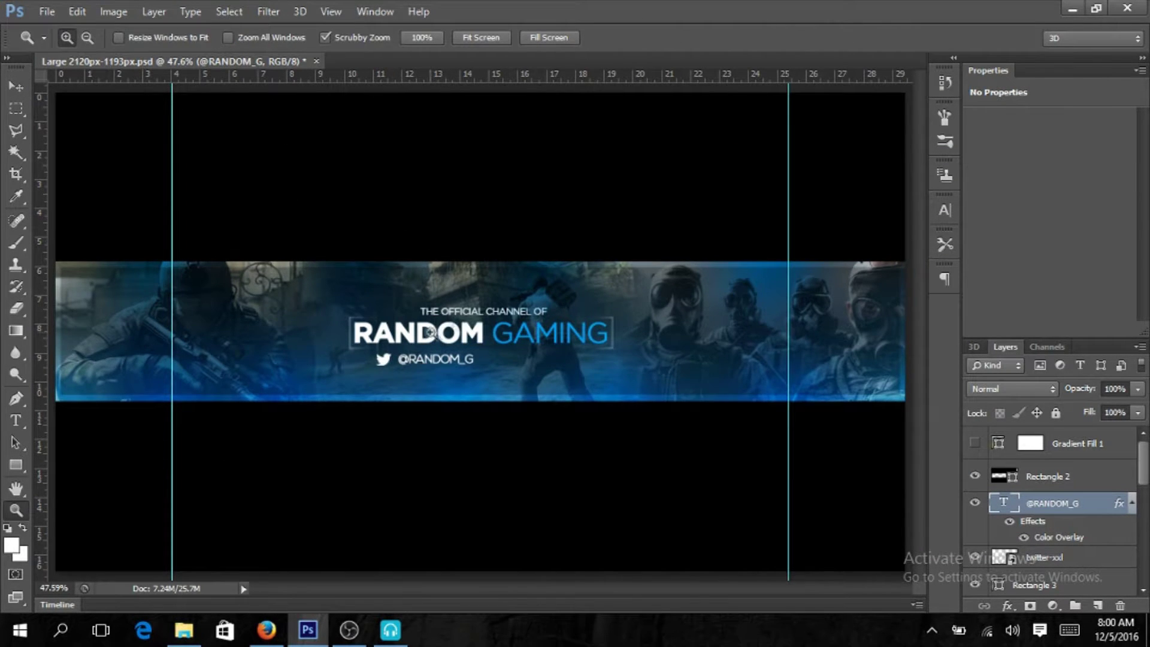
click(448, 359)
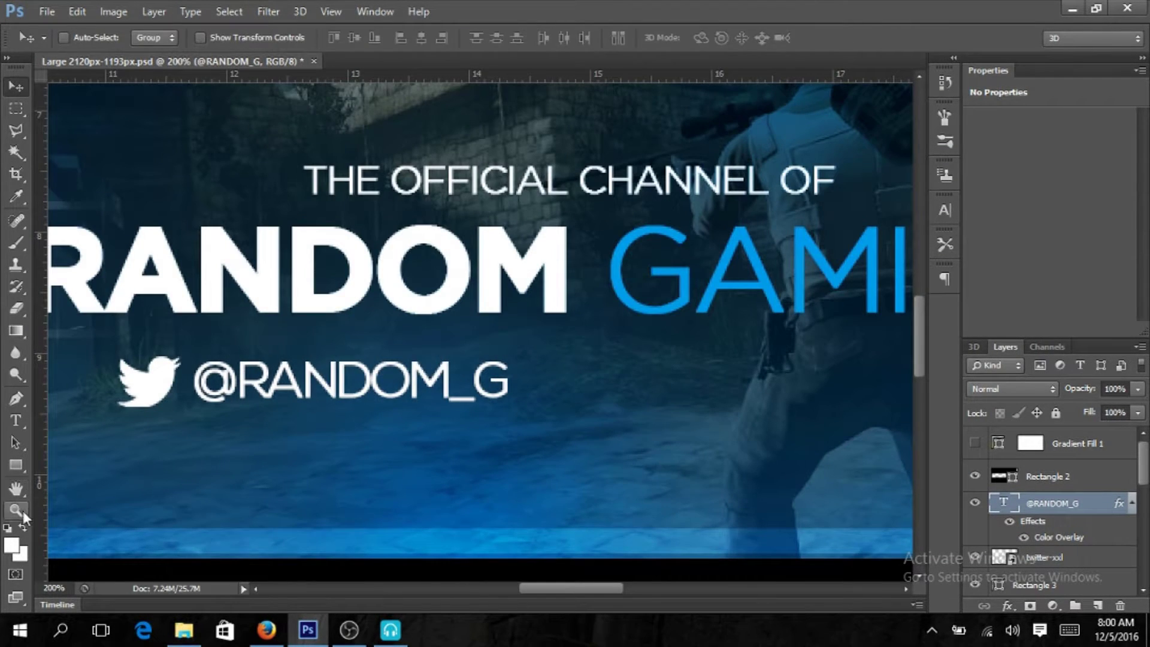
key(z)
alt+click(386, 400)
drag(619, 588, 627, 588)
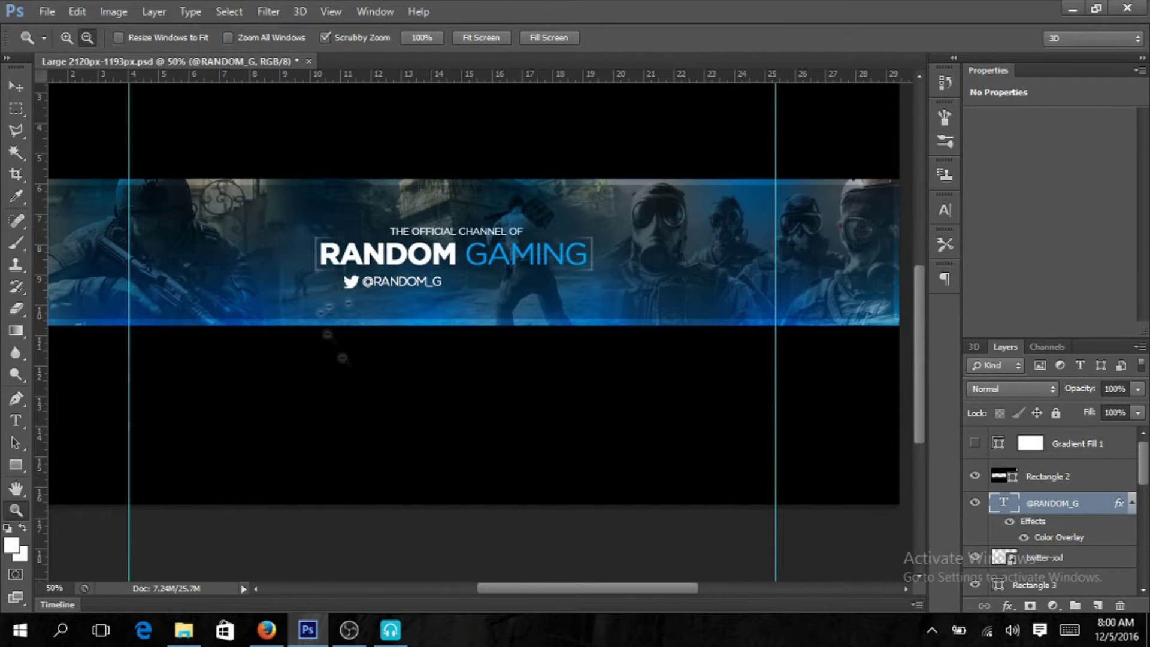
Step: Search Google Images in Firefox for 'TWITCH LOGO png'
key(alt+Tab)
text(TWITC)
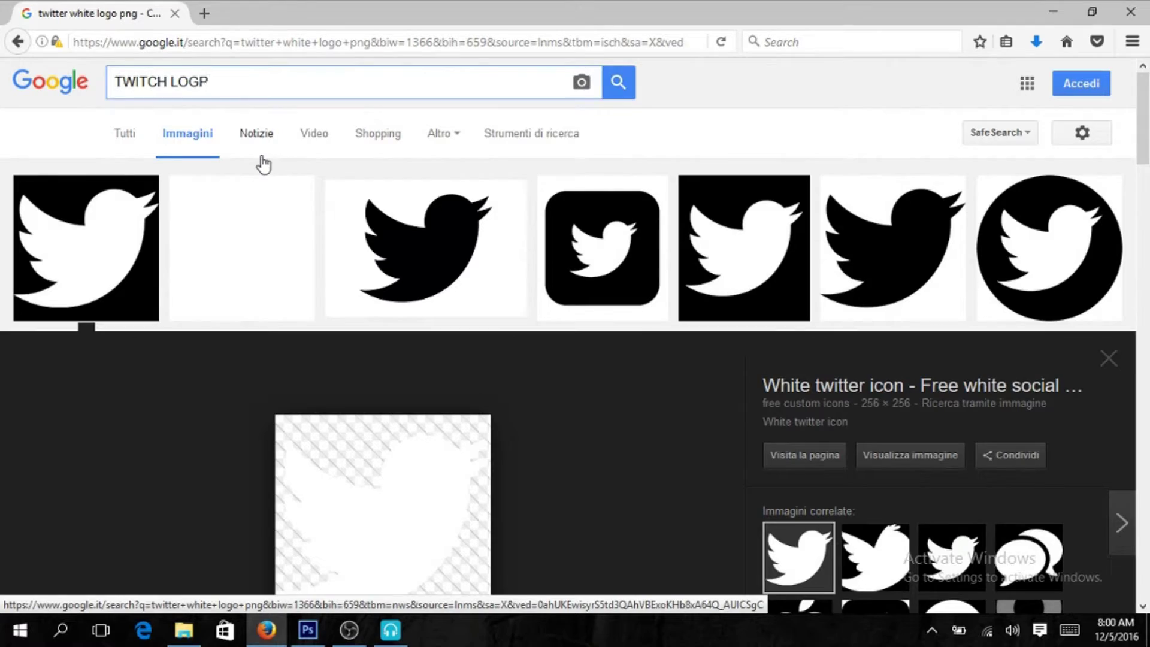
key(BackSpace)
text(O)
key(Return)
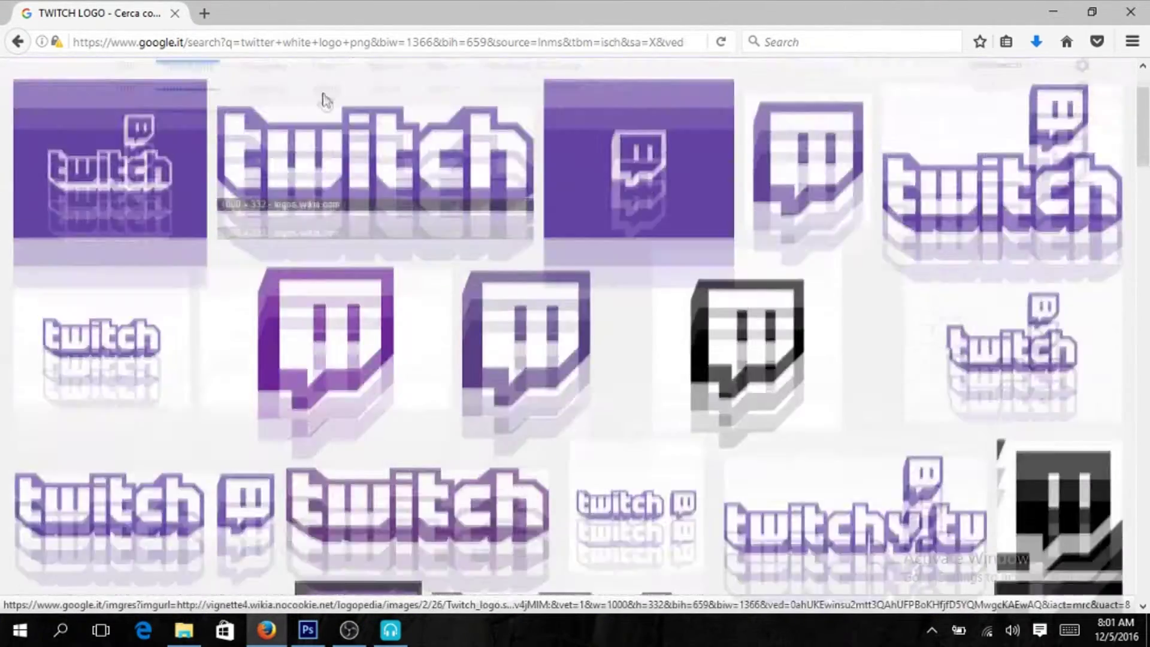
click(318, 91)
text(png)
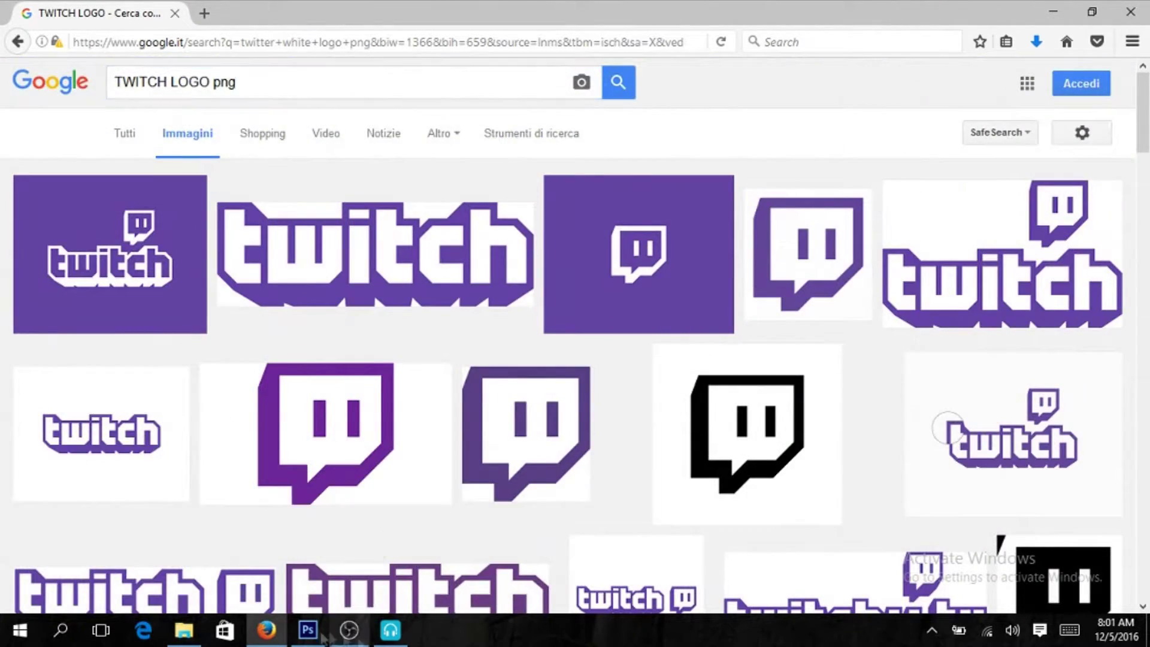
click(322, 634)
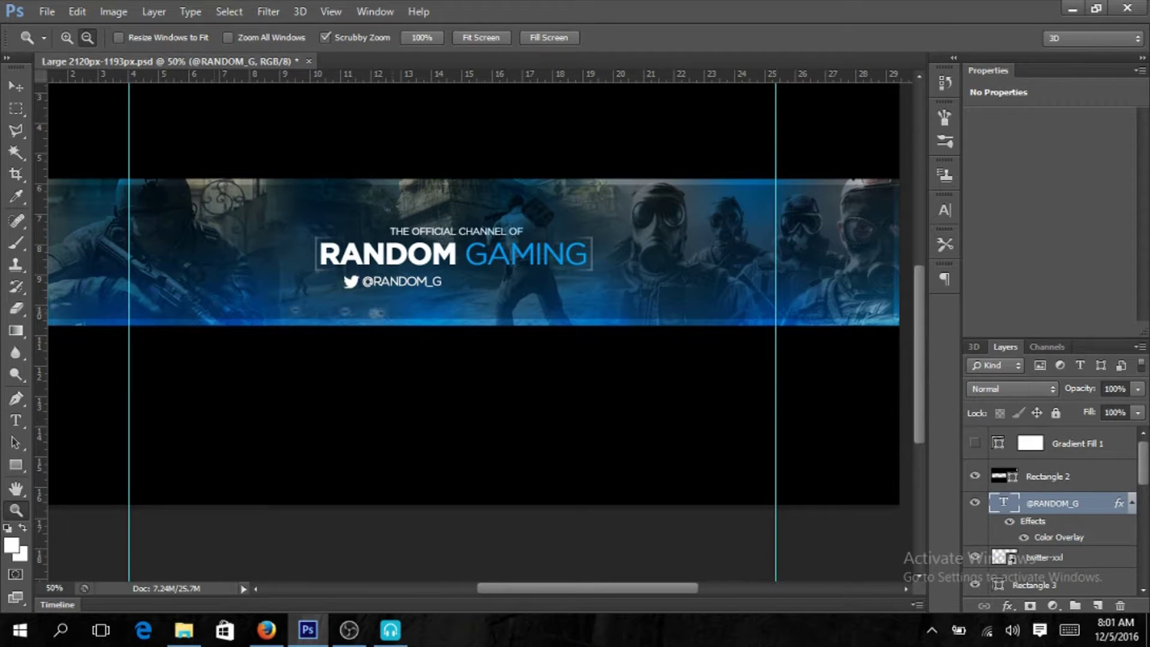
click(267, 630)
mouse_move(307, 630)
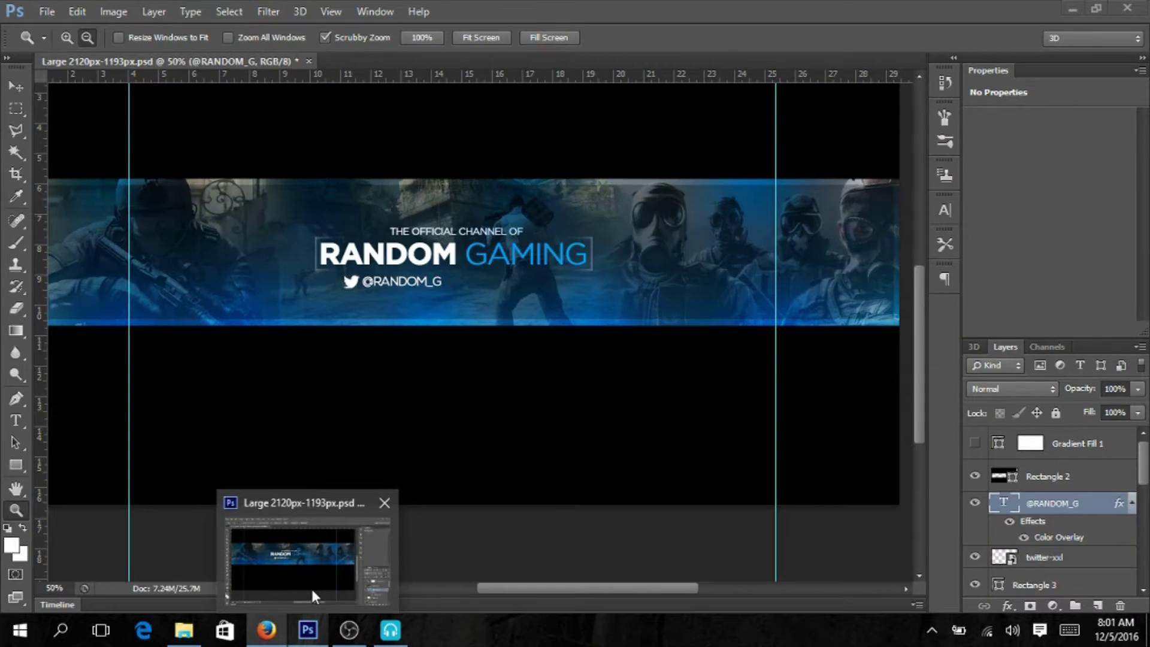
Step: Save the black Twitch icon image from the Google Images results
click(310, 593)
right_click(411, 106)
click(513, 316)
click(429, 375)
Step: Place twitch-2048-black into the banner as a new layer
click(308, 629)
click(186, 557)
click(96, 372)
click(99, 352)
click(47, 12)
click(54, 285)
click(763, 464)
click(846, 38)
right_click(1060, 503)
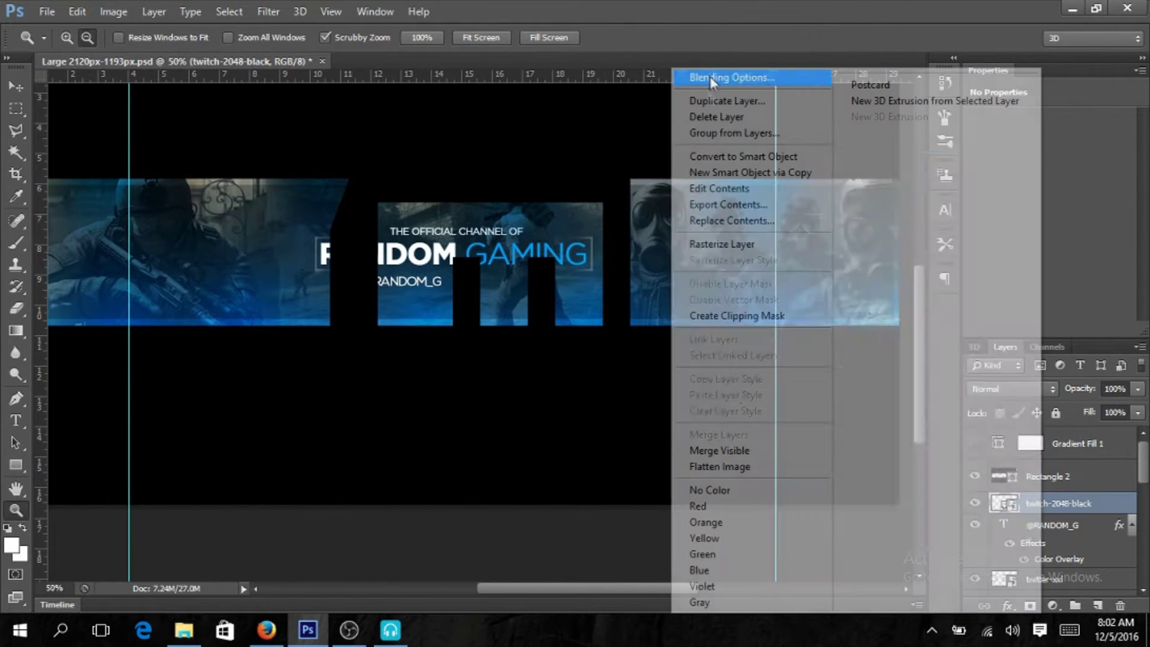
Step: Add a white Color Overlay to the Twitch logo layer
click(710, 77)
click(710, 361)
click(1139, 191)
Step: Shrink the Twitch logo and move it beside the Twitter handle
key(ctrl+t)
drag(231, 90, 589, 494)
mouse_move(631, 538)
mouse_down()
mouse_move(580, 351)
mouse_move(330, 337)
mouse_up()
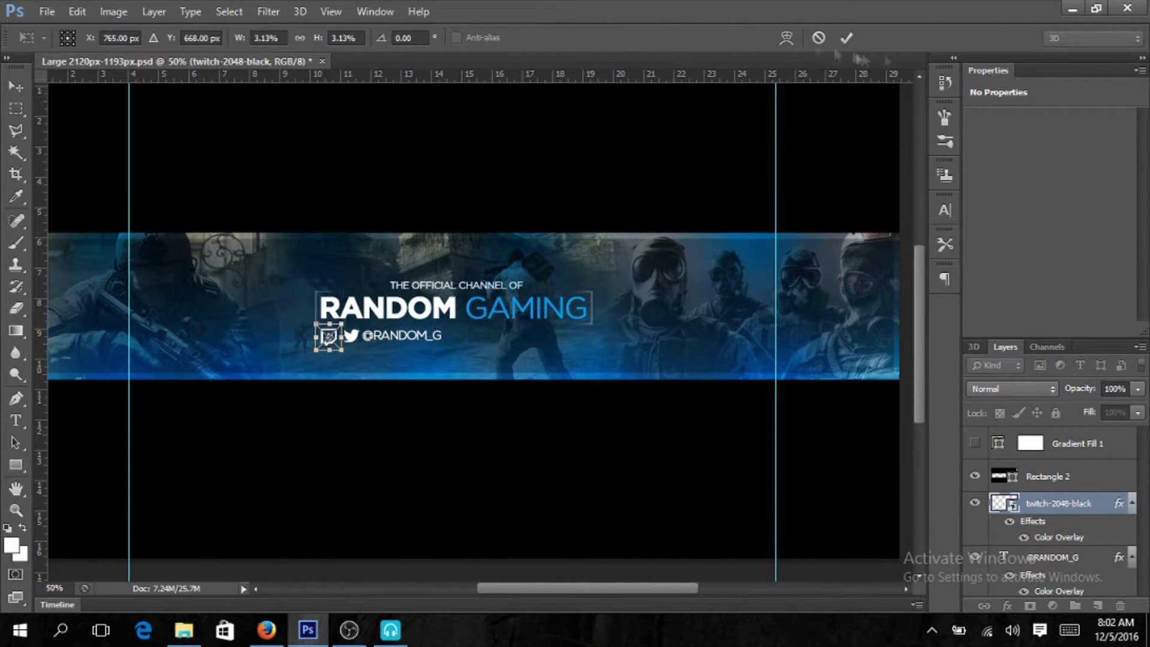
key(Return)
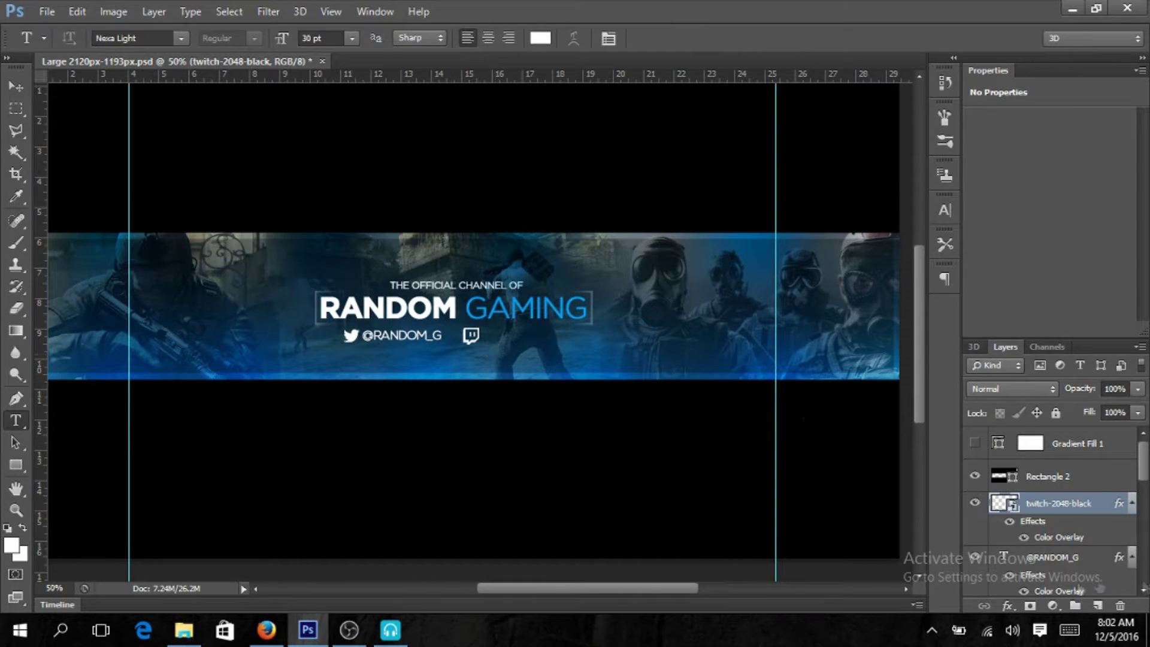
Step: Duplicate the handle text layer to make a second handle by the Twitch logo
right_click(1055, 512)
click(744, 123)
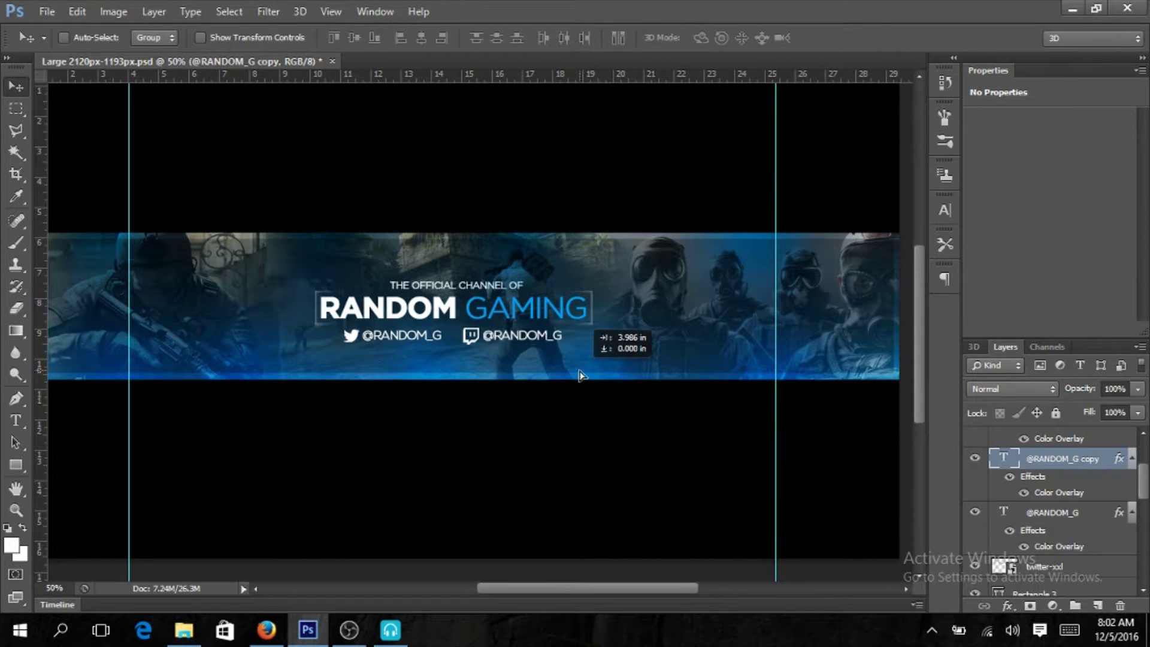
scroll(1055, 510, up, 1)
double_click(1103, 506)
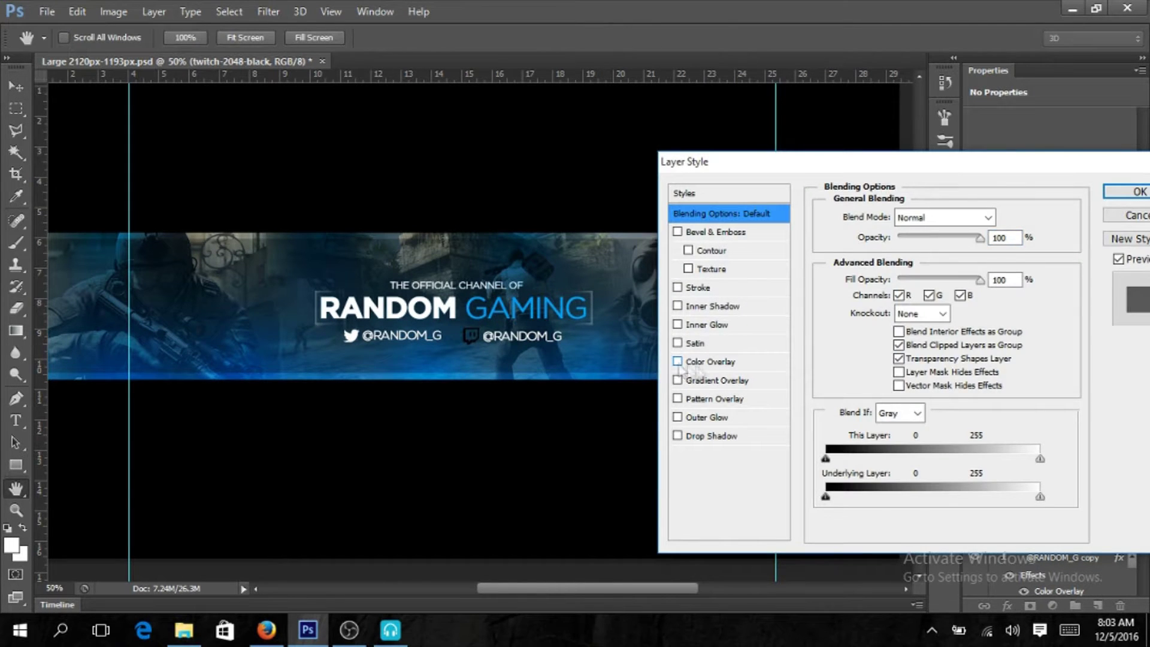
Step: Give the Twitch logo a Color Overlay in Twitch purple, sampled from the browser
click(709, 362)
click(1015, 216)
text(ff0000)
mouse_move(913, 214)
mouse_down()
mouse_move(908, 267)
mouse_move(908, 144)
mouse_move(909, 190)
mouse_up()
click(267, 630)
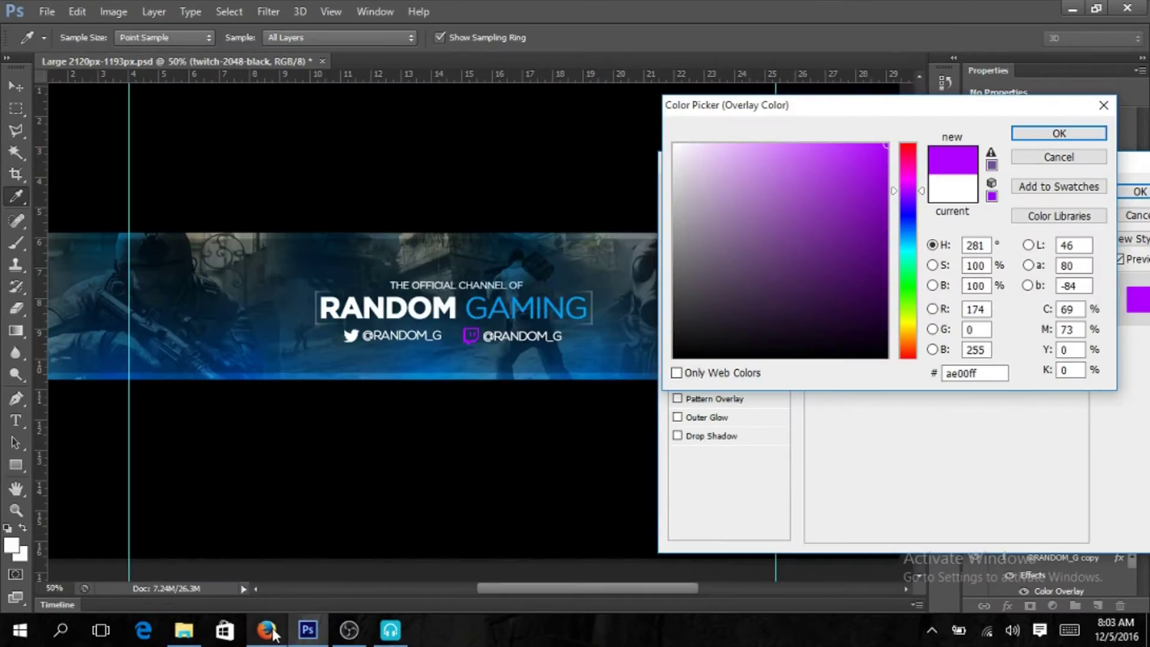
click(267, 630)
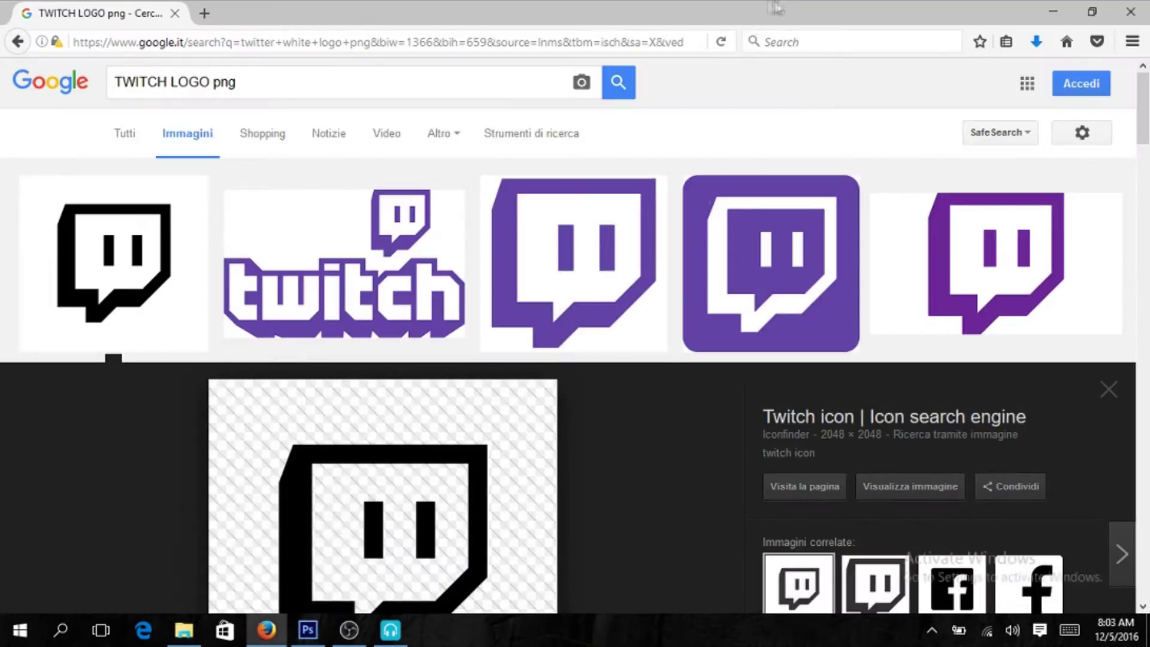
drag(856, 238, 872, 201)
key(super+Left)
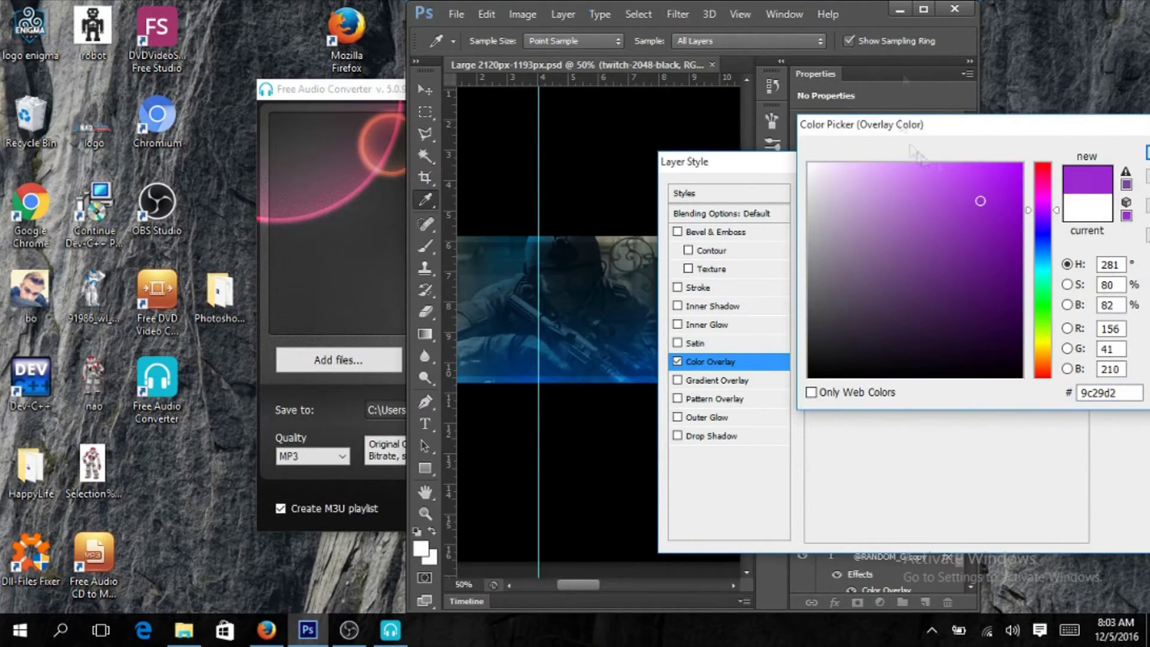
key(Return)
key(Return)
key(super+Up)
Step: Bring up the layer options for the Twitter icon layer
right_click(1092, 509)
scroll(1092, 511, up, 1)
scroll(1073, 509, up, 1)
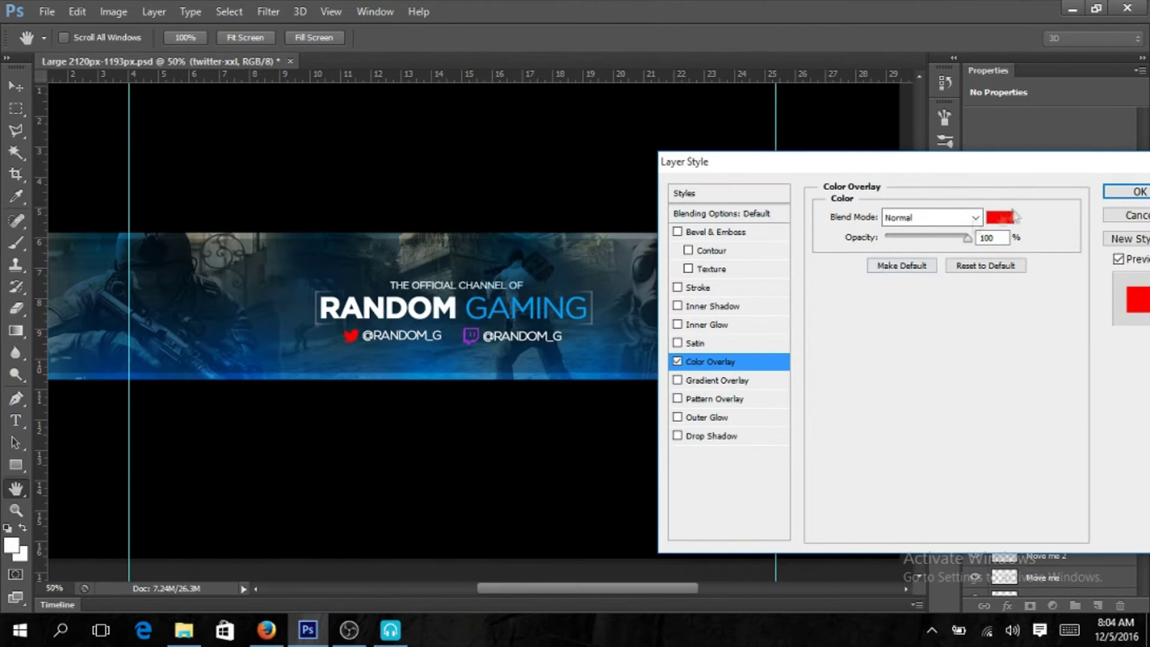
Step: Search images for Twitter logo PNGs and browse the bird previews
scroll(356, 93, up, 3)
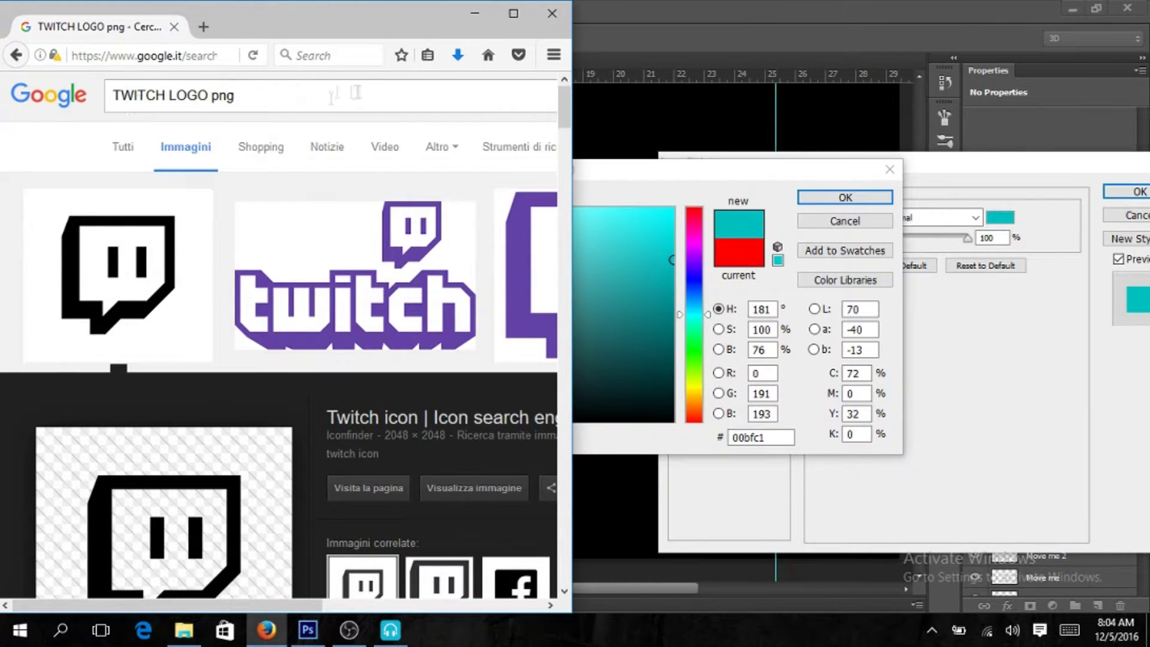
text(itter)
key(Return)
click(90, 411)
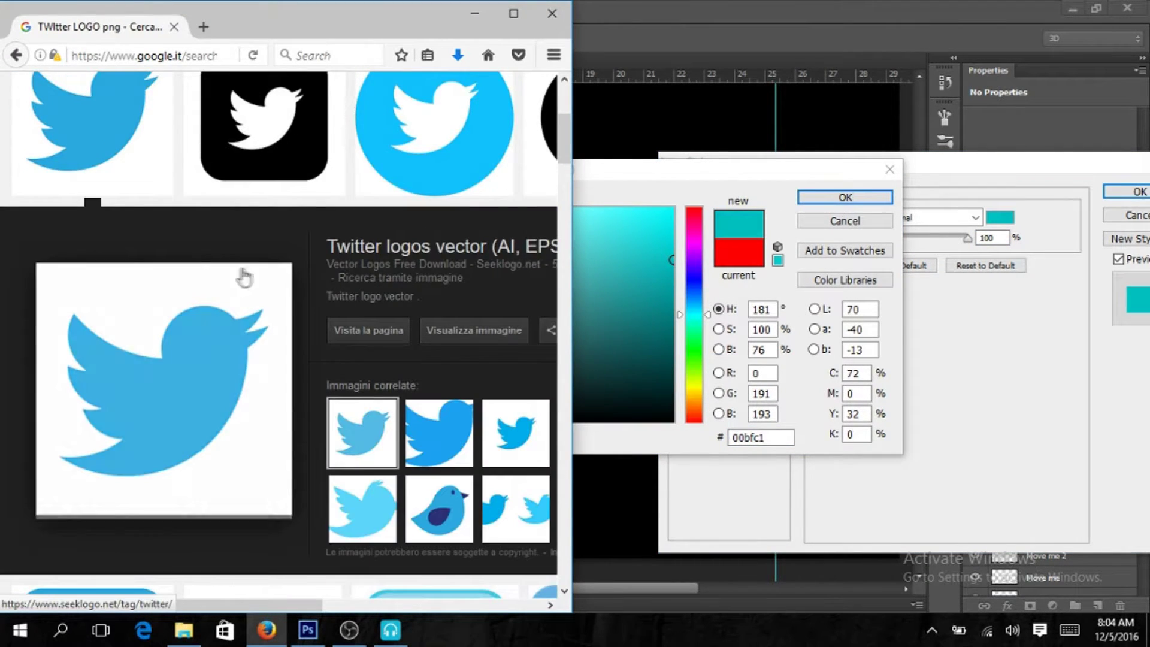
scroll(231, 364, down, 5)
scroll(299, 299, down, 5)
scroll(359, 239, down, 5)
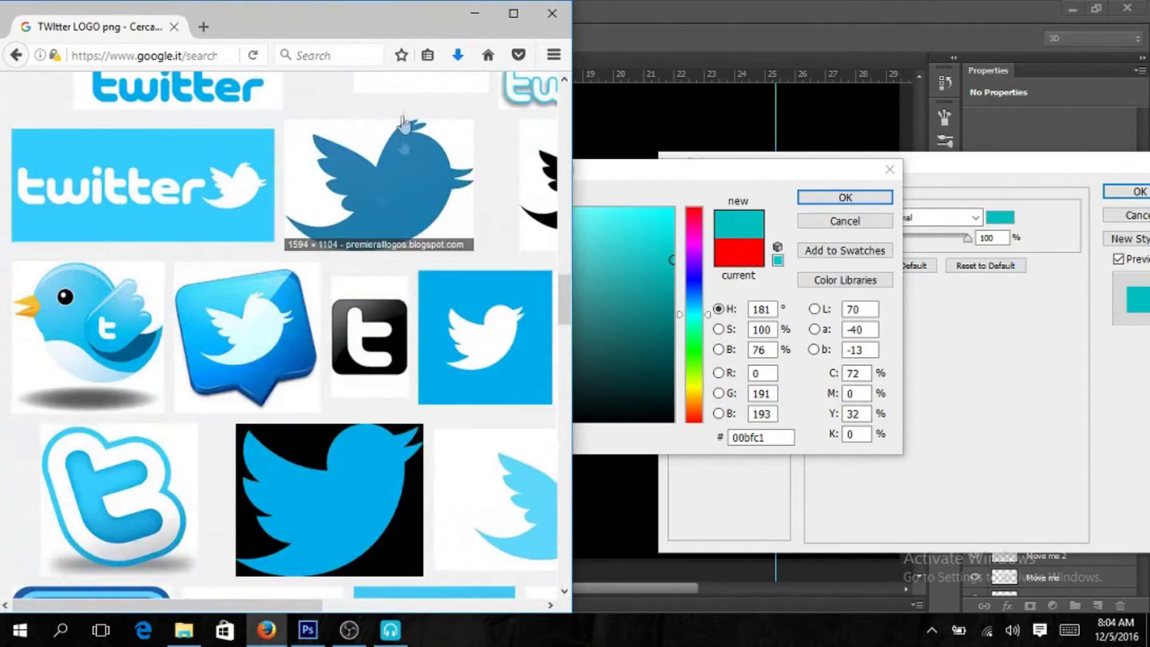
scroll(417, 179, up, 3)
click(415, 178)
scroll(462, 116, up, 10)
scroll(462, 115, up, 2)
Step: Save a blue Twitter bird image from the results to disk
click(334, 231)
click(13, 55)
click(90, 167)
right_click(243, 327)
key(Escape)
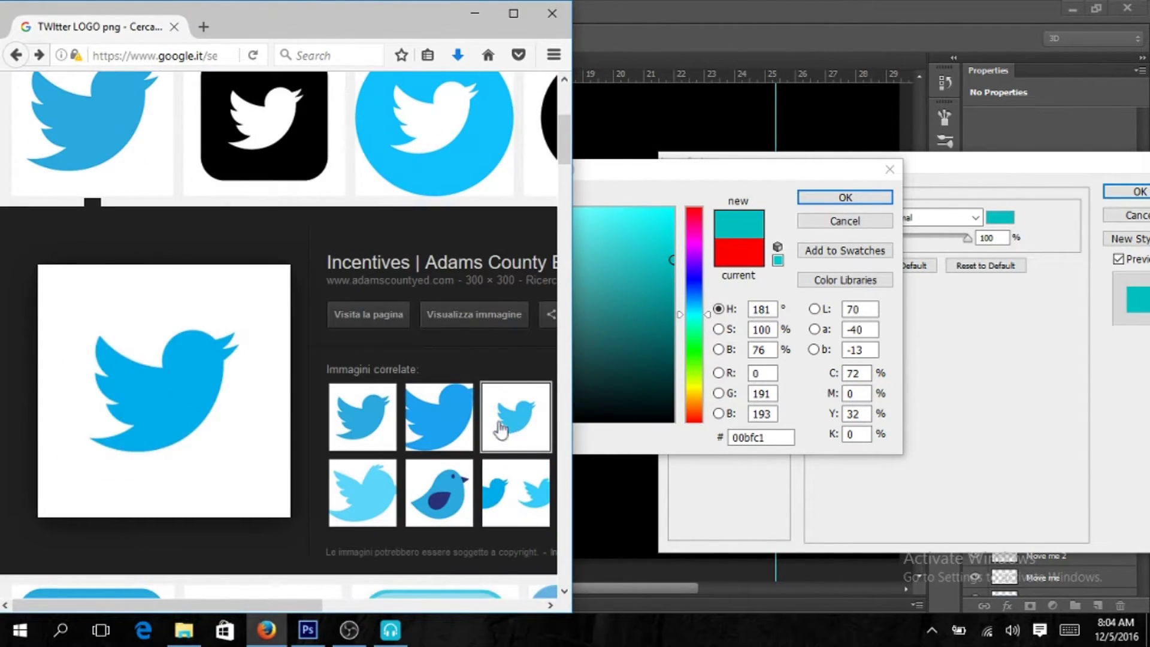
right_click(168, 371)
click(233, 283)
click(431, 372)
Step: Apply the #00bfc1 teal overlay to the Twitter bird and start replacing its contents
click(846, 198)
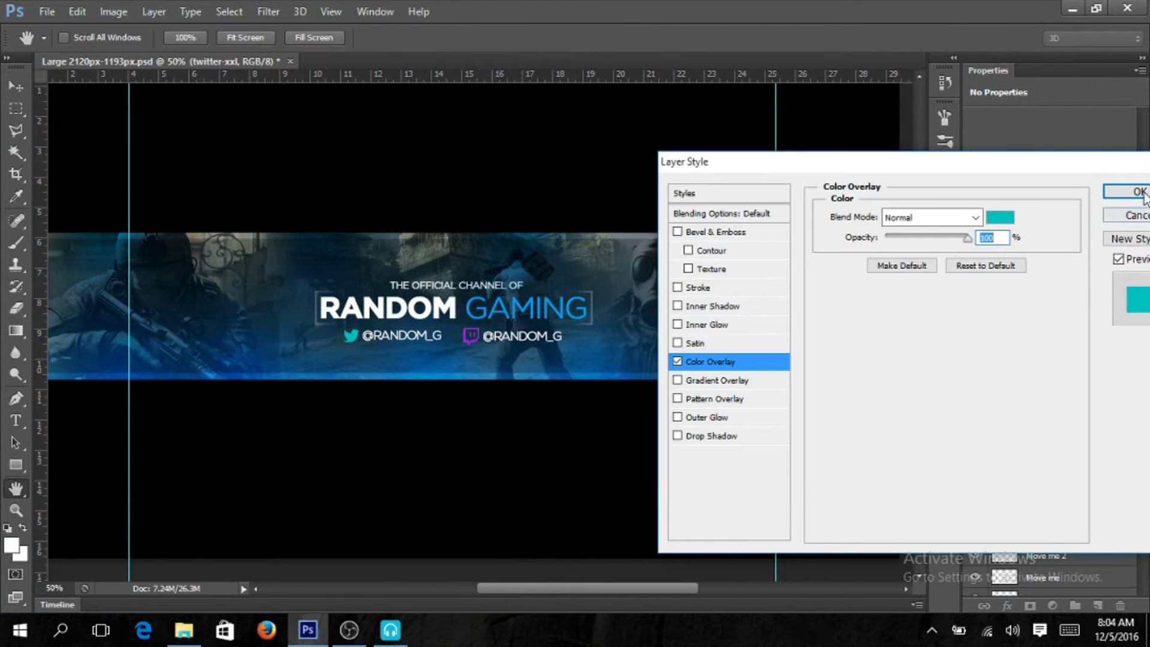
click(1138, 191)
right_click(1079, 500)
click(733, 219)
Step: Swap in the downloaded blue bird image and remove its colour overlay
double_click(544, 315)
click(28, 509)
click(362, 354)
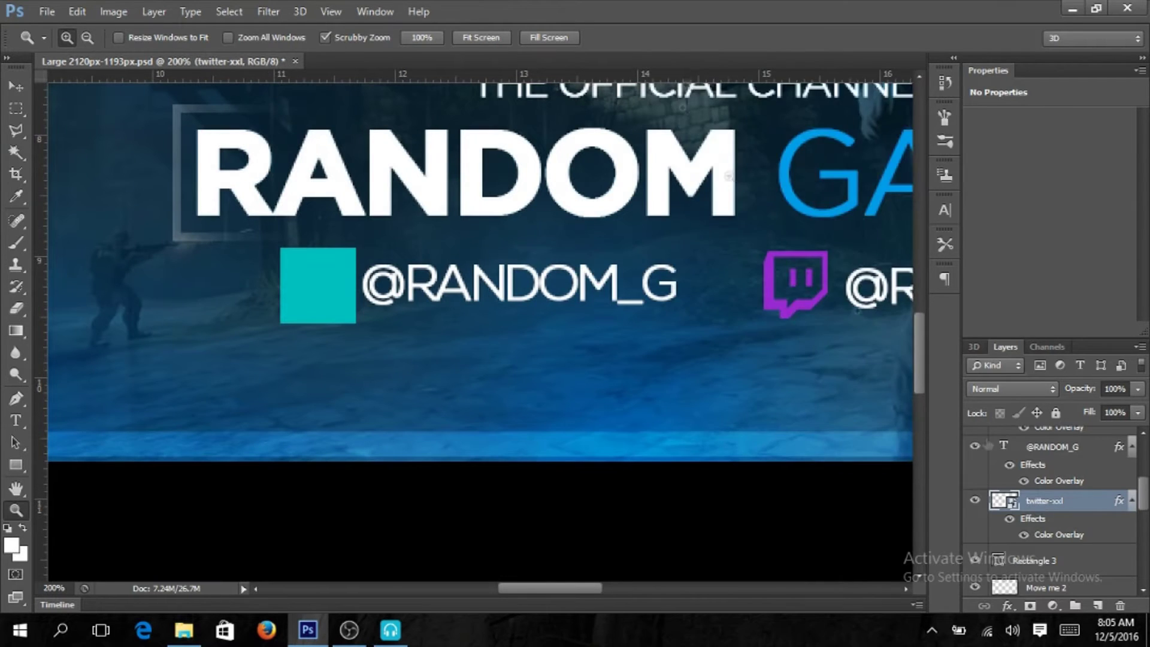
click(672, 365)
key(Return)
Step: Rasterize the bird layer, delete its white background, and enlarge the bird
key(w)
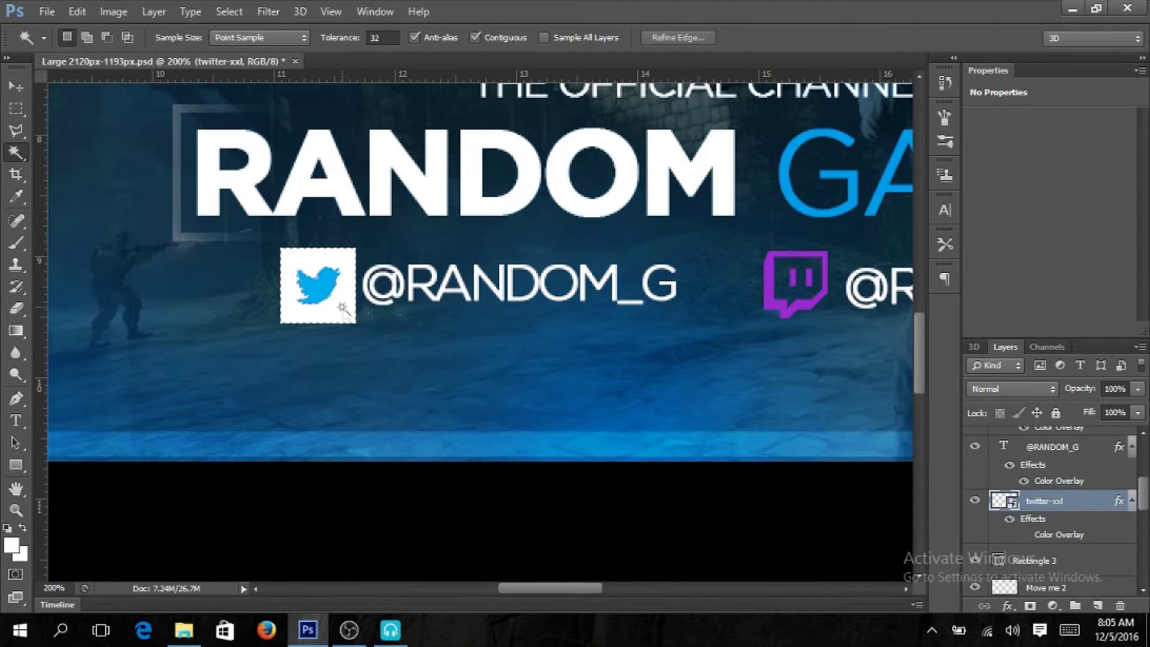
right_click(1004, 500)
right_click(1046, 500)
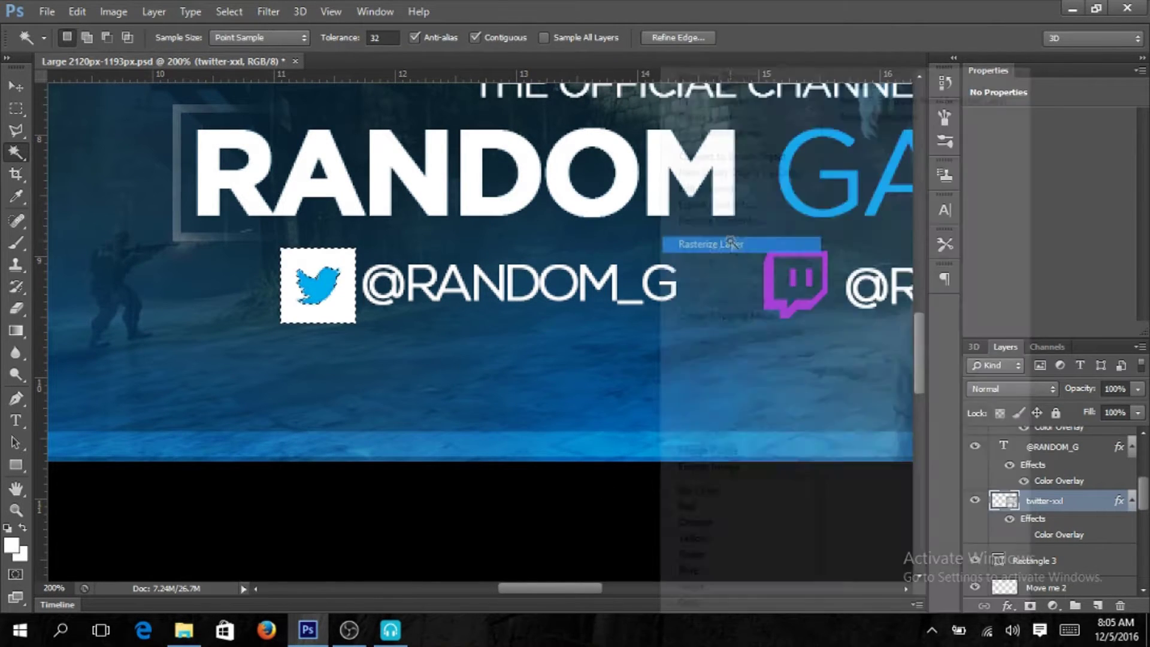
click(695, 244)
key(Delete)
key(ctrl+t)
drag(344, 259, 367, 245)
key(Return)
Step: Review the Twitter bird's Color Overlay settings in Layer Style
key(v)
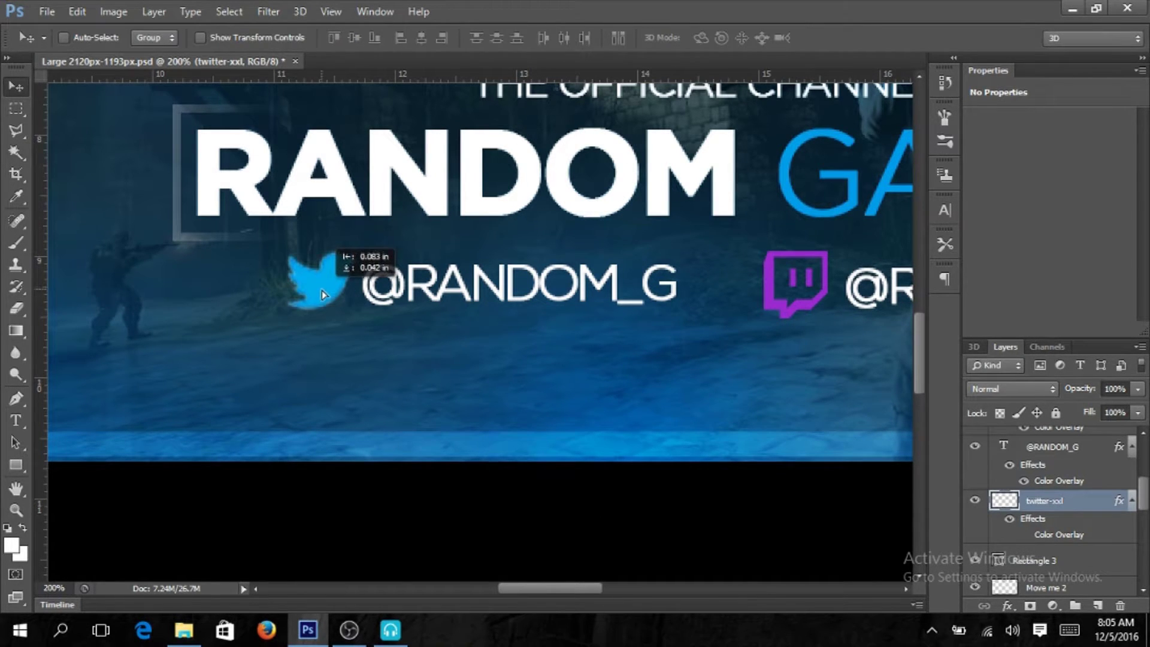
right_click(1045, 501)
click(731, 85)
click(673, 365)
click(1001, 217)
click(845, 197)
drag(778, 187, 138, 193)
click(501, 226)
Step: Zoom in to check the icons, then fit the whole banner in view
key(z)
key(ctrl+0)
key(ctrl+plus)
key(ctrl+plus)
key(ctrl+0)
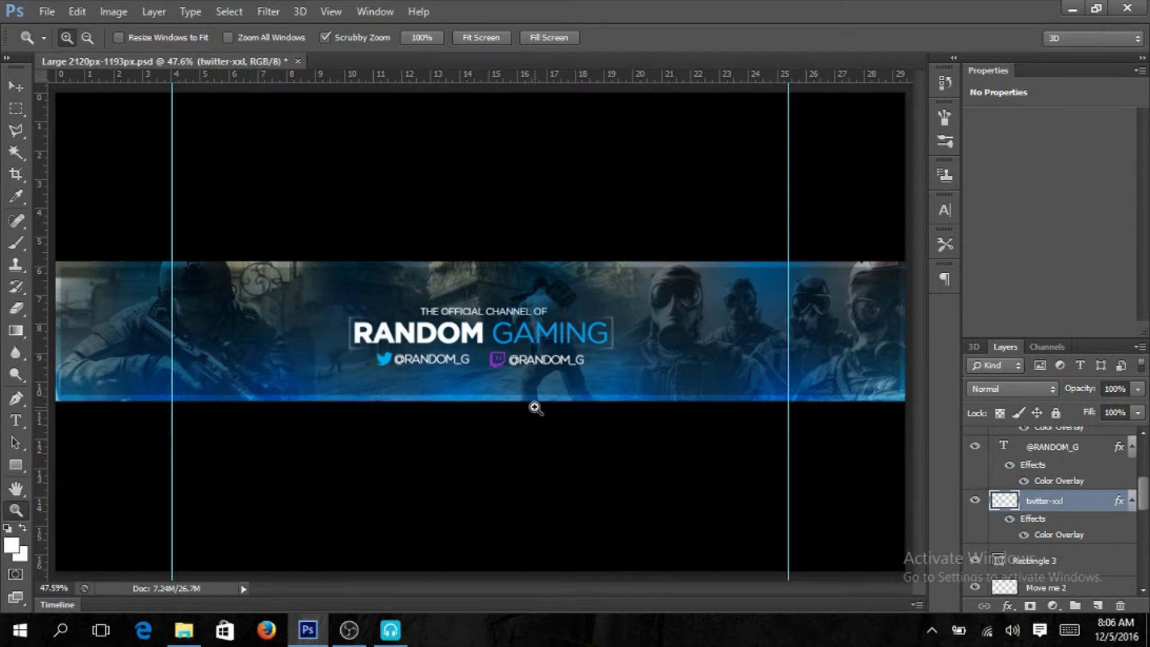
mouse_move(184, 631)
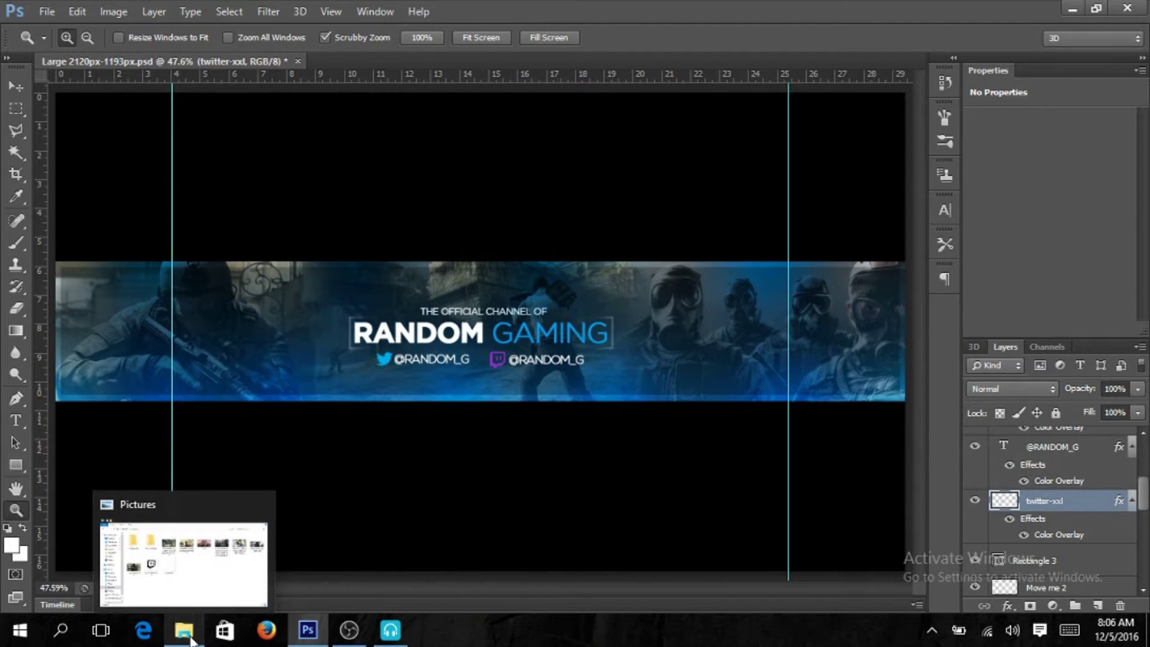
Step: Search the web for 'facebook logo' and open the Facebook Logo result
click(266, 630)
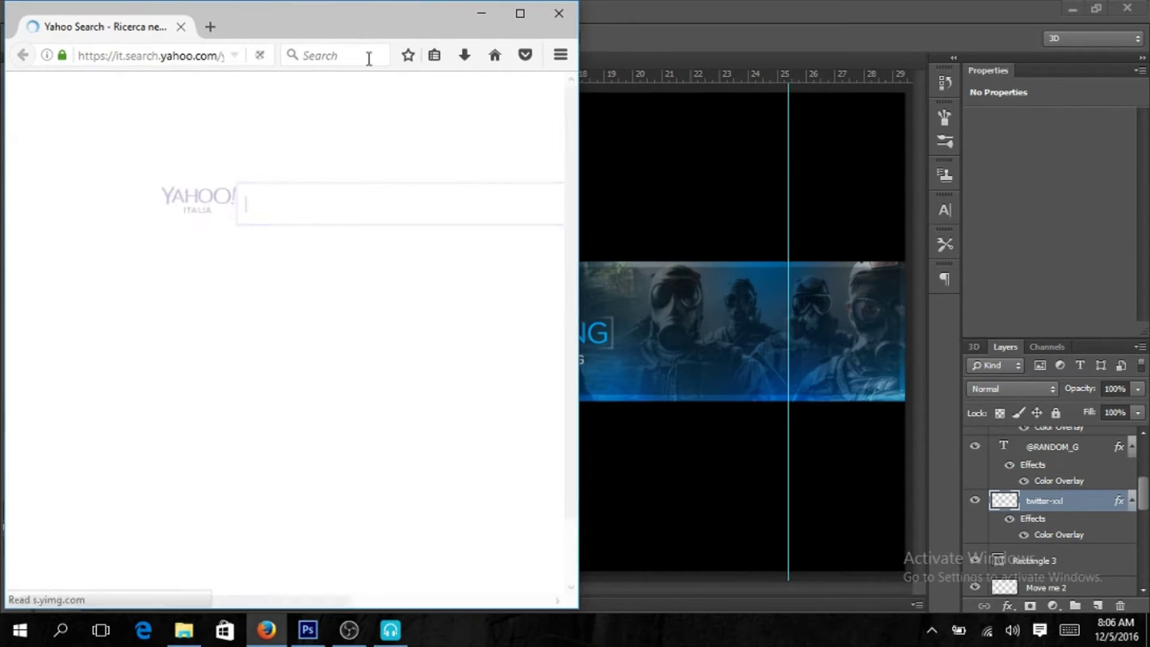
click(213, 55)
text(facebook logo)
key(Return)
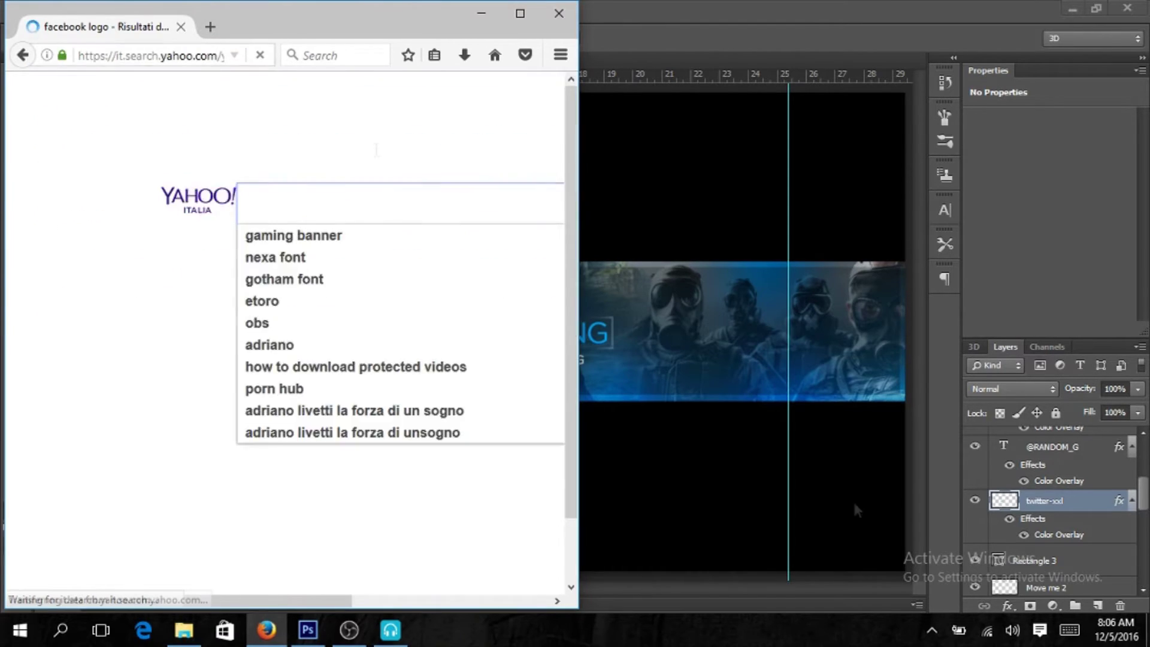
click(271, 248)
drag(418, 4, 421, 548)
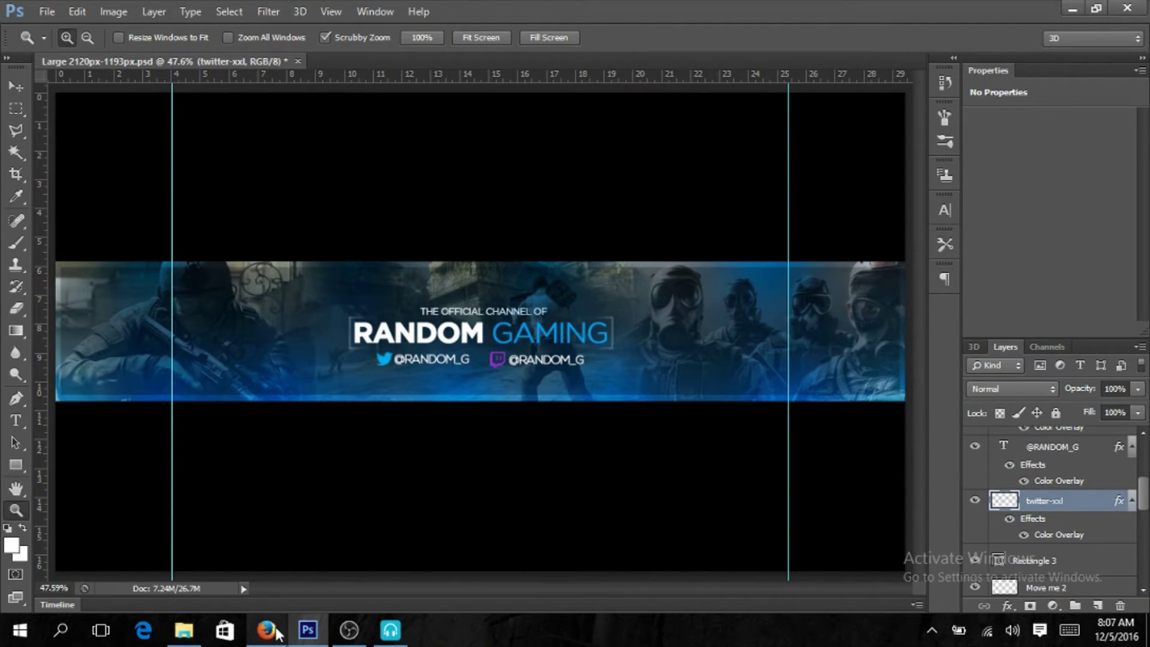
Step: Save the square blue Facebook logo image to disk
click(275, 632)
scroll(377, 179, down, 3)
click(377, 113)
scroll(746, 108, down, 5)
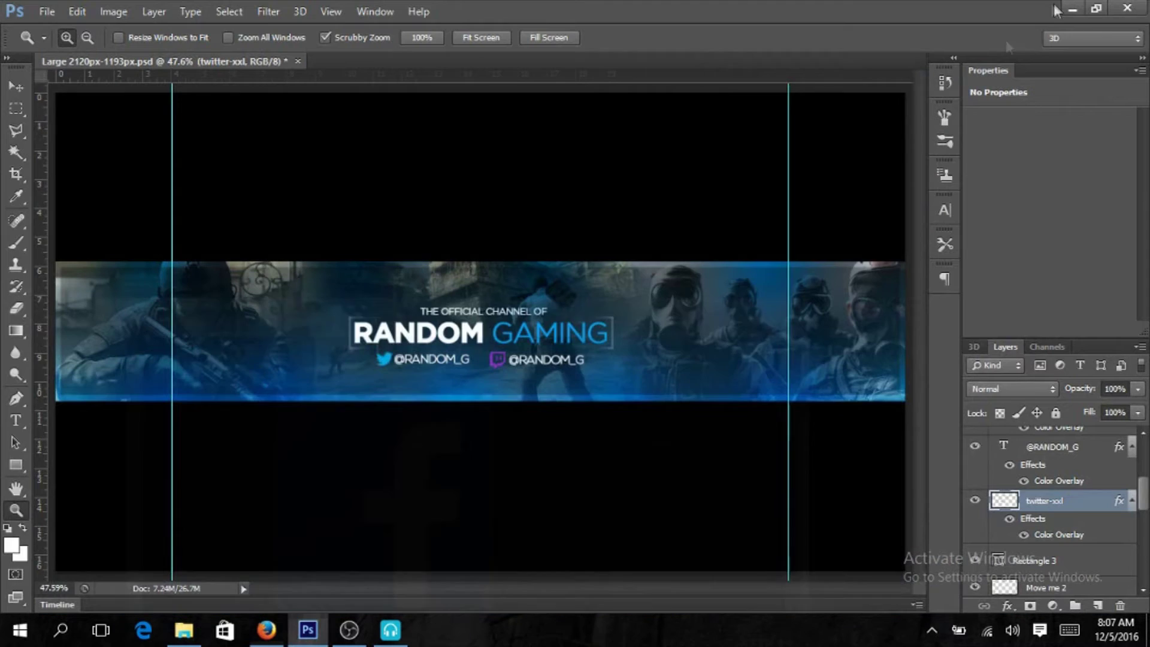
scroll(1046, 494, down, 3)
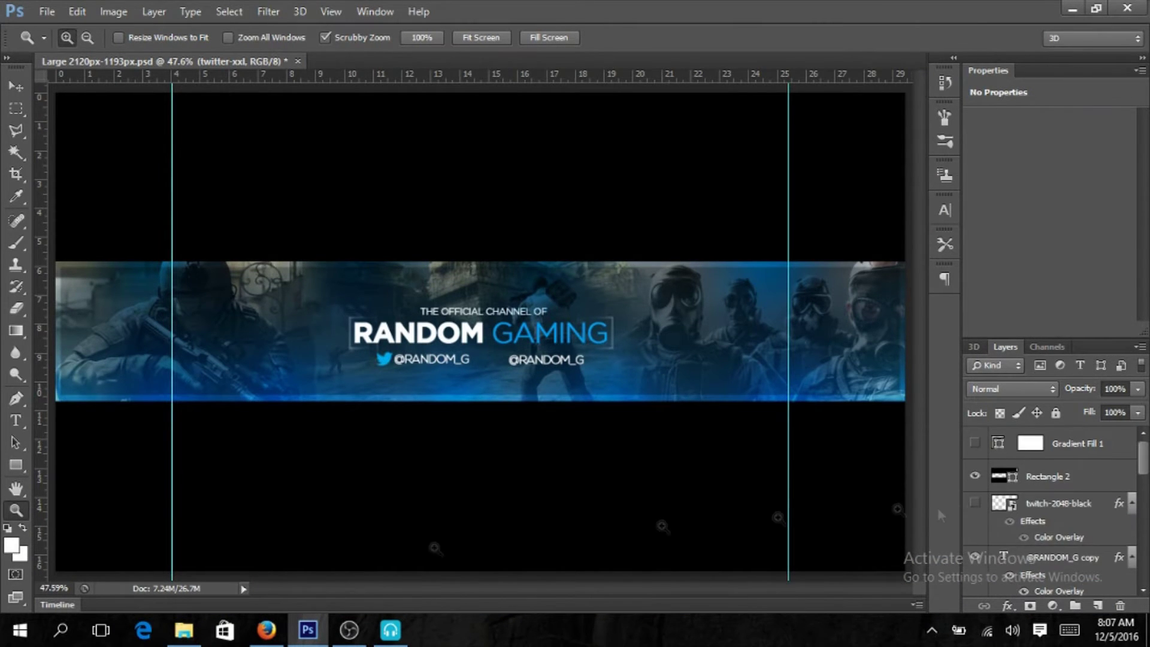
key(alt+Tab)
right_click(544, 393)
click(607, 462)
key(Return)
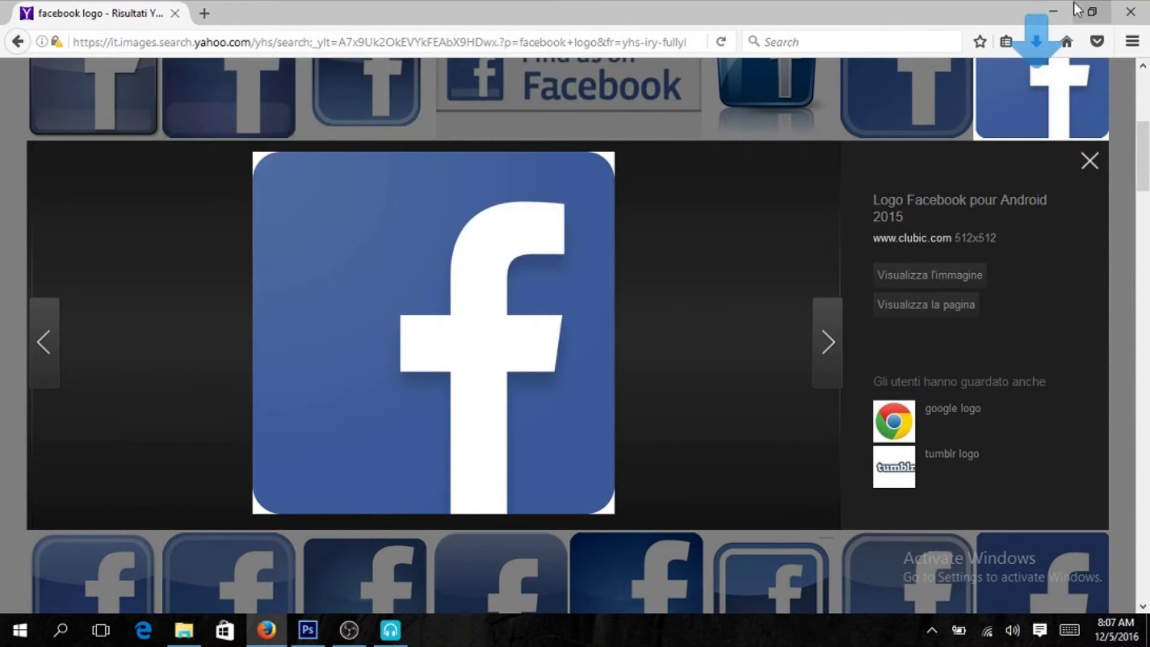
Step: Place the saved Facebook logo into the Photoshop banner
key(alt+Tab)
click(47, 12)
click(65, 228)
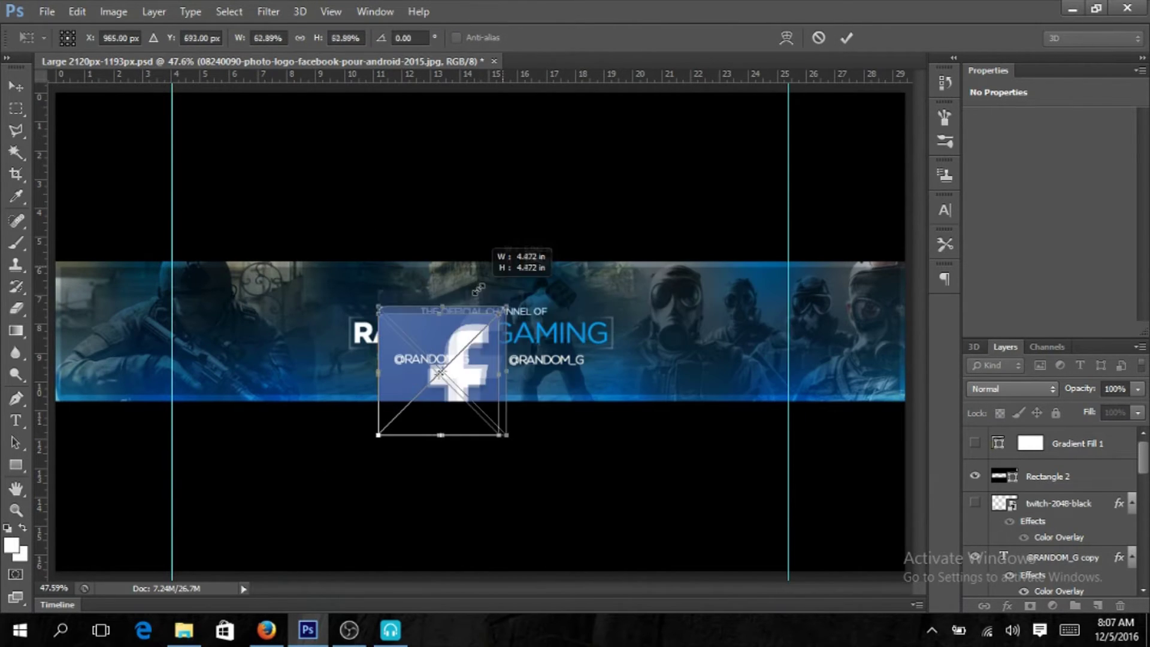
Step: Position the Facebook logo and shrink it to about a quarter size
drag(728, 295, 674, 326)
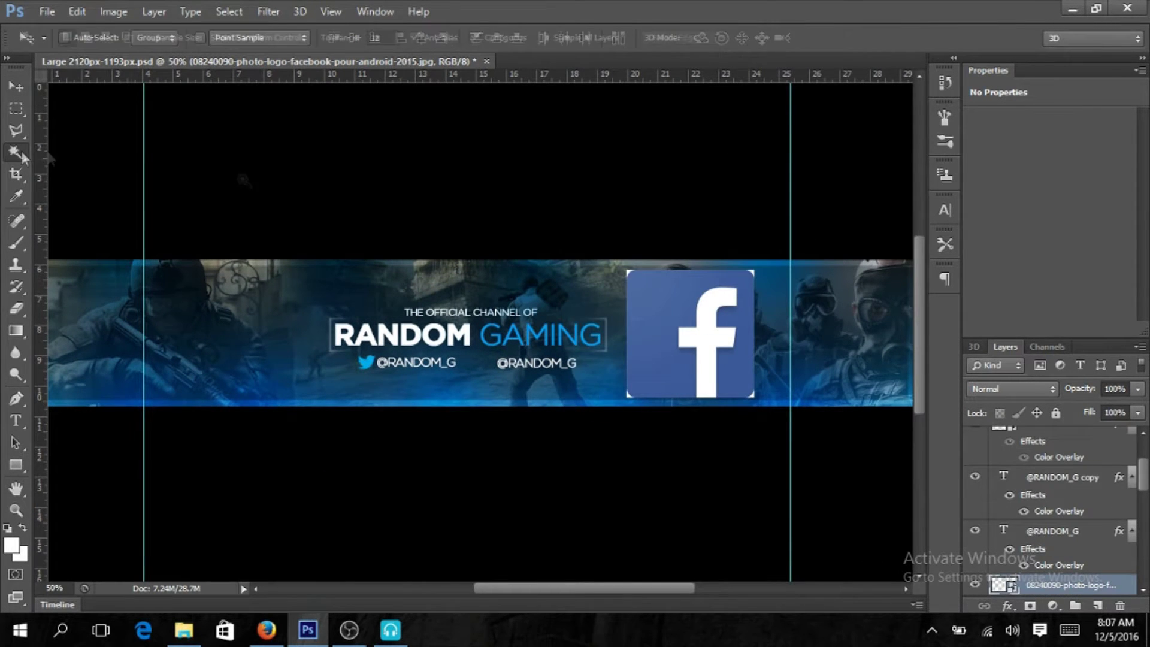
key(w)
right_click(1074, 585)
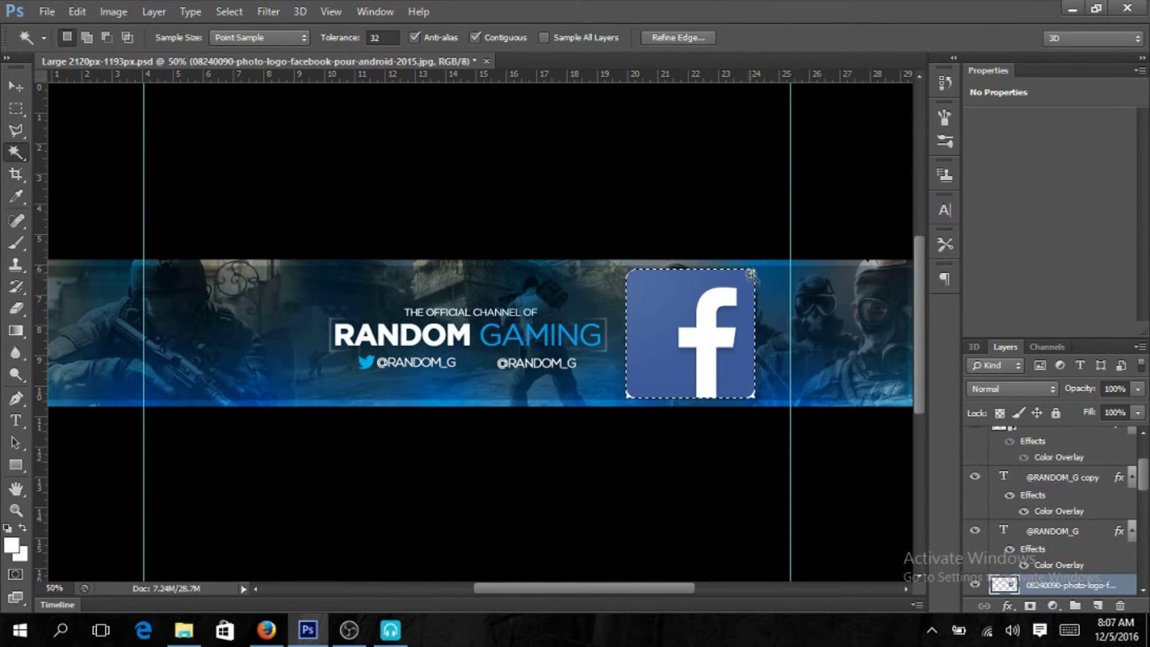
key(ctrl+t)
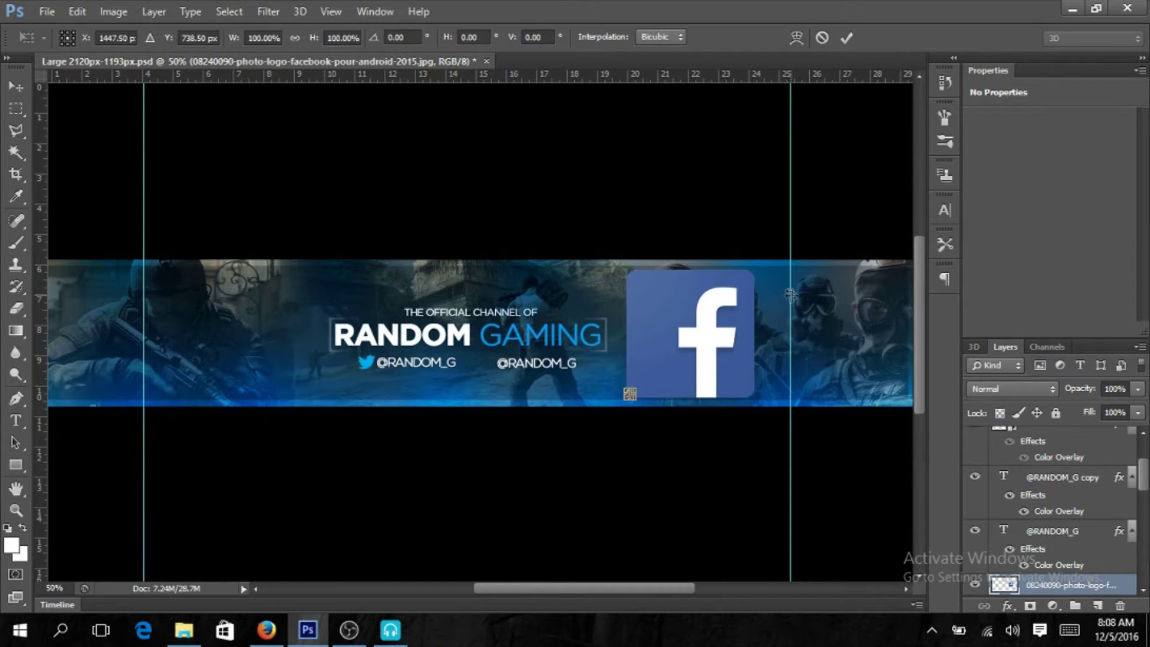
click(823, 37)
key(ctrl+t)
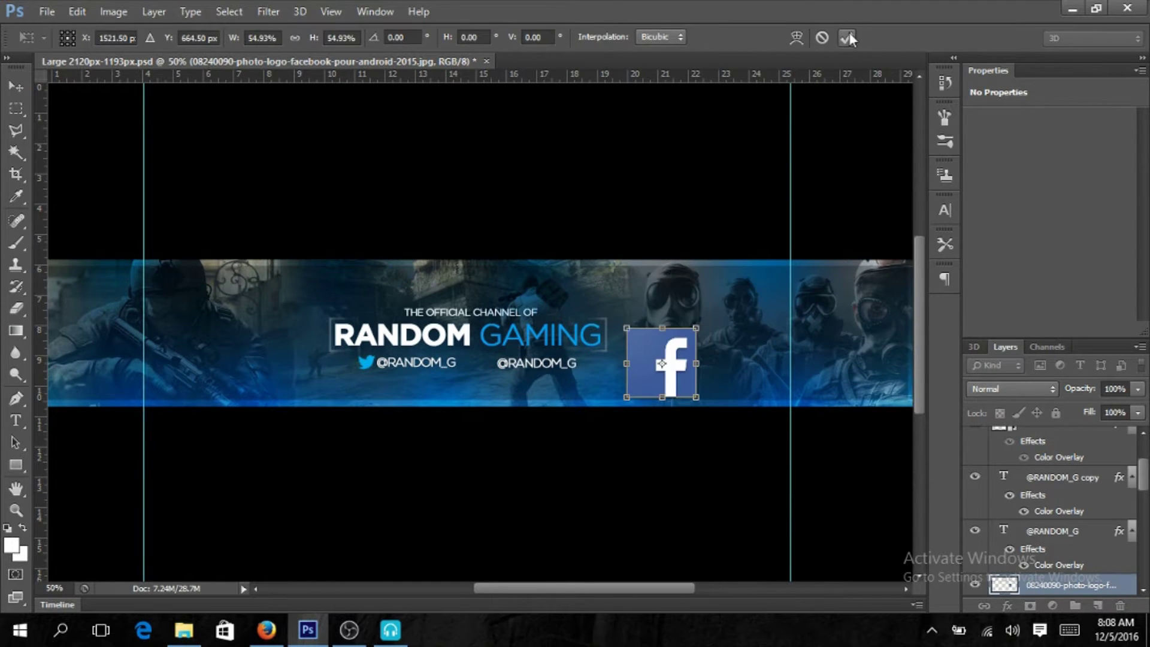
drag(754, 270, 657, 368)
click(847, 39)
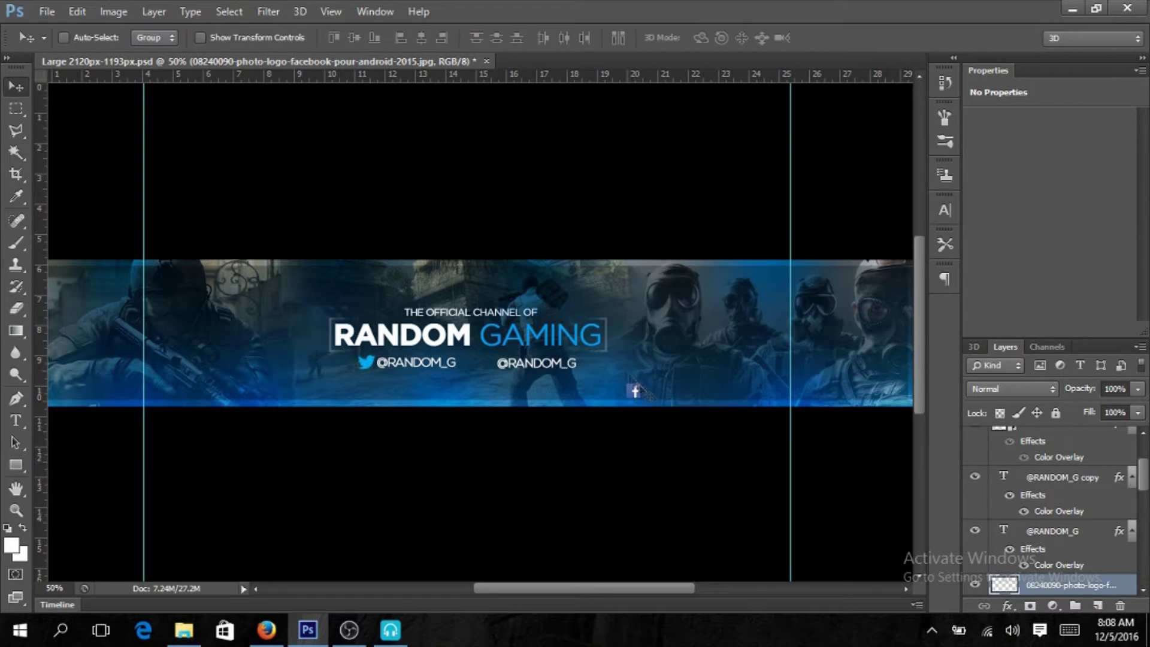
key(ctrl+t)
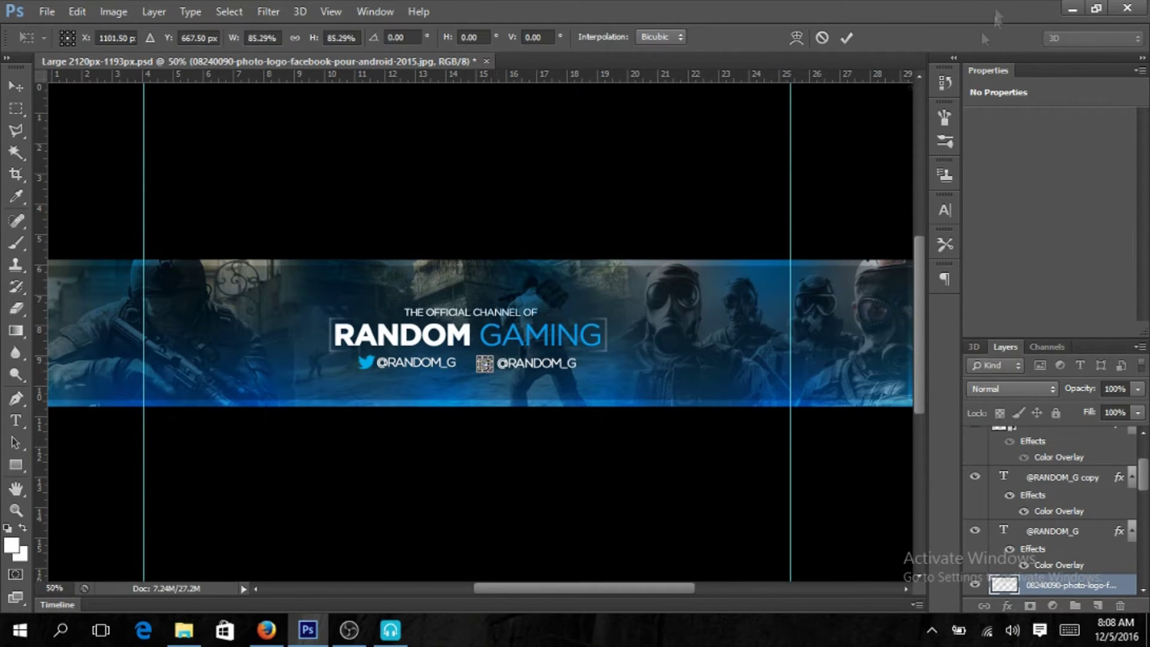
click(847, 37)
key(ctrl+t)
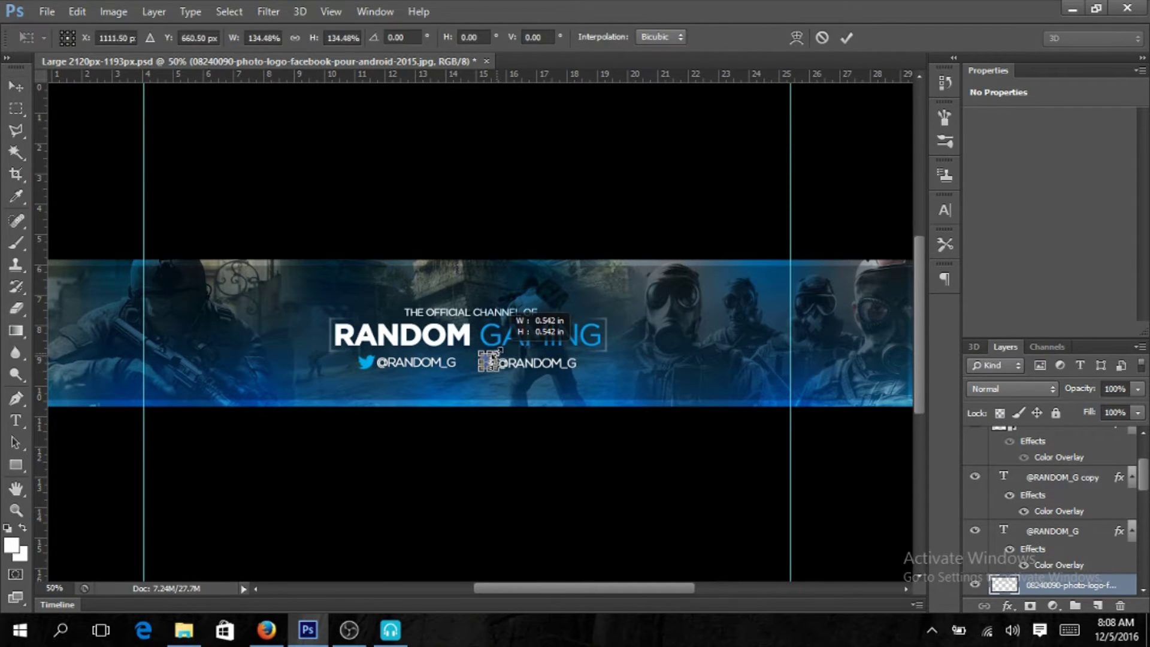
key(Return)
key(ctrl+t)
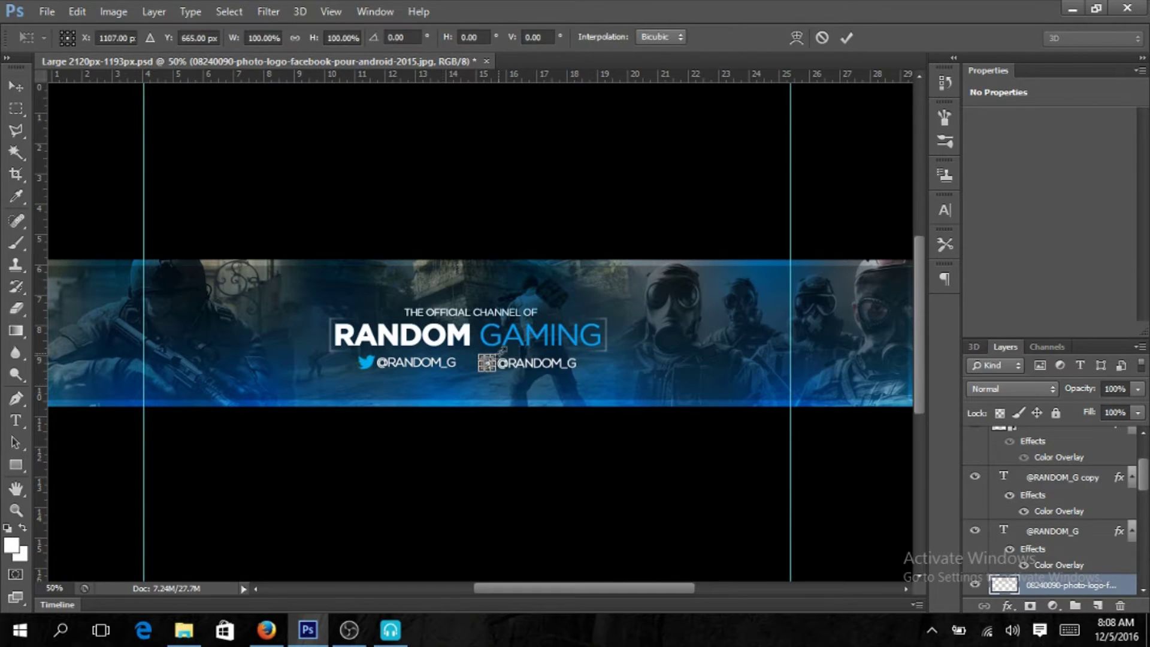
key(Return)
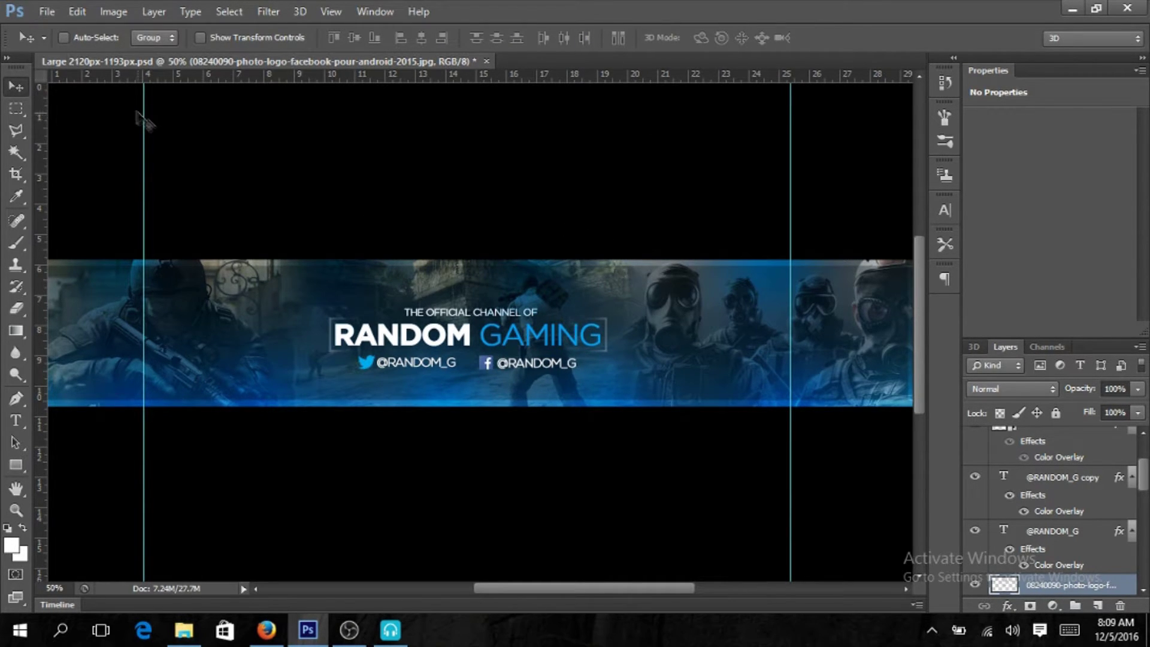
key(t)
click(117, 345)
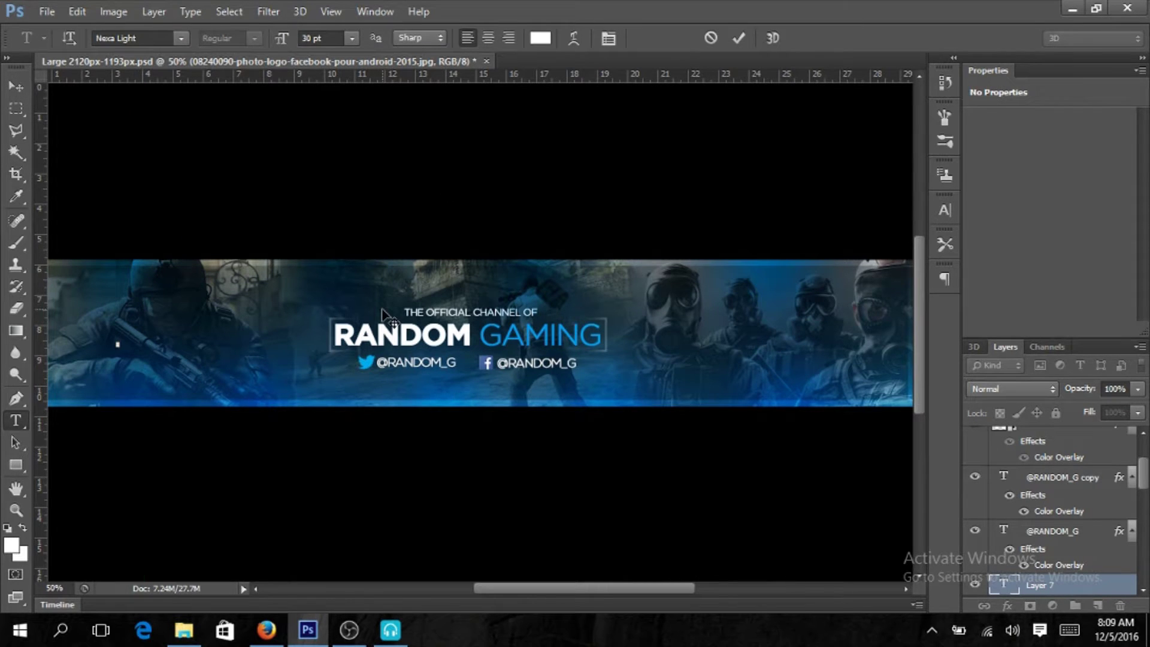
text(subscribe)
Step: Write the SUBSCRIBE text and move it above the channel title
key(BackSpace)
key(BackSpace)
key(BackSpace)
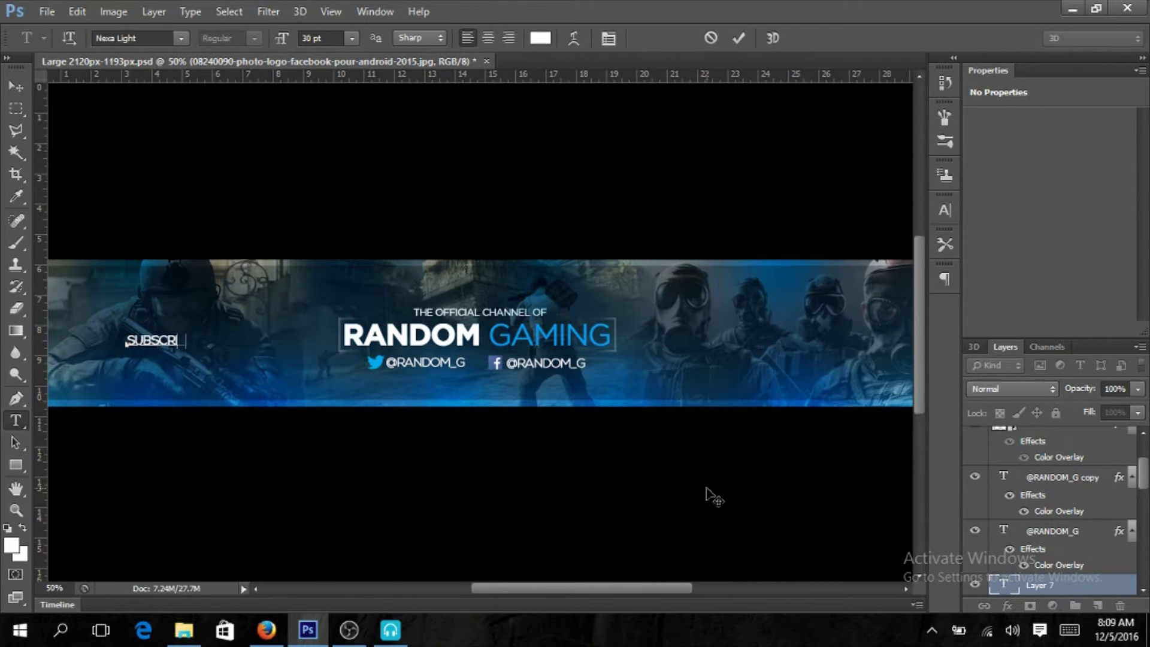
key(ctrl+a)
key(ctrl+t)
click(896, 200)
key(ctrl+Return)
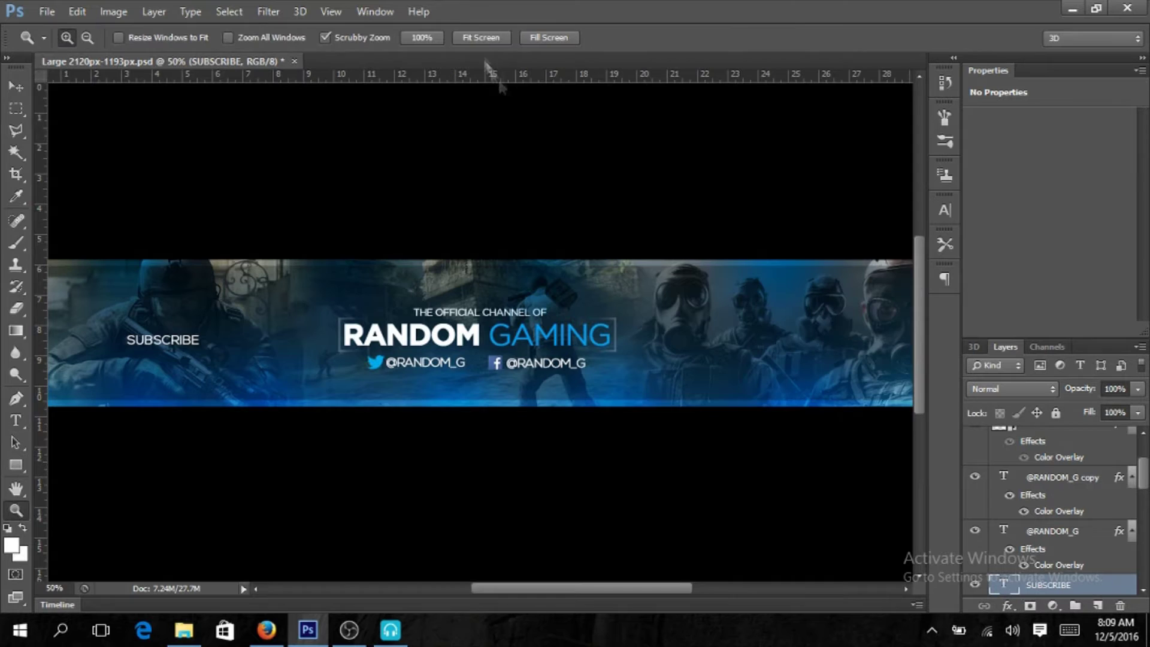
key(ctrl+0)
key(v)
mouse_move(193, 340)
mouse_down()
mouse_move(783, 343)
mouse_move(496, 304)
mouse_up()
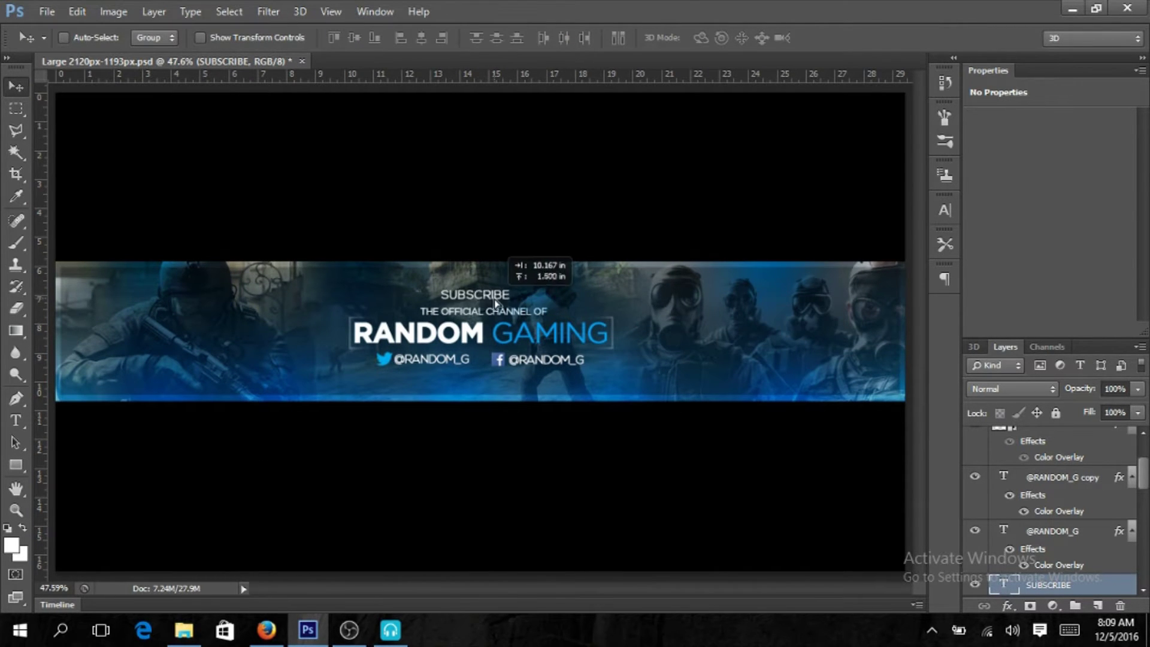
Step: Style the SUBSCRIBE TO text in the True Lies font with tracking 40
key(t)
click(519, 299)
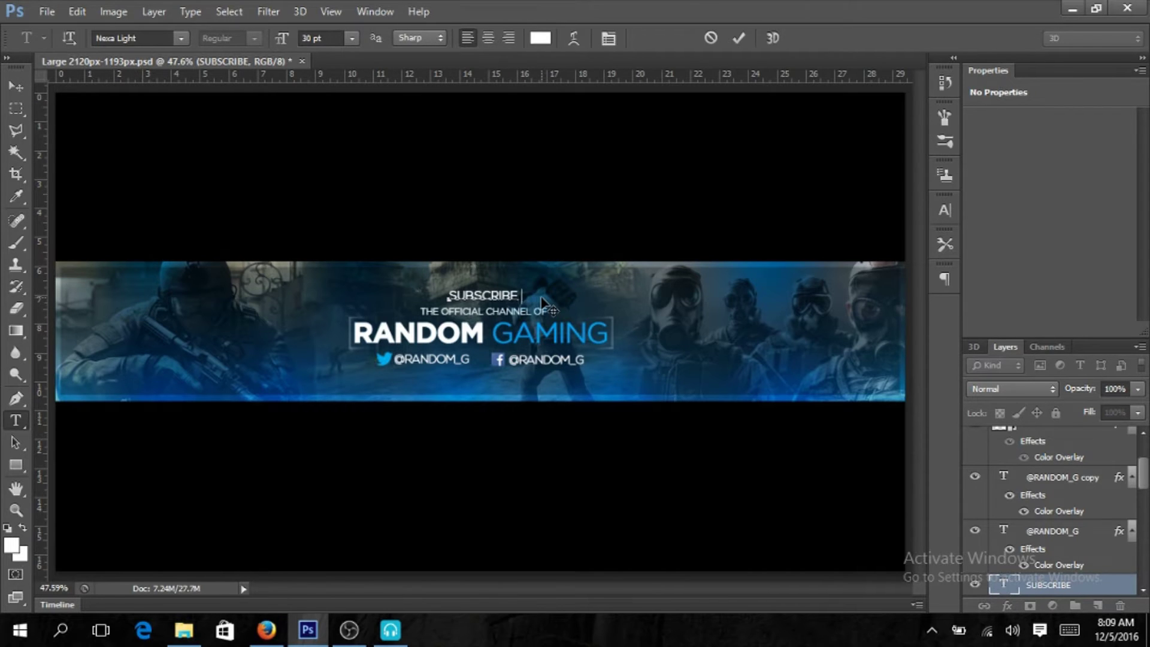
text(TO)
key(ctrl+a)
key(ctrl+t)
key(Return)
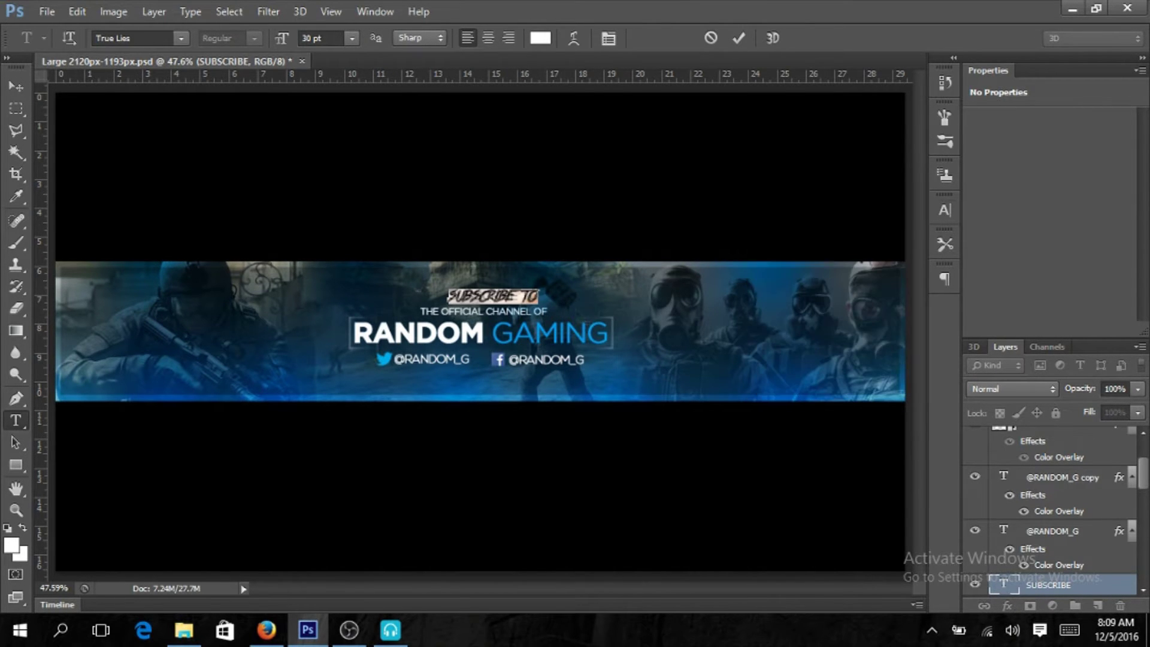
key(ctrl+a)
click(945, 211)
key(Return)
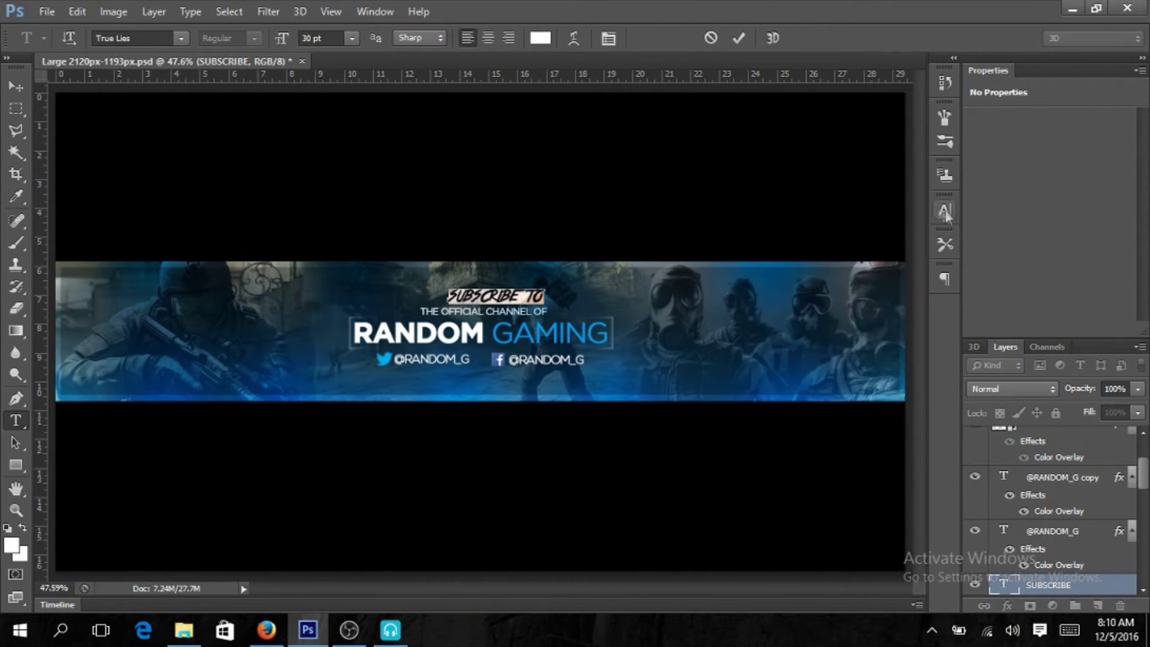
Step: Scale SUBSCRIBE TO down to about 70% and move it above the title
key(v)
key(ctrl+1)
mouse_move(543, 299)
mouse_down()
mouse_move(557, 264)
mouse_move(548, 298)
mouse_move(494, 307)
mouse_up()
key(ctrl+t)
click(847, 38)
key(ctrl+t)
key(Return)
click(976, 584)
click(975, 585)
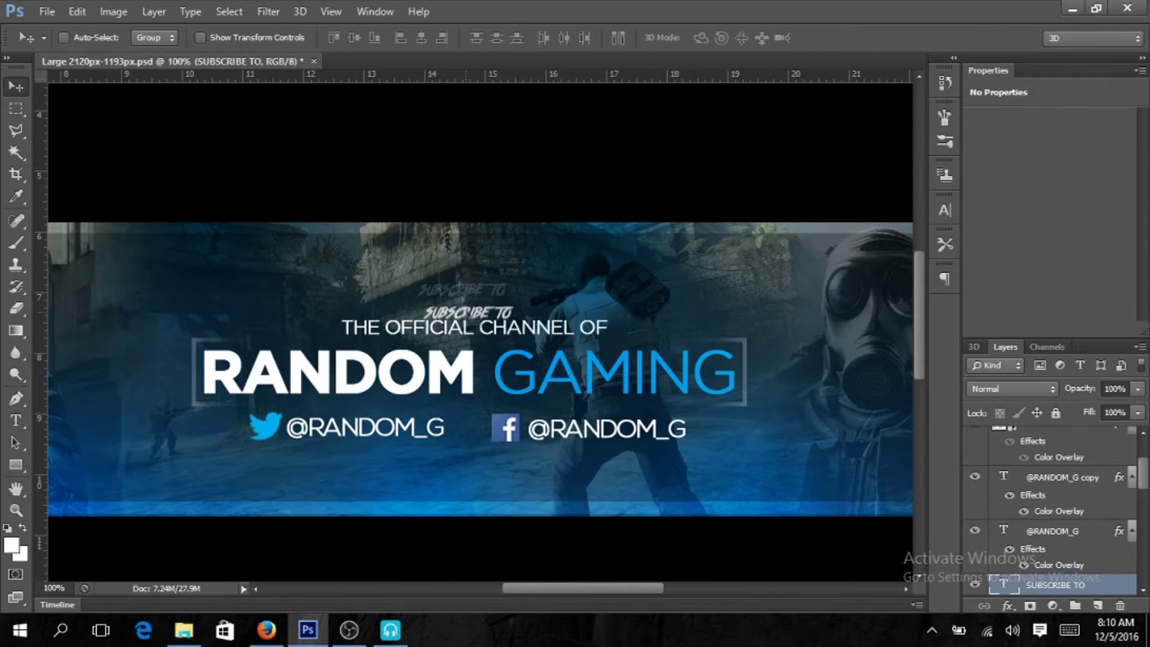
drag(467, 312, 467, 239)
Step: Change the SUBSCRIBE text font to Nexa Light
key(t)
triple_click(509, 237)
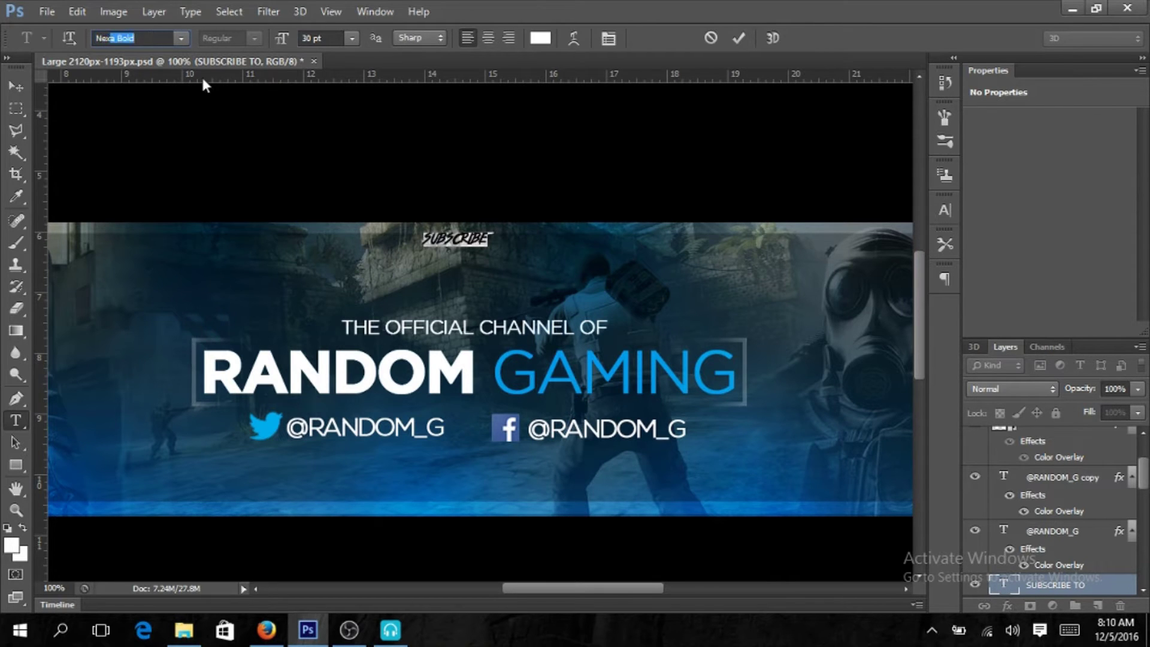
click(181, 38)
click(242, 123)
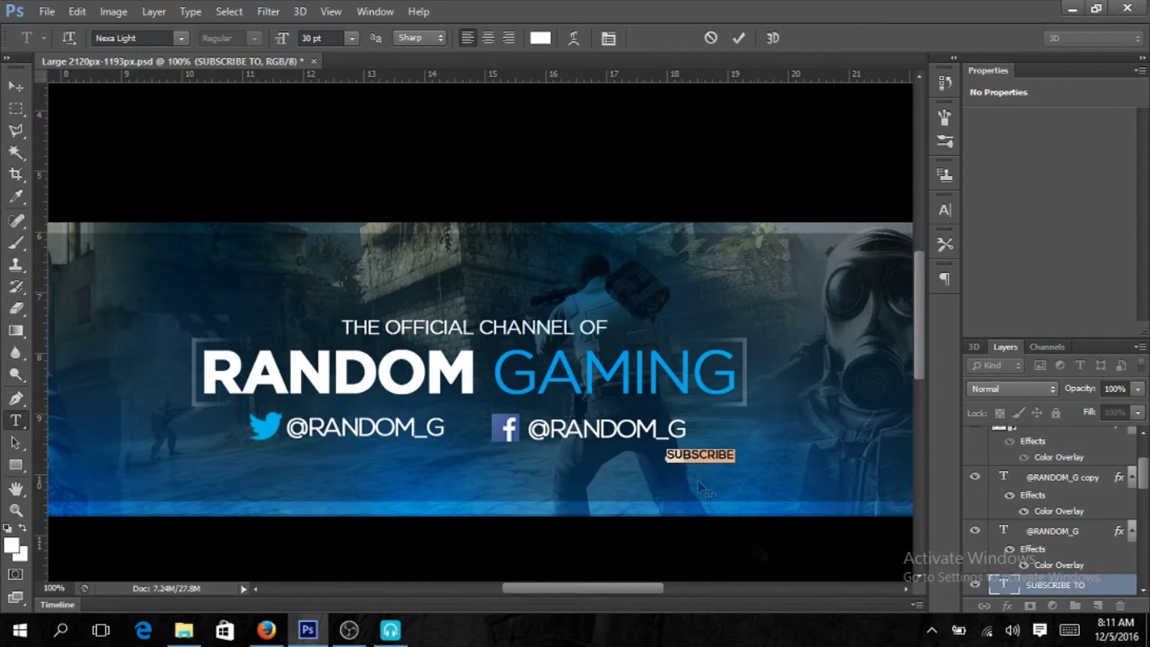
click(16, 510)
Step: Enlarge the SUBSCRIBE text across the banner's left side
click(482, 38)
key(v)
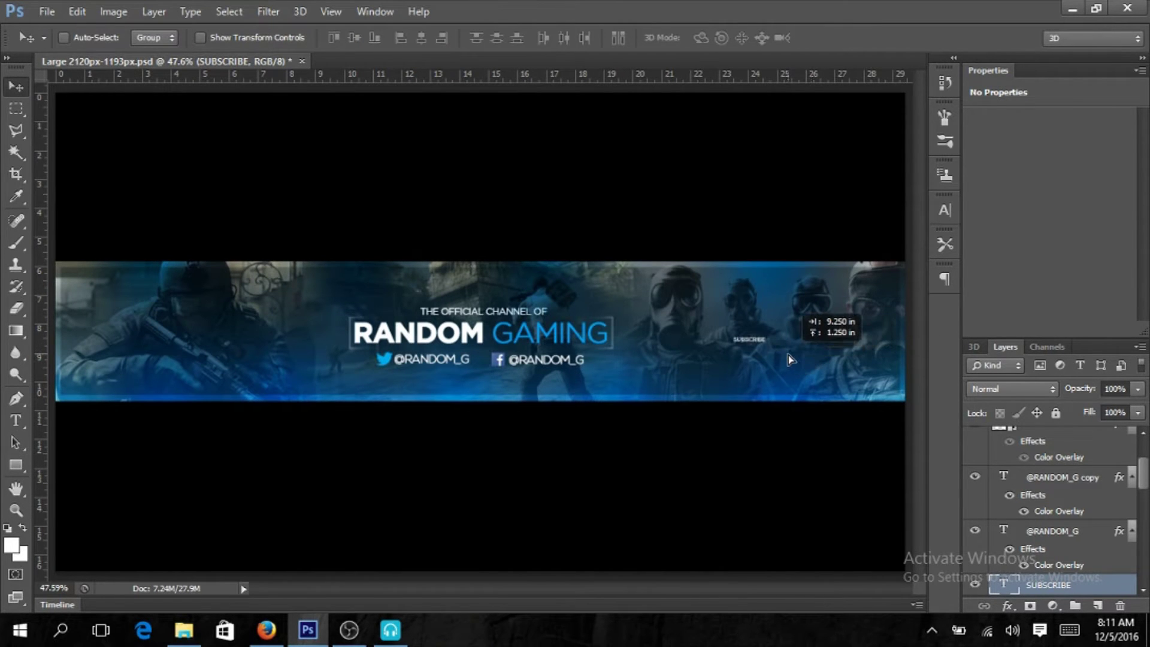
key(ctrl+t)
mouse_move(769, 334)
mouse_down()
mouse_move(833, 322)
mouse_move(790, 337)
mouse_move(211, 336)
mouse_up()
key(Return)
key(ctrl+t)
click(847, 38)
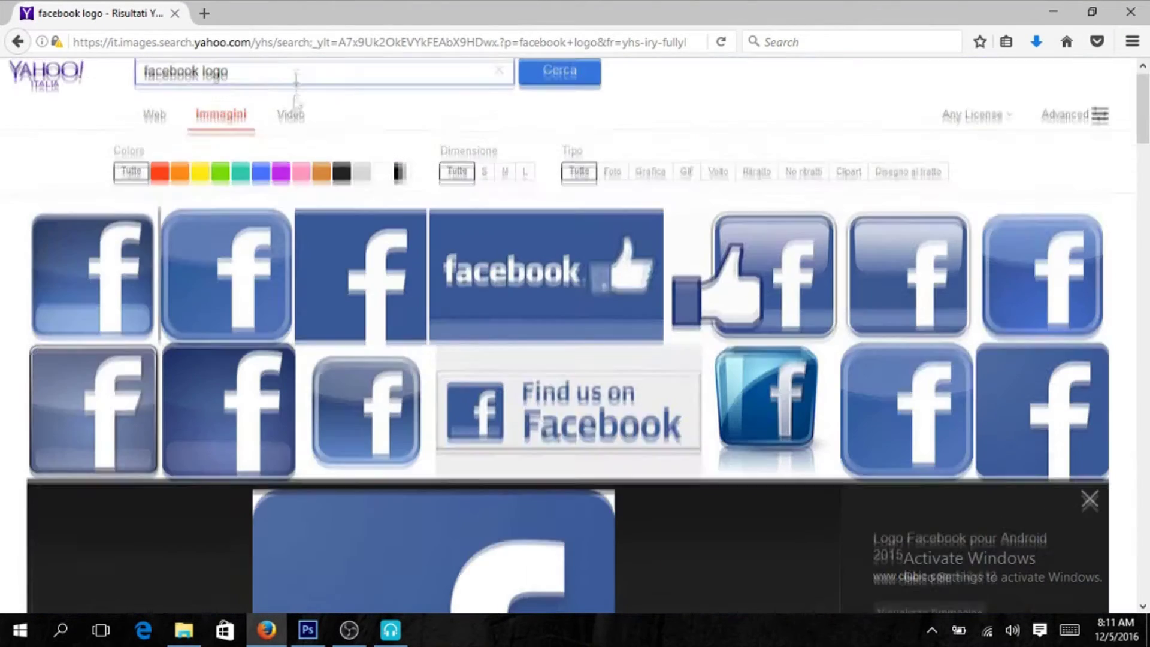
Step: Search images for 'YOUTUBE logo' and preview the red YouTube play logo
drag(207, 84, 81, 102)
text(YOUTUBE logo)
key(Return)
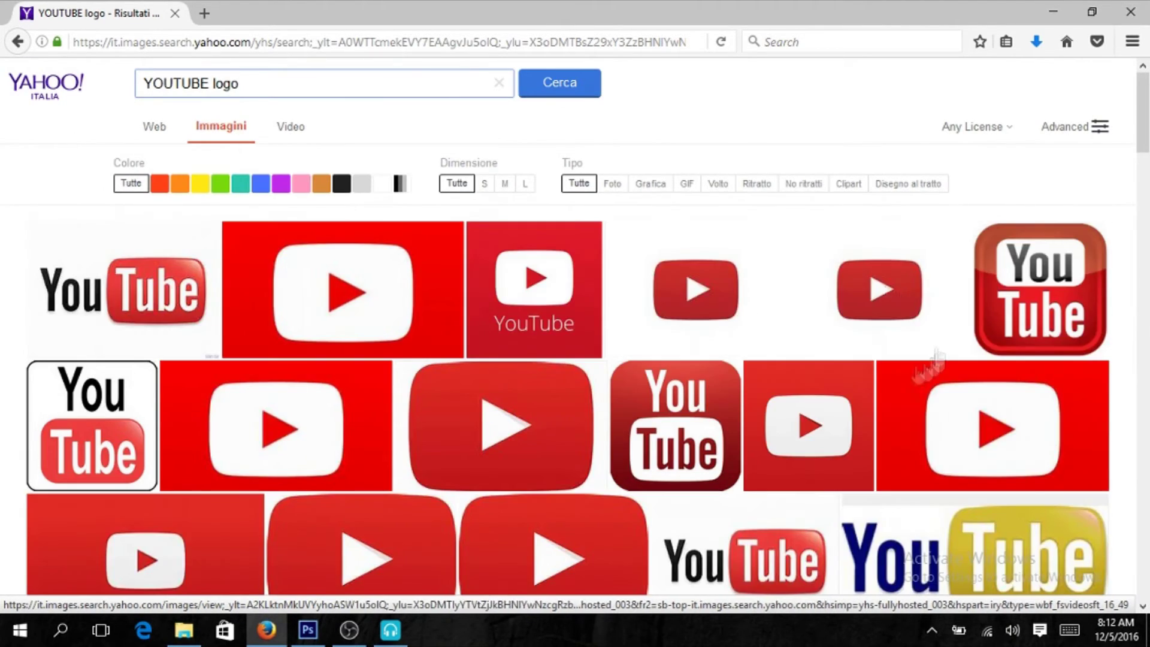
scroll(316, 338, down, 2)
click(316, 337)
click(308, 630)
right_click(1053, 531)
click(821, 70)
key(Return)
drag(611, 397, 687, 391)
drag(679, 332, 796, 331)
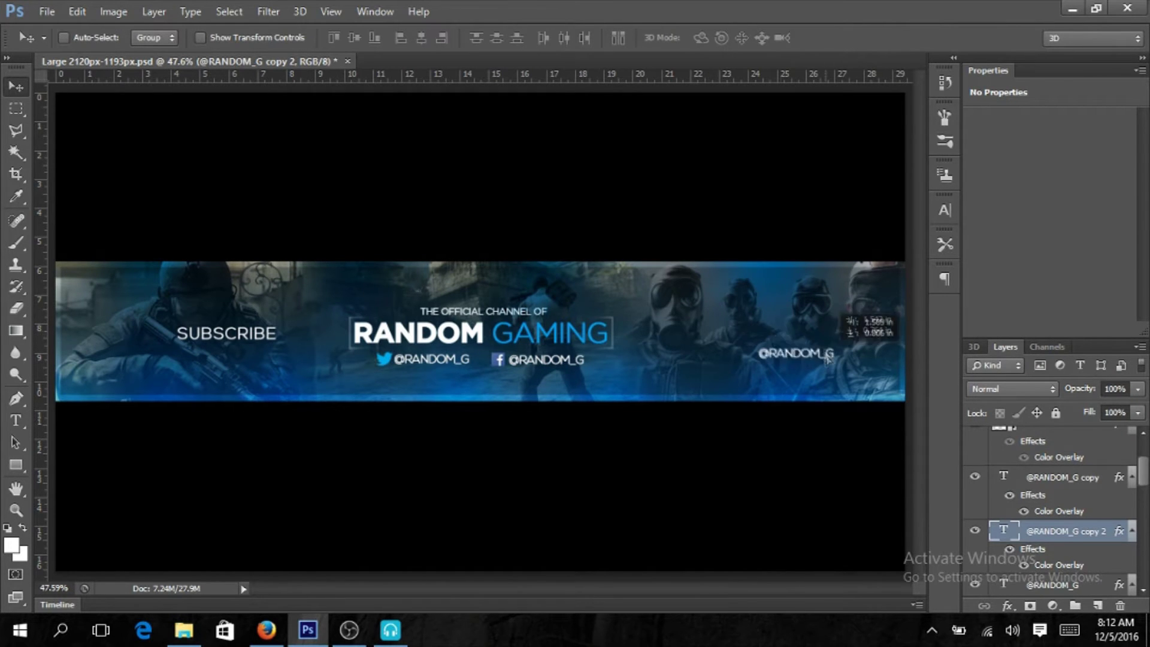
ctrl+click(563, 409)
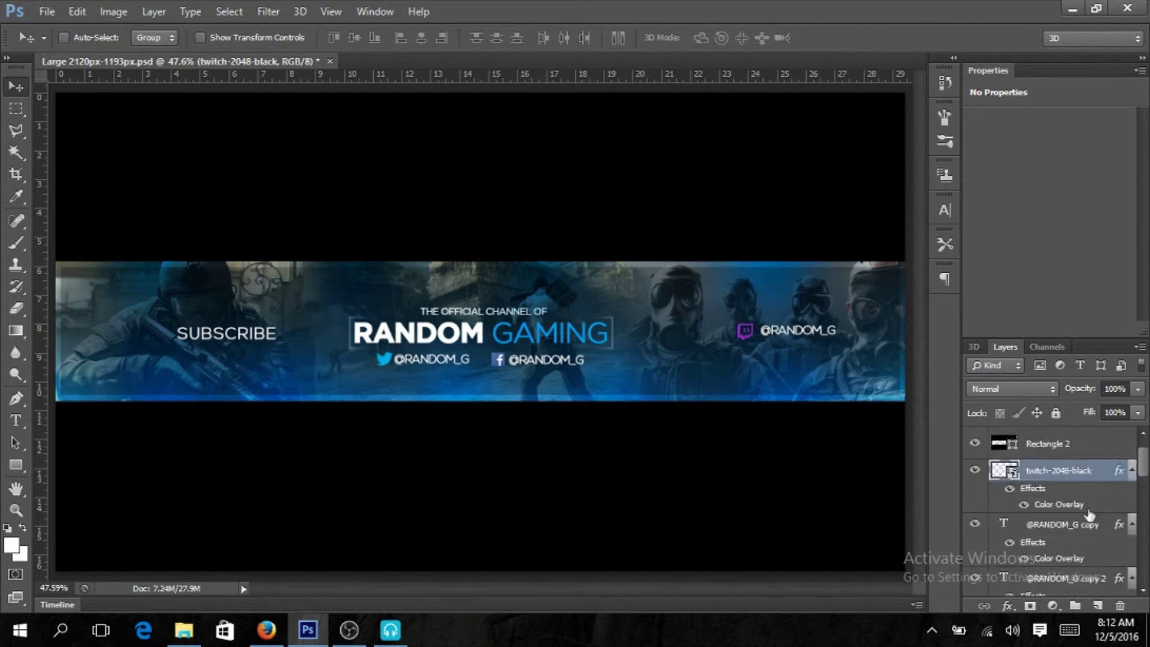
scroll(1031, 491, down, 1)
scroll(1088, 515, down, 2)
click(1089, 516)
drag(800, 332, 768, 337)
Step: Place the red YouTube icon, scaled down, just left of SUBSCRIBE
ctrl+click(246, 340)
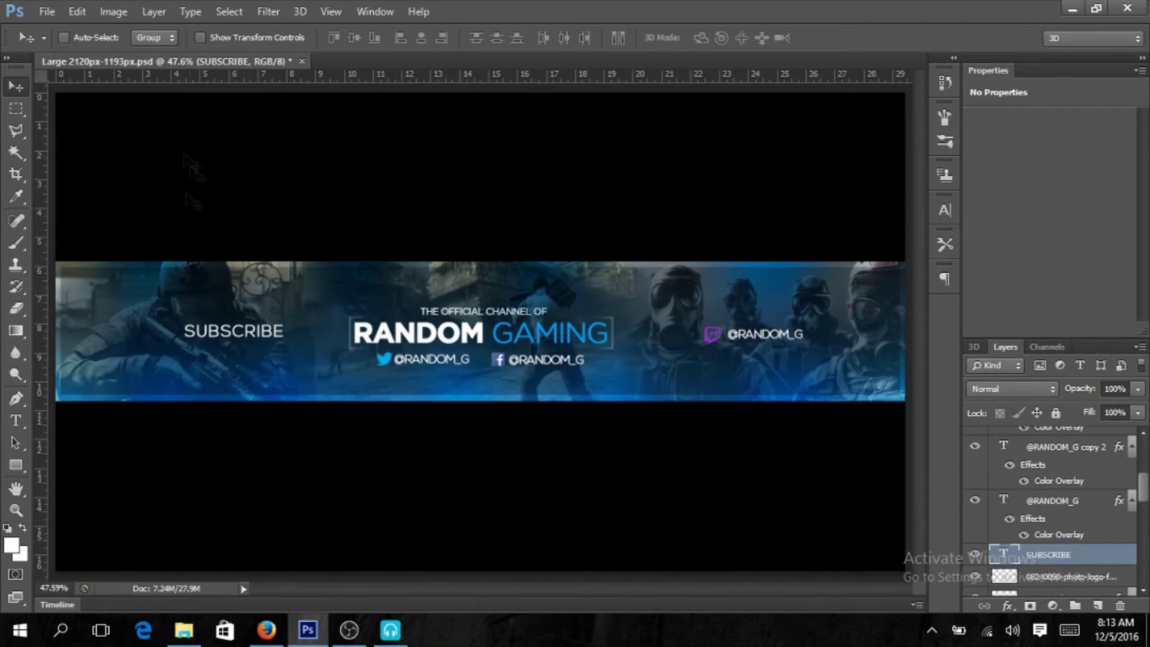
click(47, 11)
click(65, 285)
double_click(539, 273)
drag(689, 188, 313, 413)
drag(301, 459, 177, 337)
key(Return)
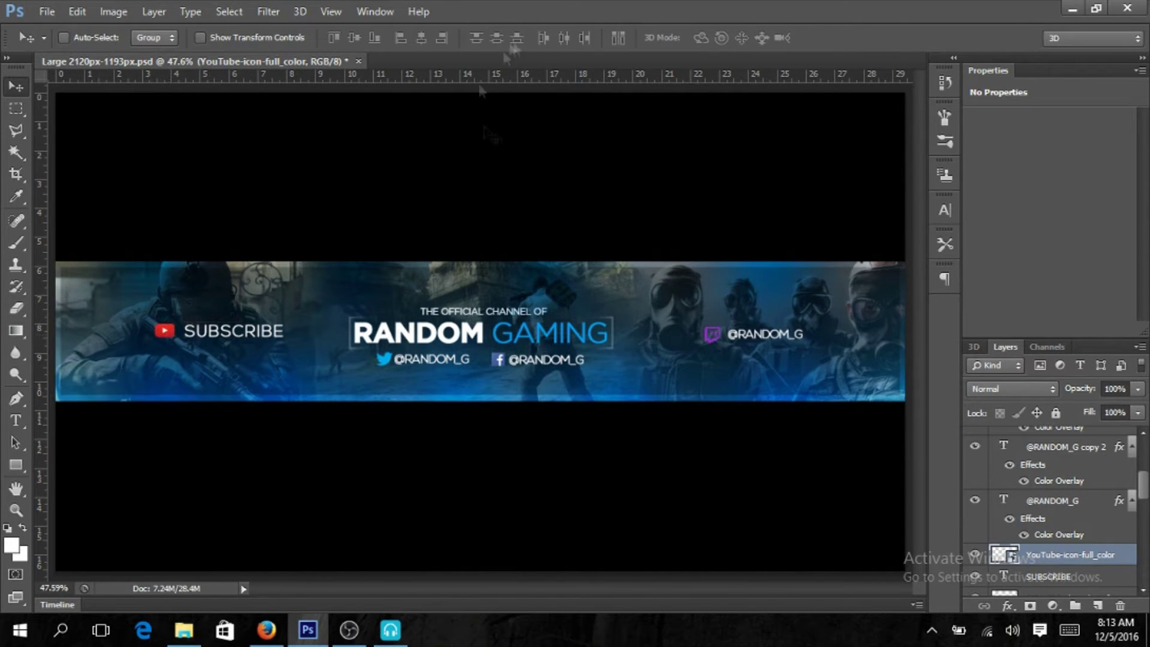
key(z)
drag(174, 340, 252, 340)
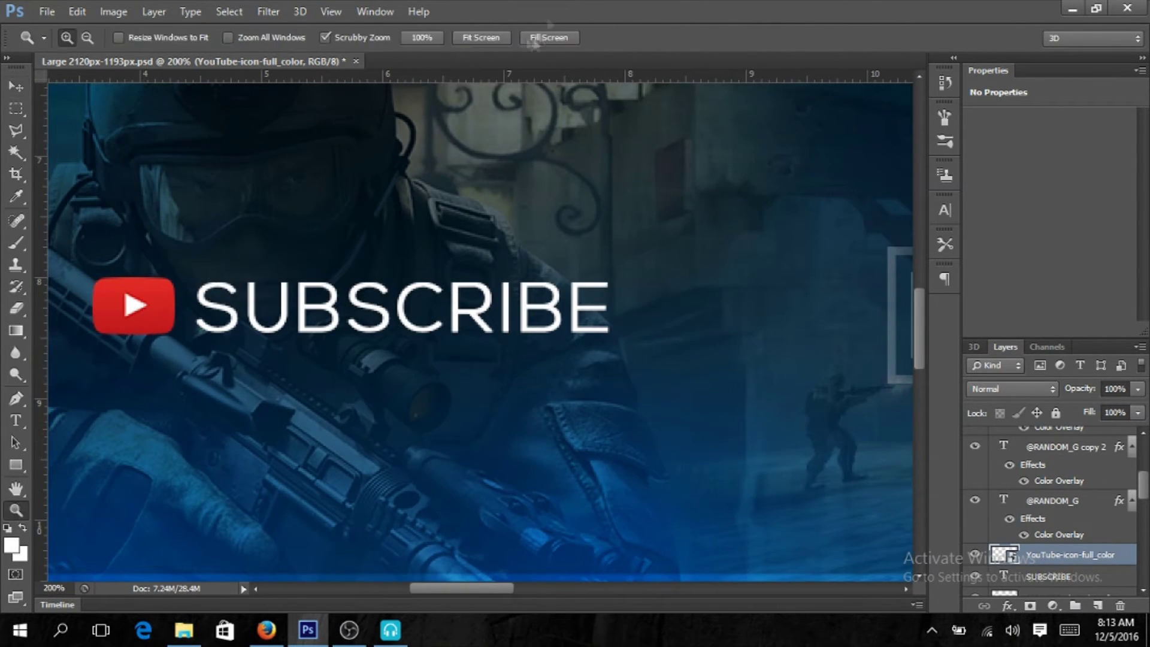
key(ctrl+0)
key(alt+bracketright)
key(alt+bracketright)
click(8, 88)
drag(772, 345, 758, 344)
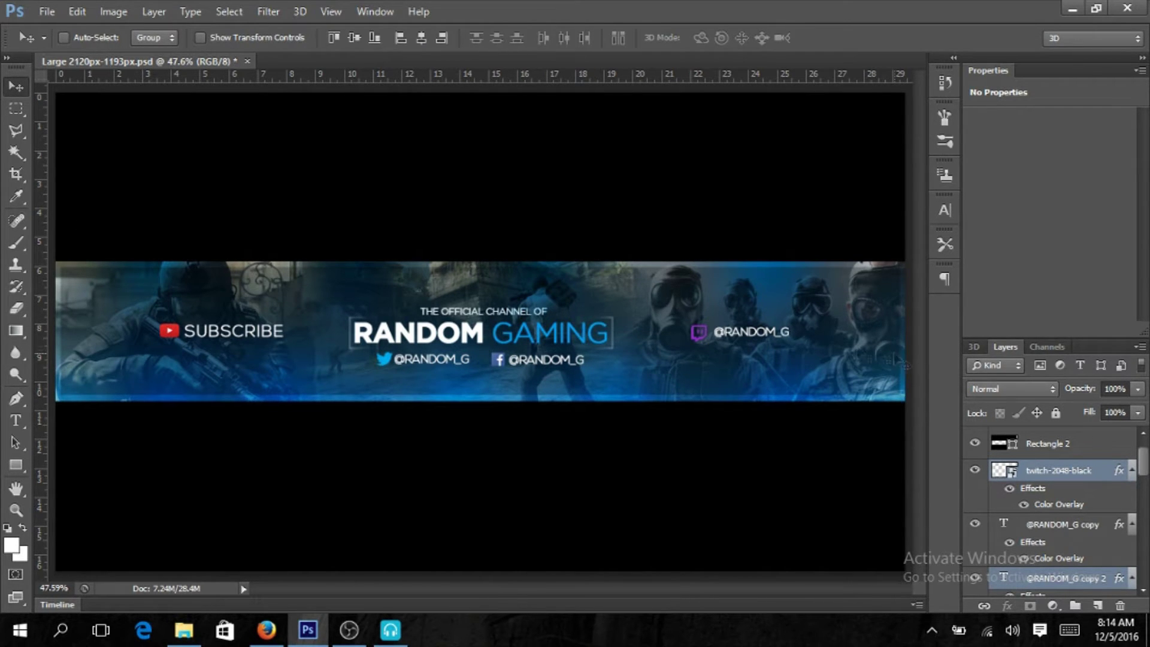
Step: Create a 1000×1000 px document and set the text colour to black
click(47, 11)
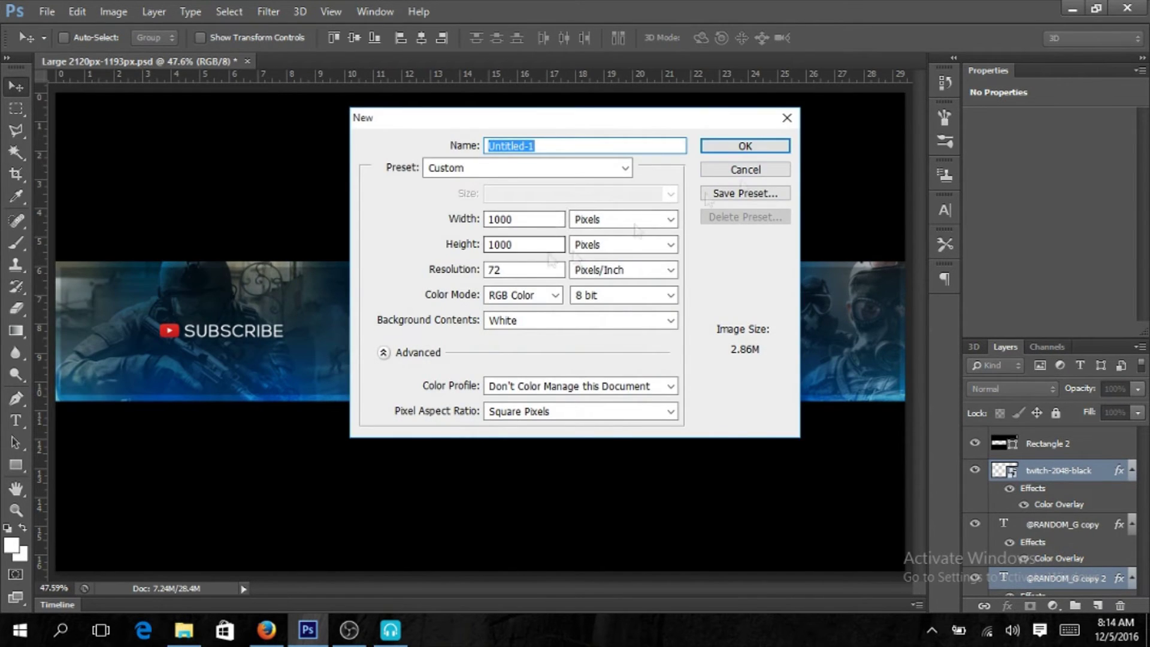
click(745, 146)
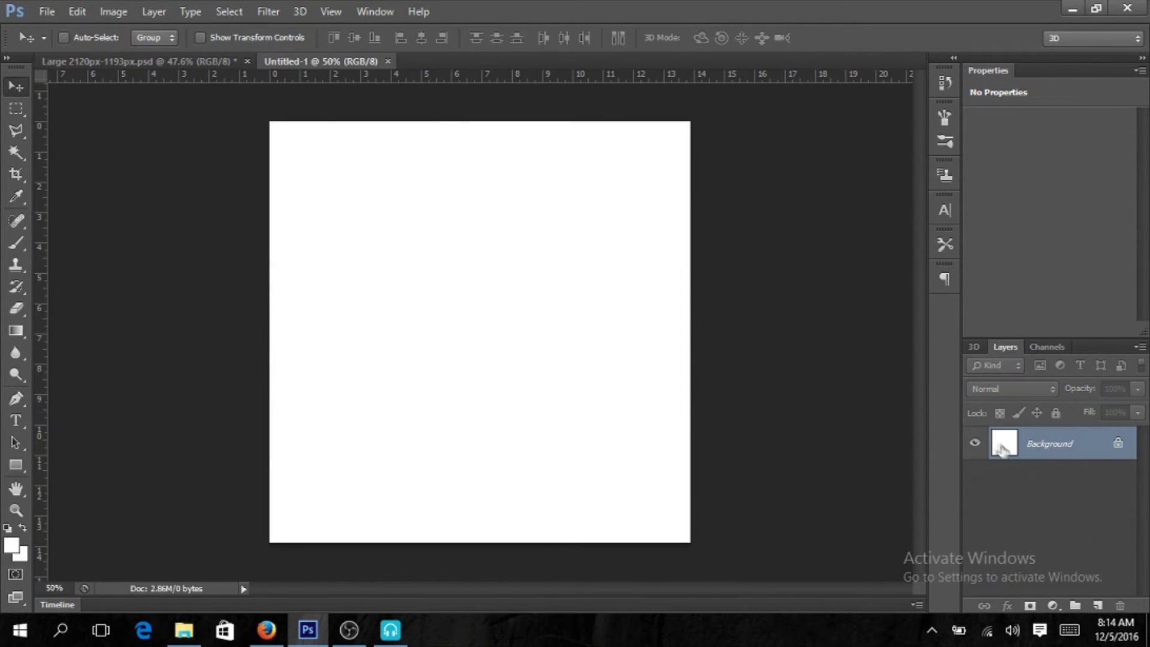
key(t)
click(386, 380)
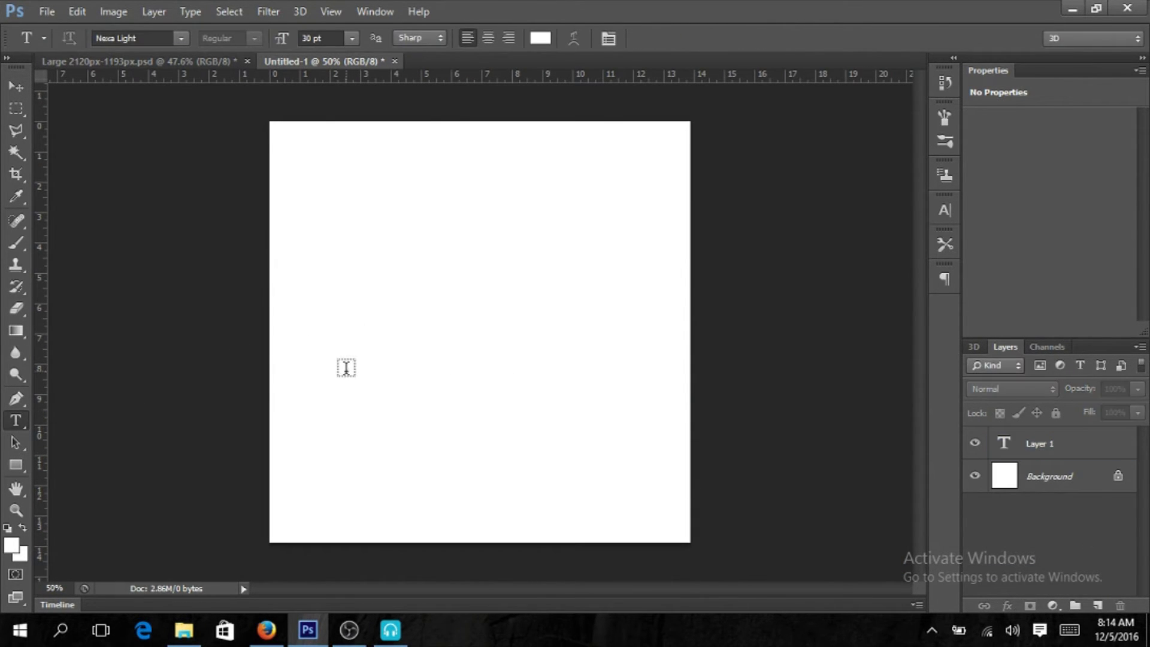
click(349, 368)
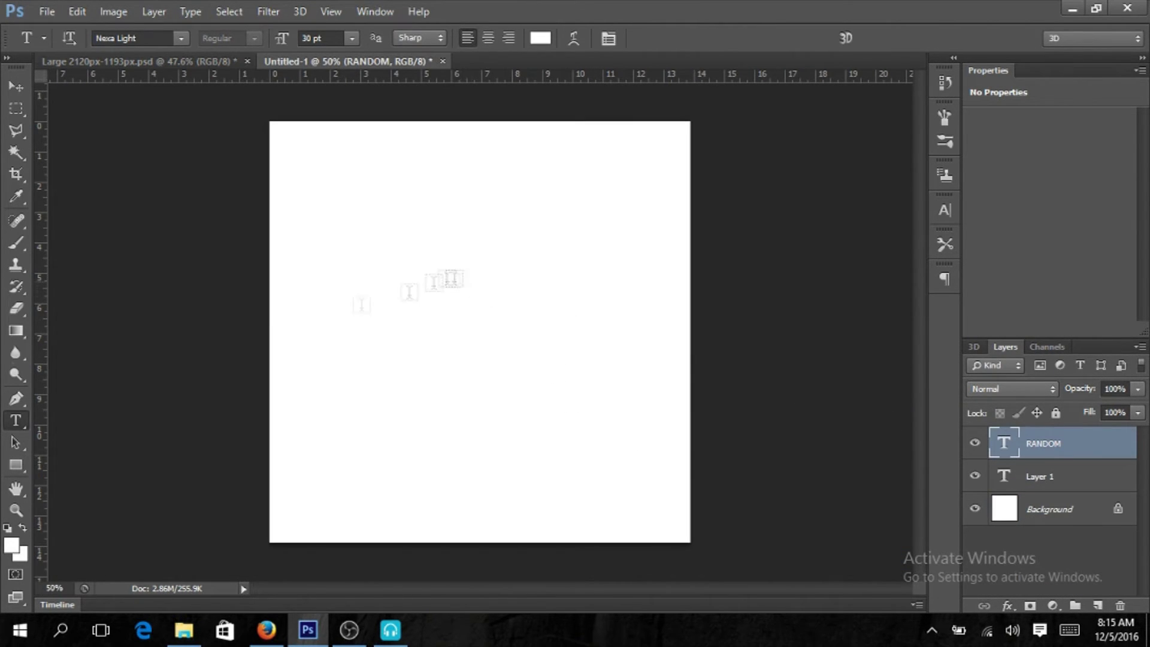
text(RANDOM)
click(541, 38)
drag(654, 331, 635, 423)
key(Return)
Step: Convert the background to Layer 0 and set RANDOM in Gotham Bold
double_click(1110, 515)
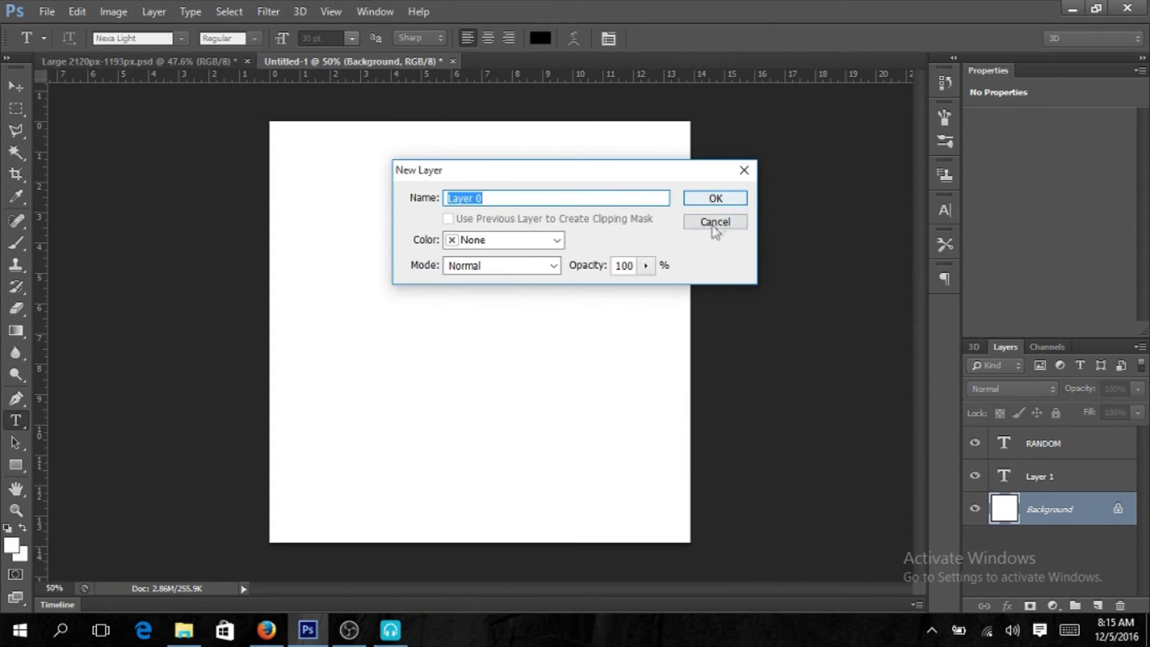
key(Return)
click(512, 270)
double_click(512, 270)
key(ctrl+t)
click(839, 218)
click(821, 272)
Step: Resize RANDOM to 218 pt and move it higher on the canvas
double_click(790, 244)
text(230)
key(Return)
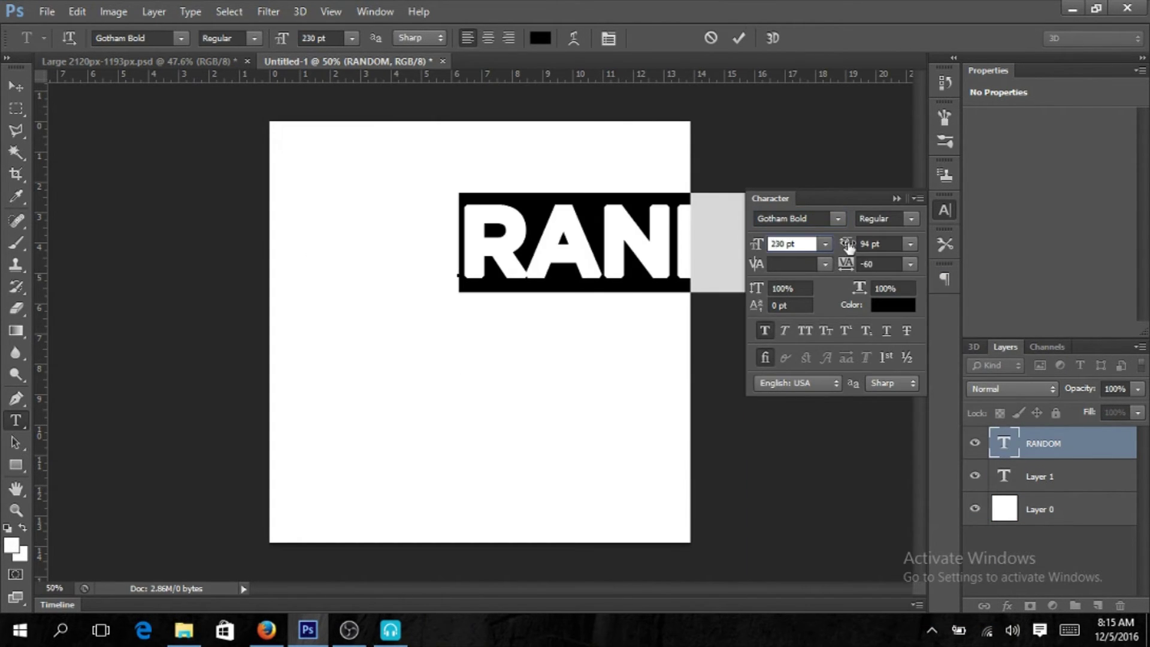
text(218)
key(Return)
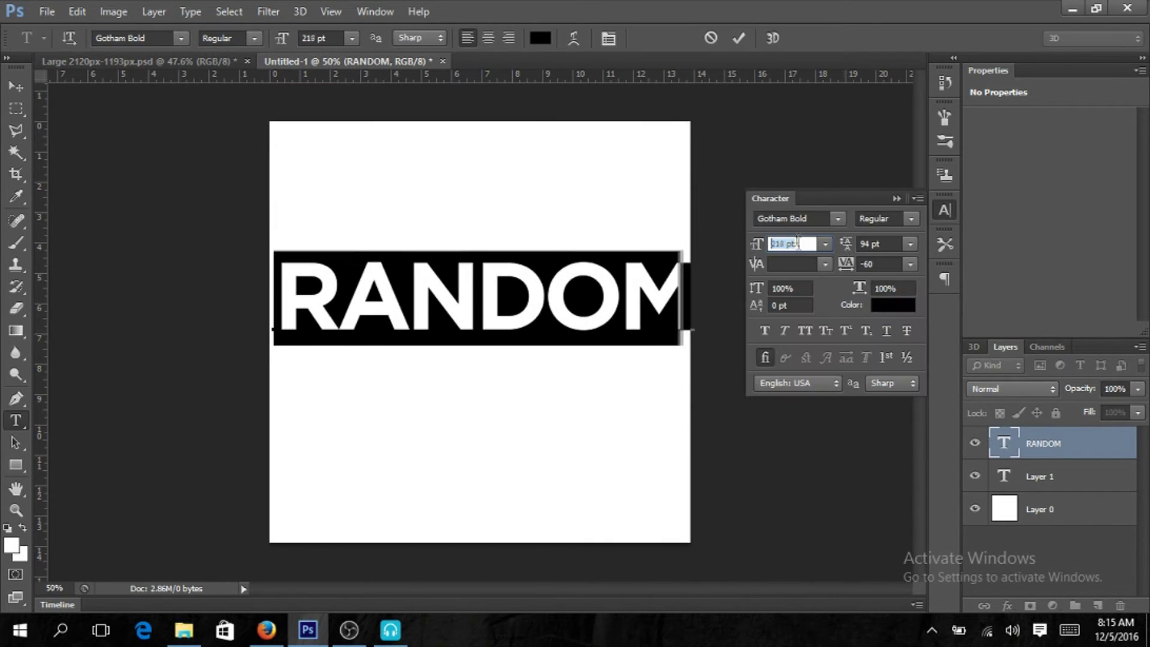
drag(797, 373, 810, 337)
key(ctrl+Return)
Step: Add GAMING under RANDOM in Gotham Light at 234 pt
click(367, 422)
text(GAMING)
drag(795, 486, 734, 442)
key(ctrl+a)
click(180, 37)
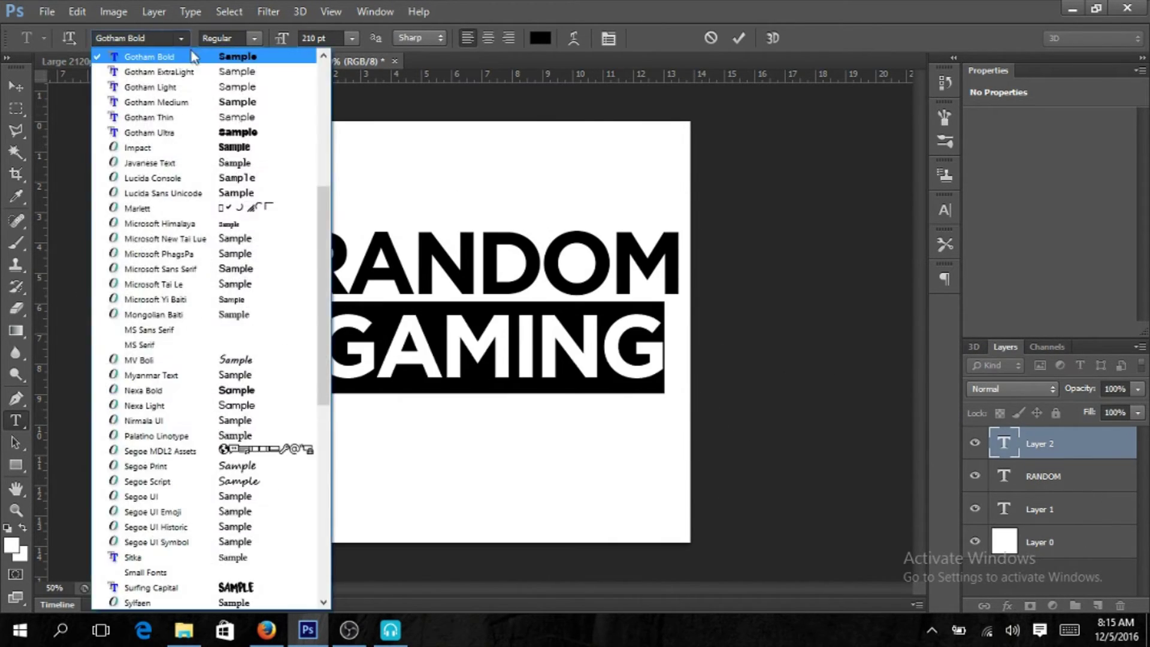
click(150, 116)
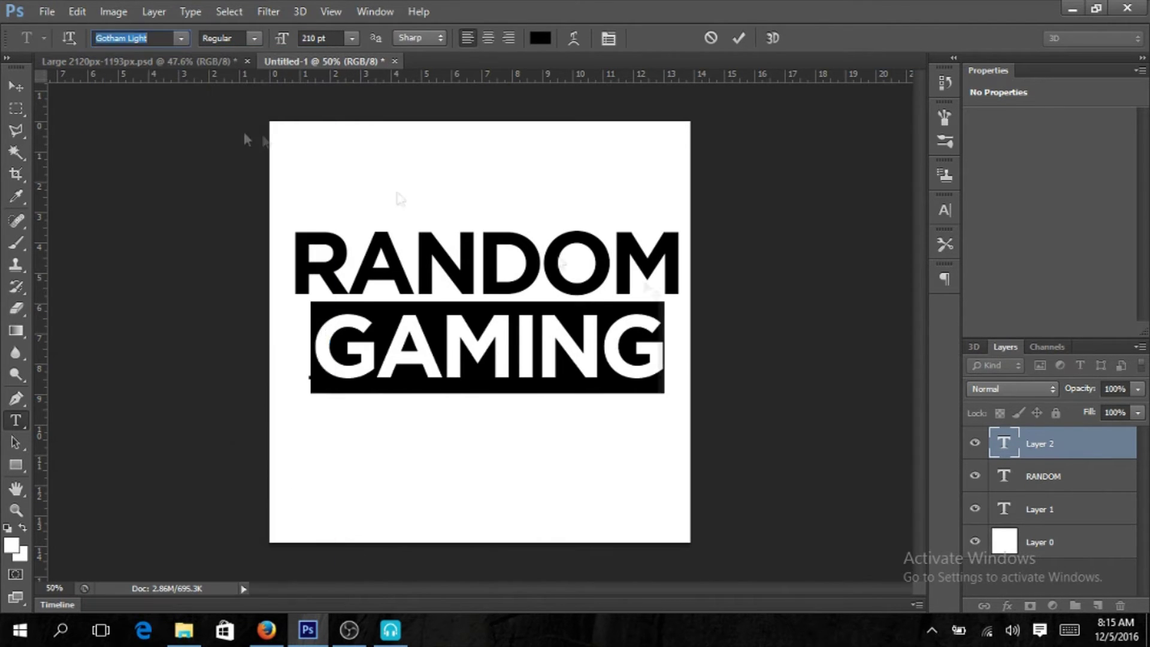
click(946, 209)
drag(754, 234, 779, 243)
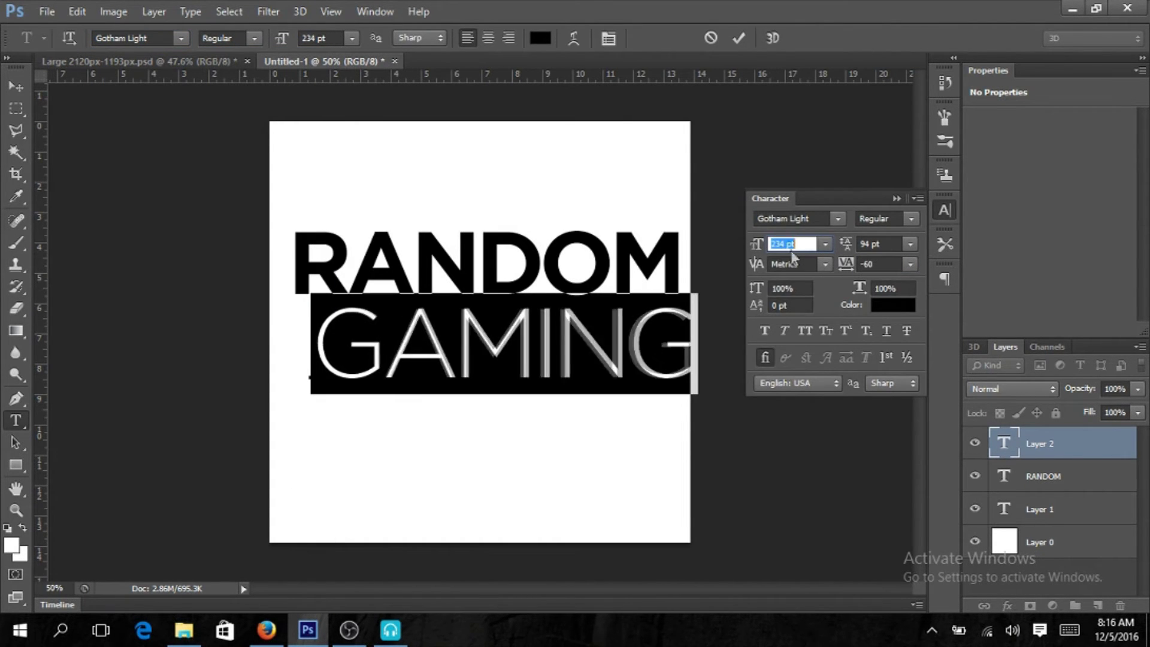
click(739, 38)
Step: Move RANDOM and GAMING together toward the canvas centre
key(v)
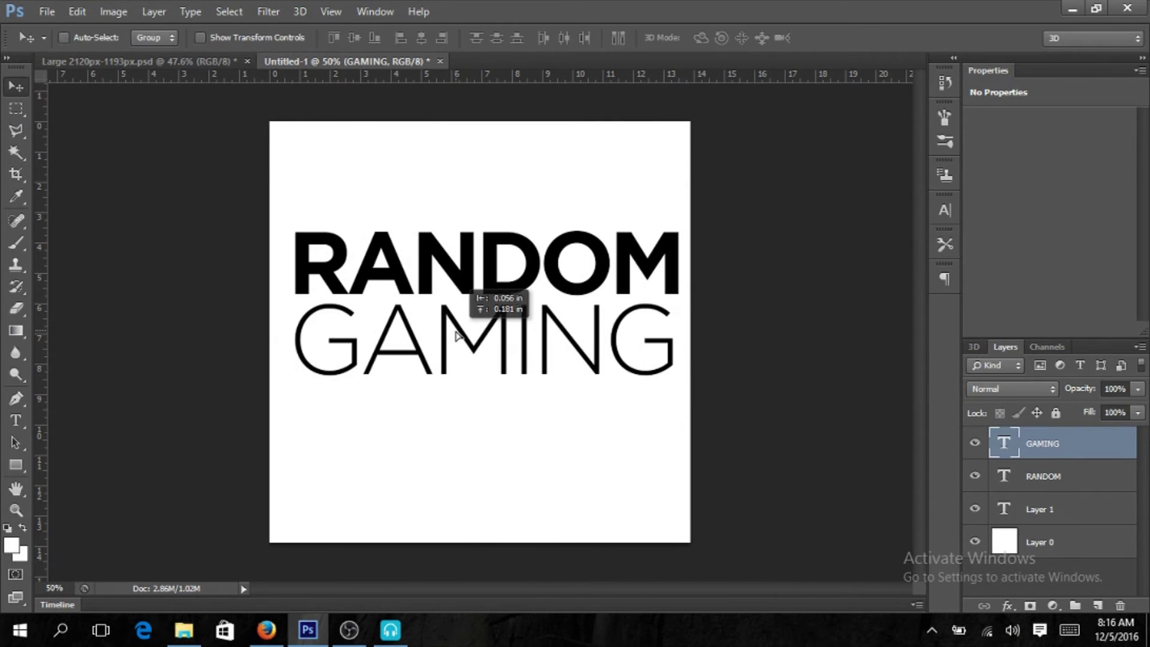
ctrl+shift+click(574, 312)
drag(574, 335, 572, 377)
click(138, 61)
click(324, 61)
click(138, 61)
click(347, 62)
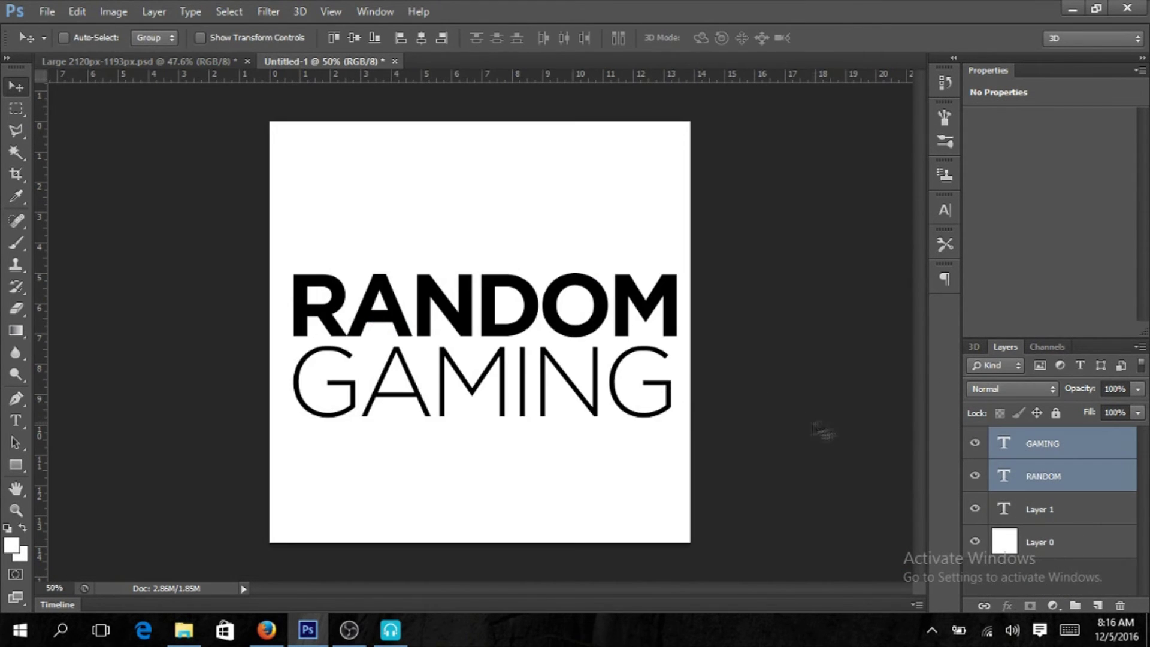
Step: Try tilting both words with Free Transform, then undo the trial rotation
key(ctrl+t)
drag(698, 264, 688, 218)
key(Return)
key(ctrl+z)
click(77, 11)
Step: Rotate RANDOM and GAMING slightly counterclockwise and move them lower
click(397, 345)
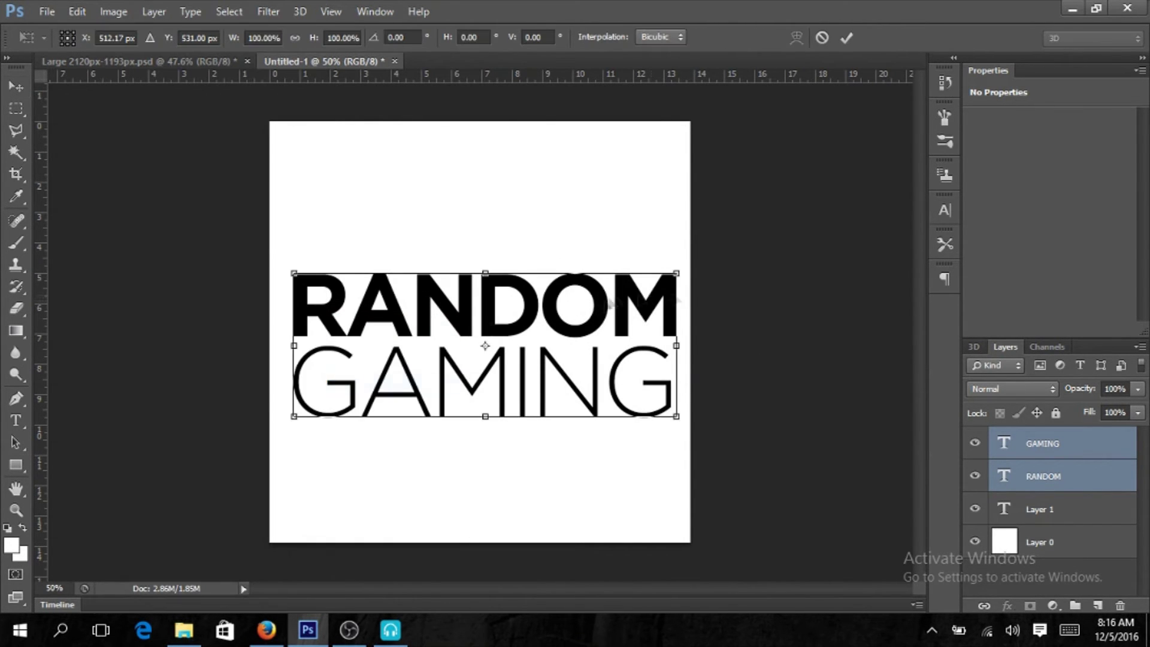
drag(684, 296, 693, 226)
click(847, 37)
drag(532, 312, 526, 318)
Step: Give RANDOM a white (#ffffff) Color Overlay layer style
key(alt+[)
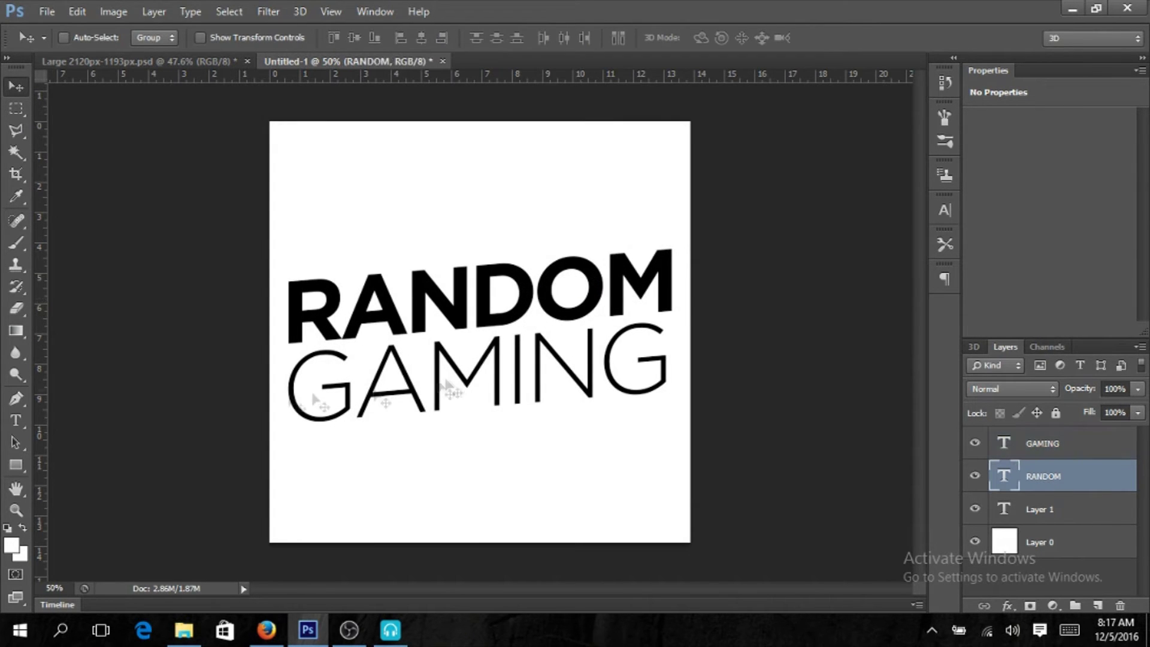
double_click(1004, 476)
right_click(1046, 476)
click(774, 96)
drag(257, 192, 773, 198)
click(557, 404)
click(810, 240)
click(694, 351)
text(ffffff)
key(Return)
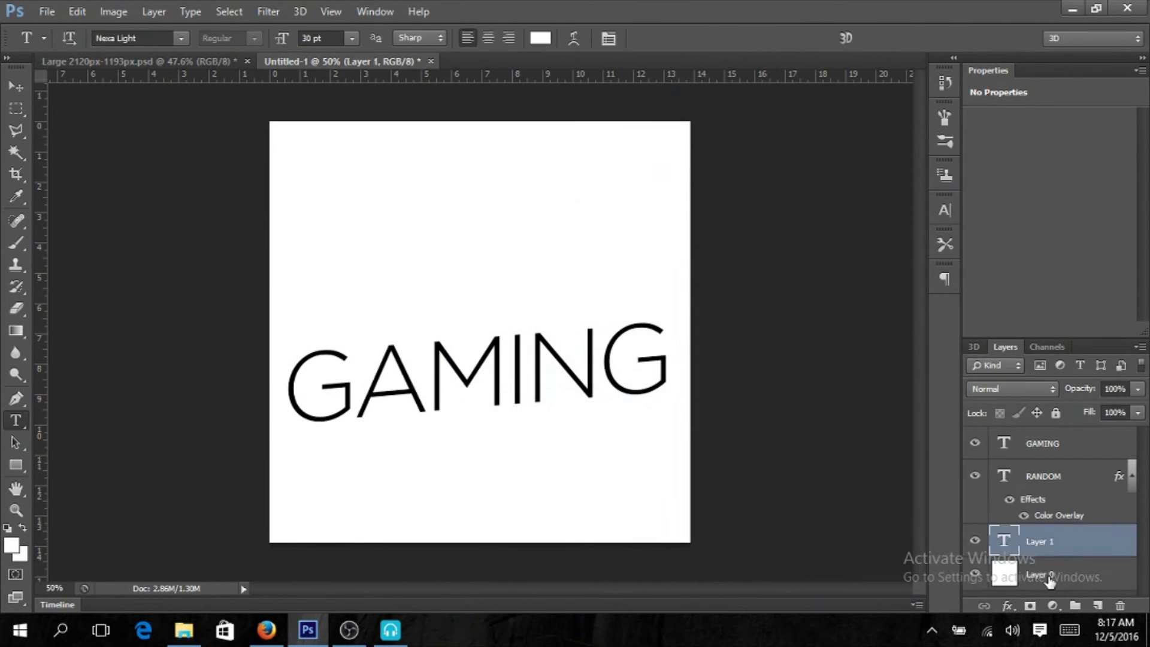
Step: Fill the bottom layer black and colour the GAMING text blue (#009beb)
key(shift+F5)
key(Return)
click(1042, 443)
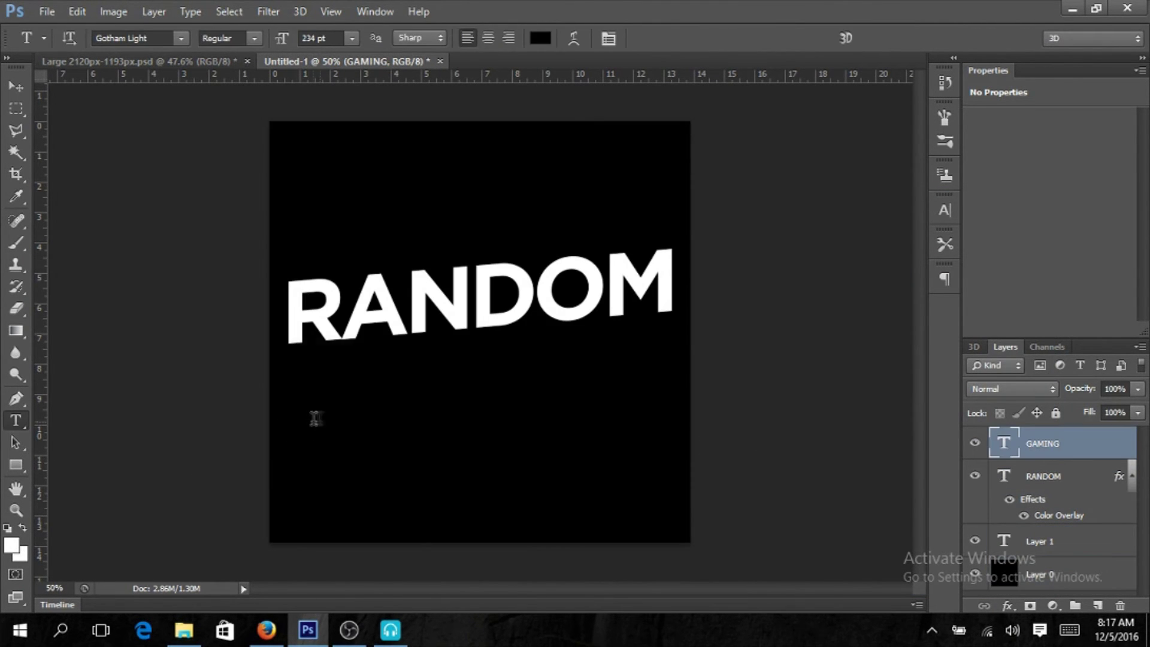
double_click(318, 417)
click(540, 38)
key(Return)
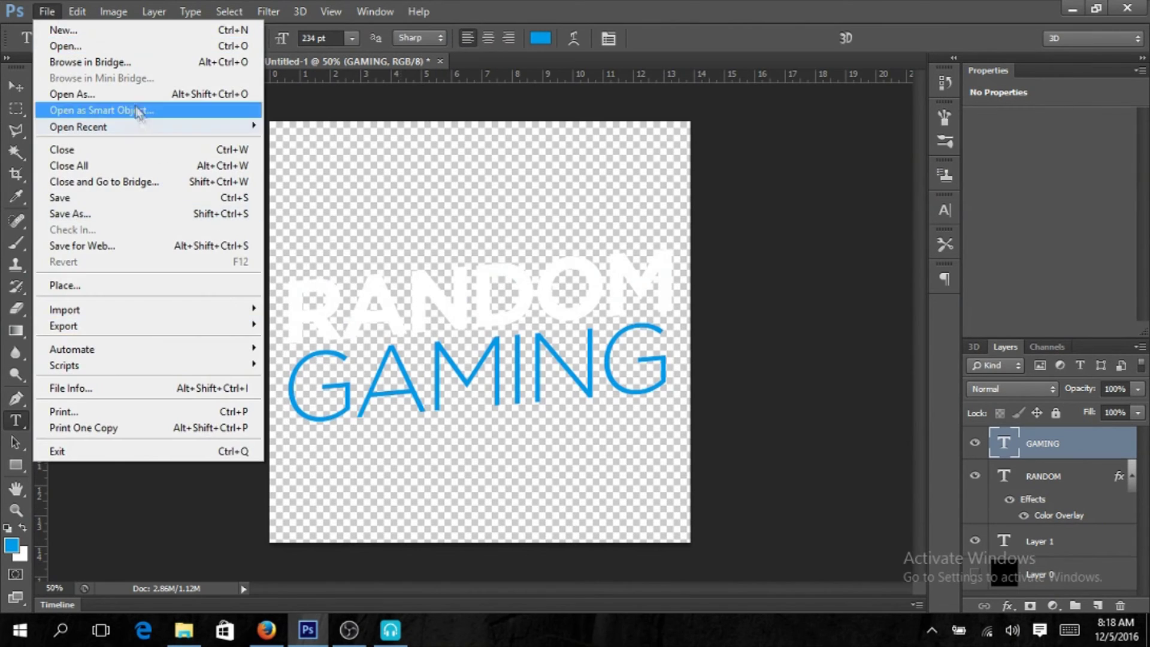
Step: Place the gas-mask soldiers photo and dim it with a semi-transparent black layer
click(72, 286)
click(547, 317)
double_click(547, 317)
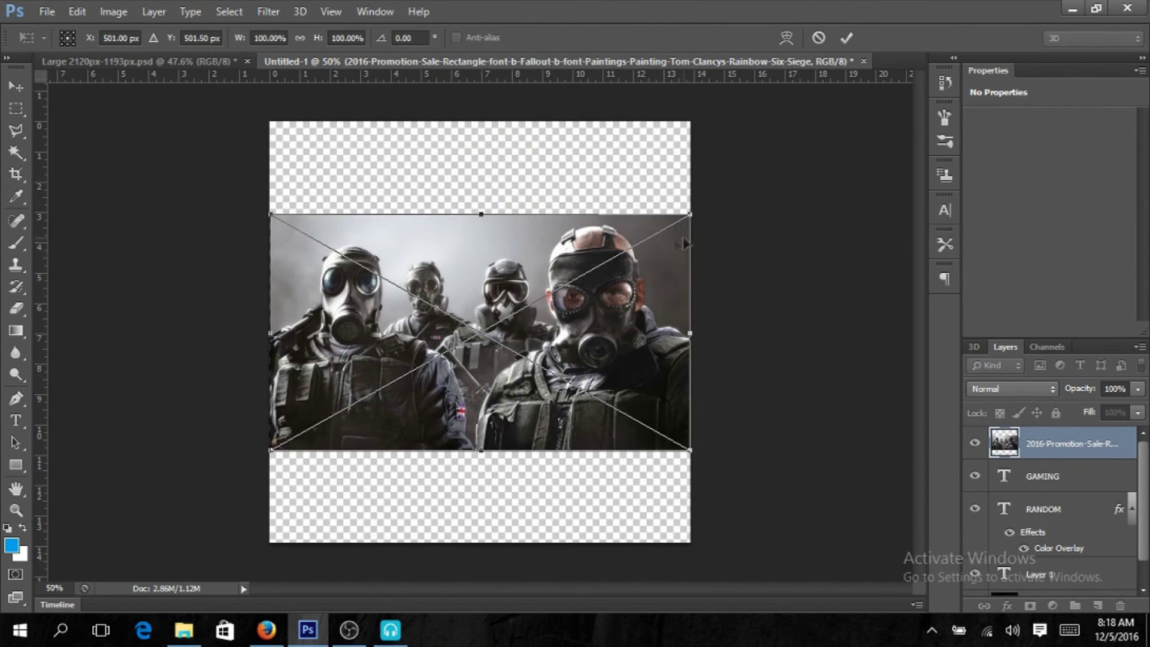
key(ctrl+shift+alt+n)
key(shift+F5)
key(Return)
click(1139, 388)
drag(1138, 407, 1124, 407)
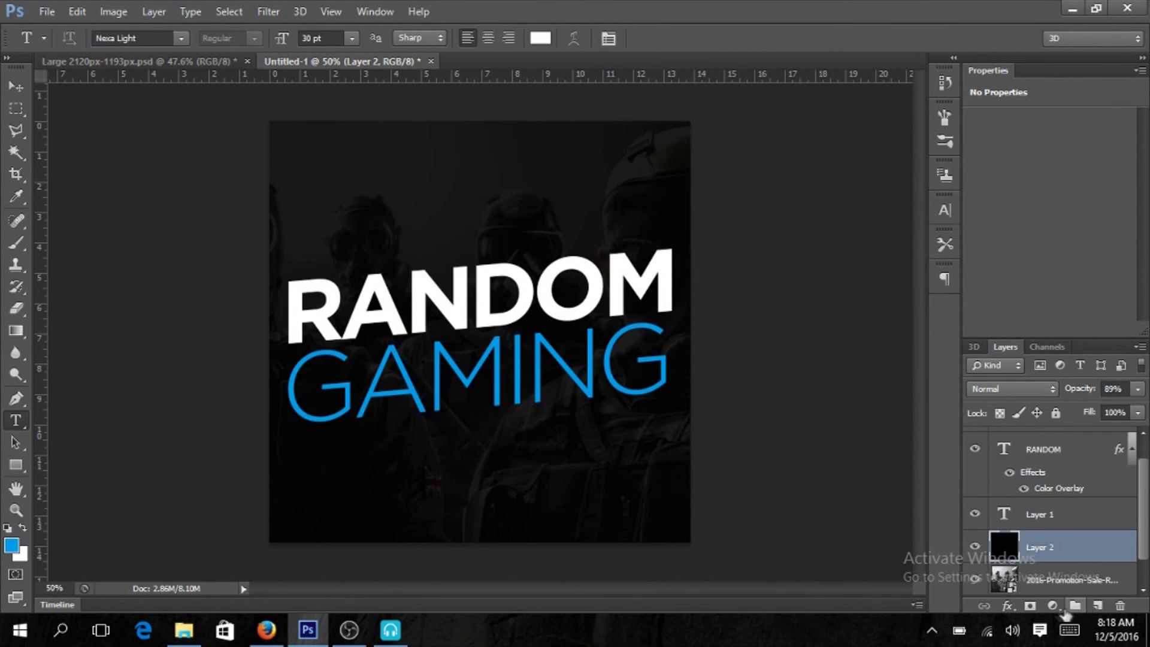
Step: Add a blue Gradient Fill layer at about 32% opacity
click(1052, 606)
click(875, 255)
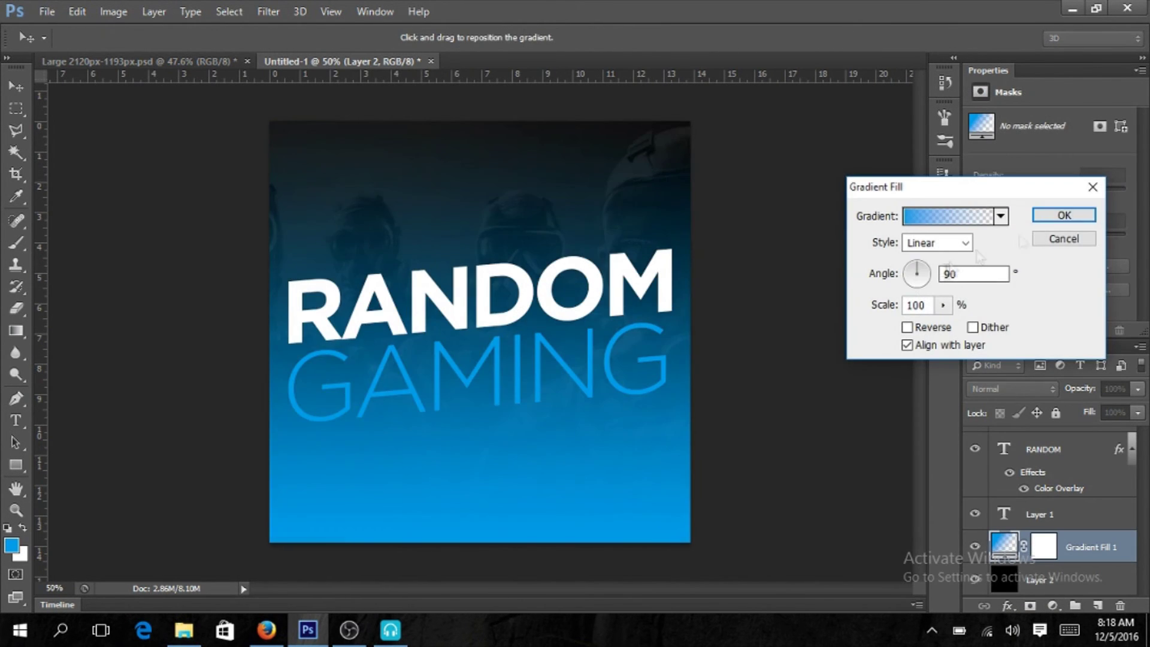
click(1064, 215)
drag(1100, 388, 1085, 406)
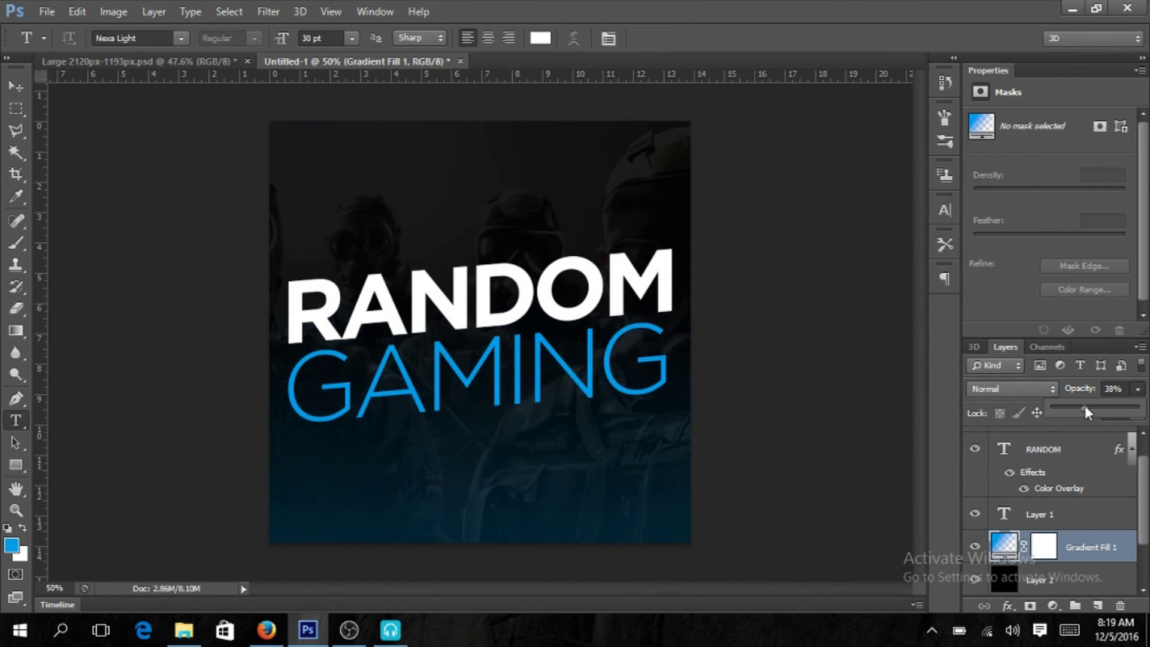
Step: Add a second Gradient Fill with edited stop colours at 33% opacity
click(1053, 605)
click(897, 260)
click(952, 213)
double_click(701, 414)
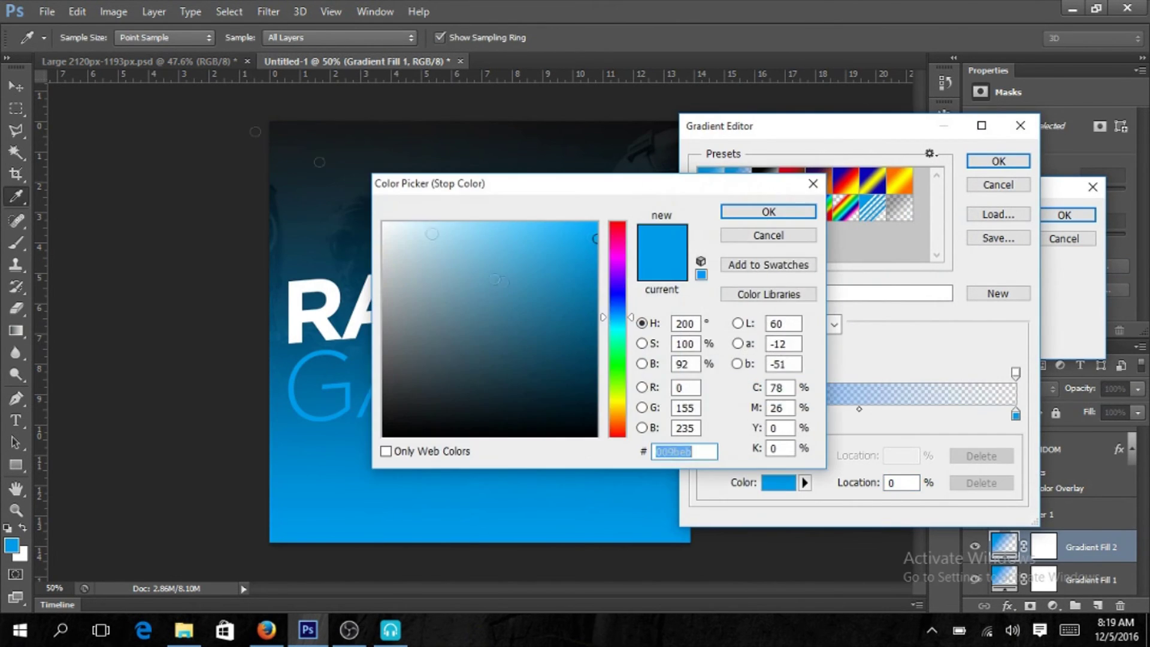
click(769, 211)
double_click(1016, 413)
click(385, 224)
click(769, 212)
click(999, 160)
click(1048, 215)
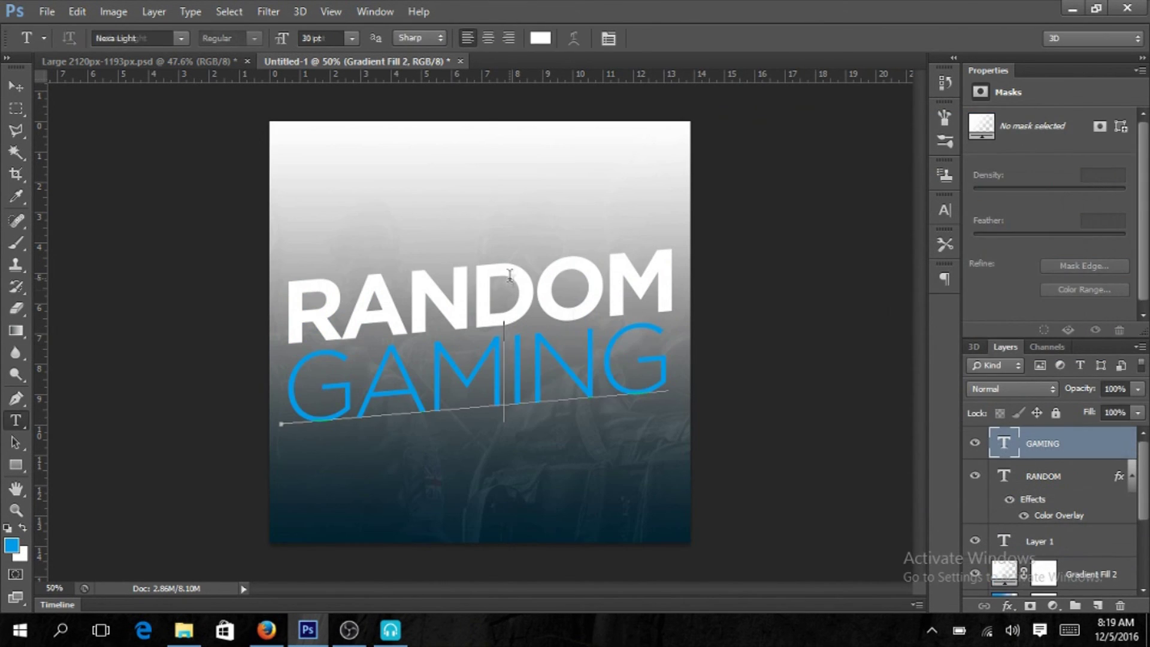
drag(1138, 388, 1084, 412)
Step: Reopen and close the second gradient's settings, then open GAMING's layer options
key(v)
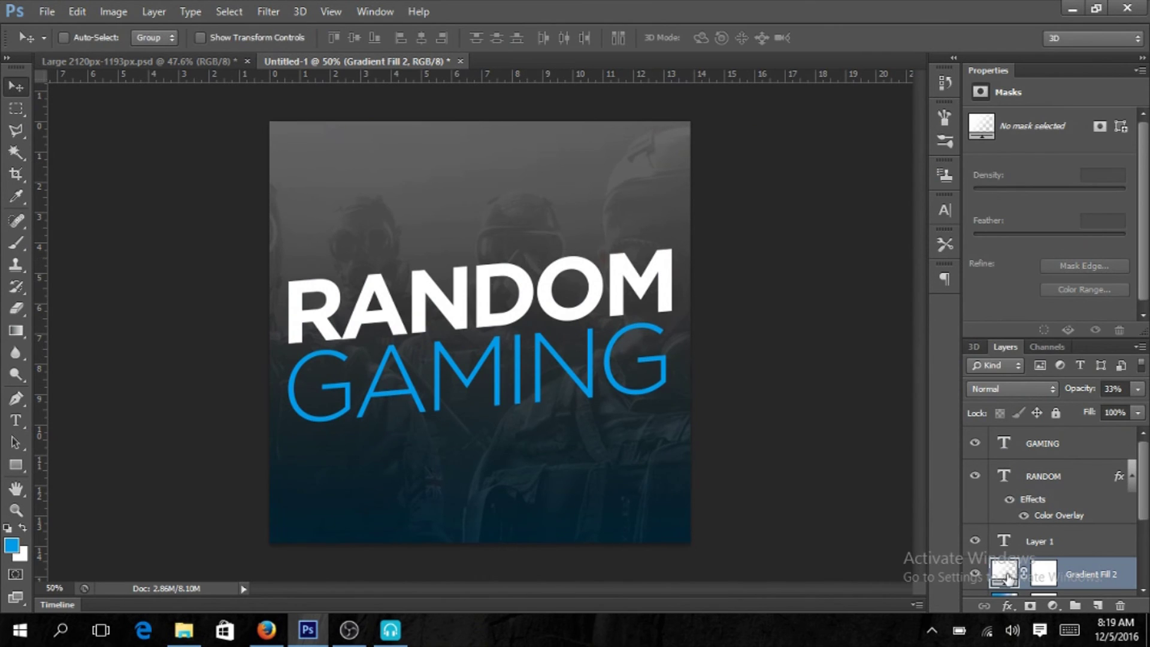
double_click(1008, 579)
click(1064, 215)
right_click(1045, 444)
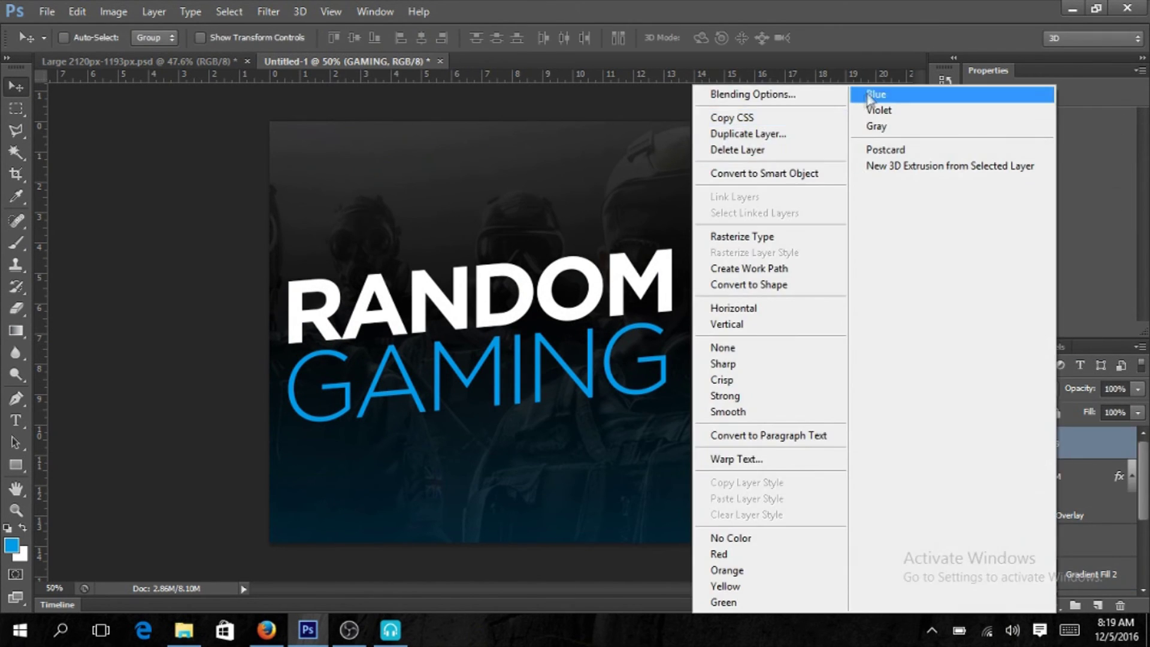
Step: Add drop shadows to GAMING and RANDOM, enlarging RANDOM's shadow size to 111 px
click(749, 85)
click(576, 477)
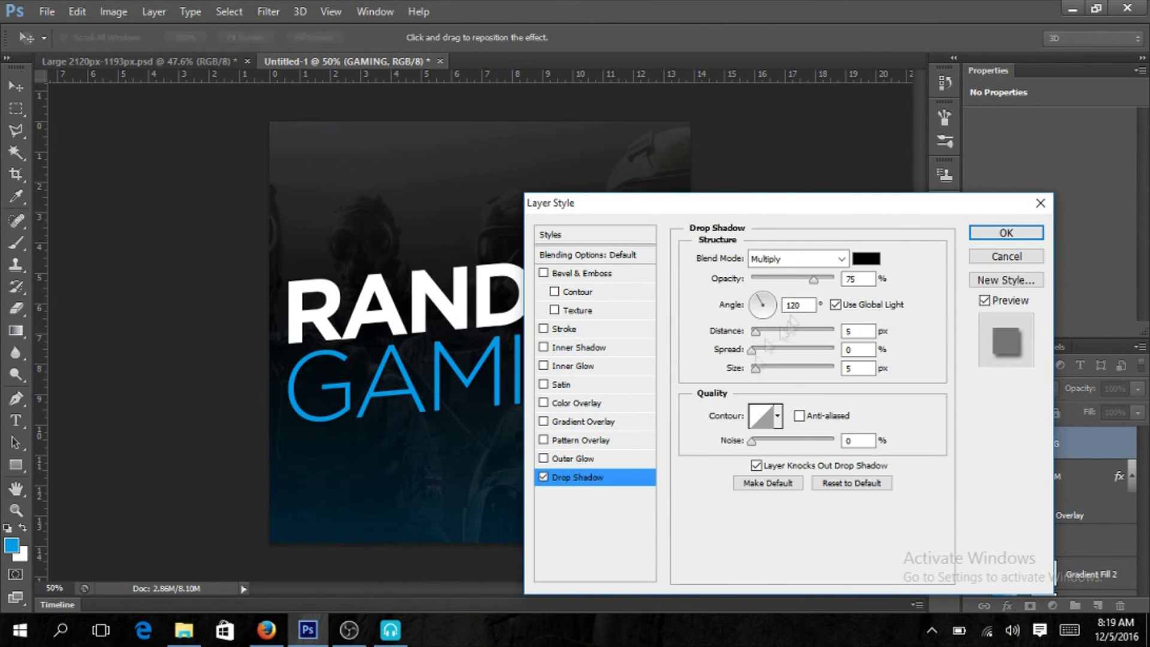
click(1007, 232)
right_click(1072, 508)
click(763, 94)
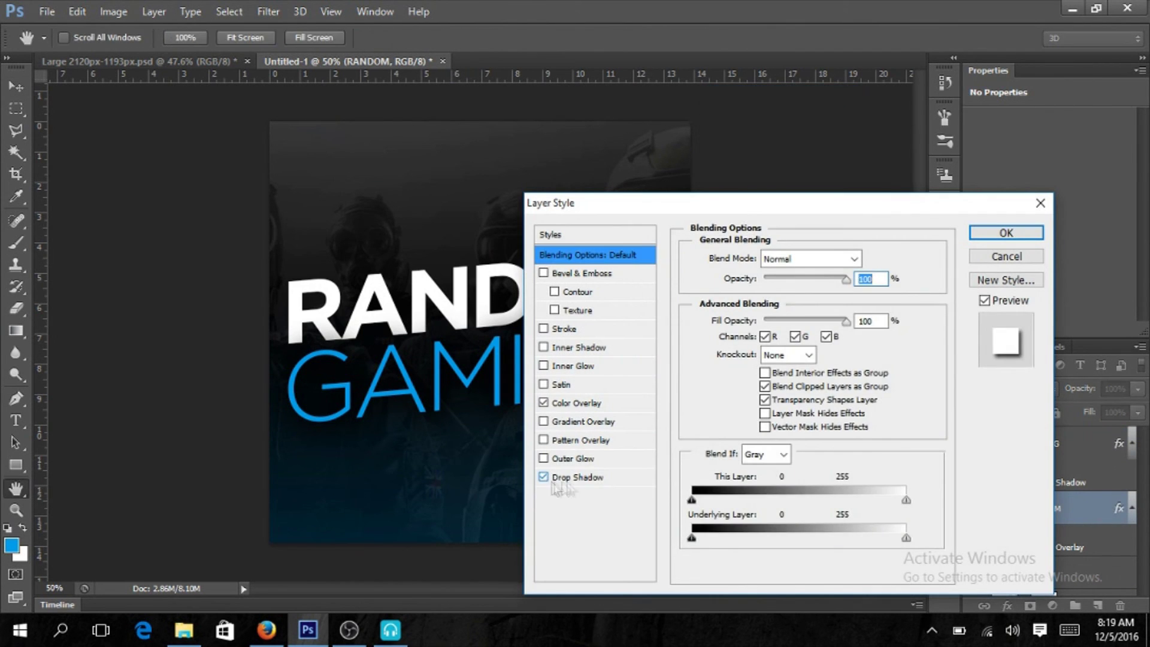
click(575, 477)
drag(758, 369, 778, 375)
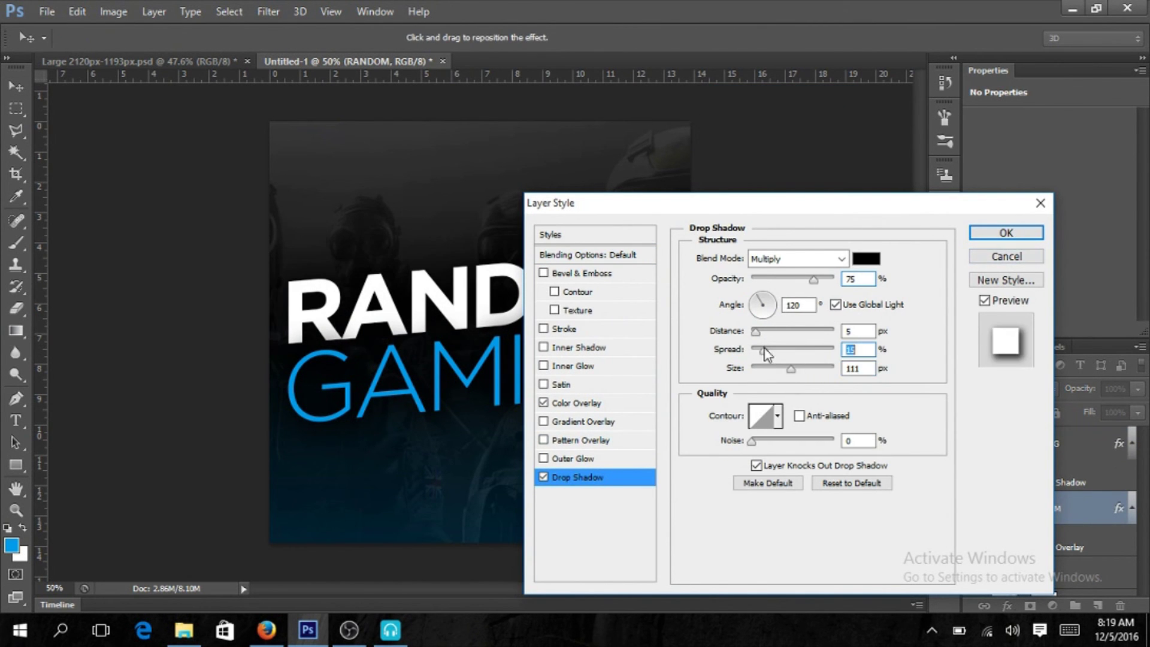
click(1034, 236)
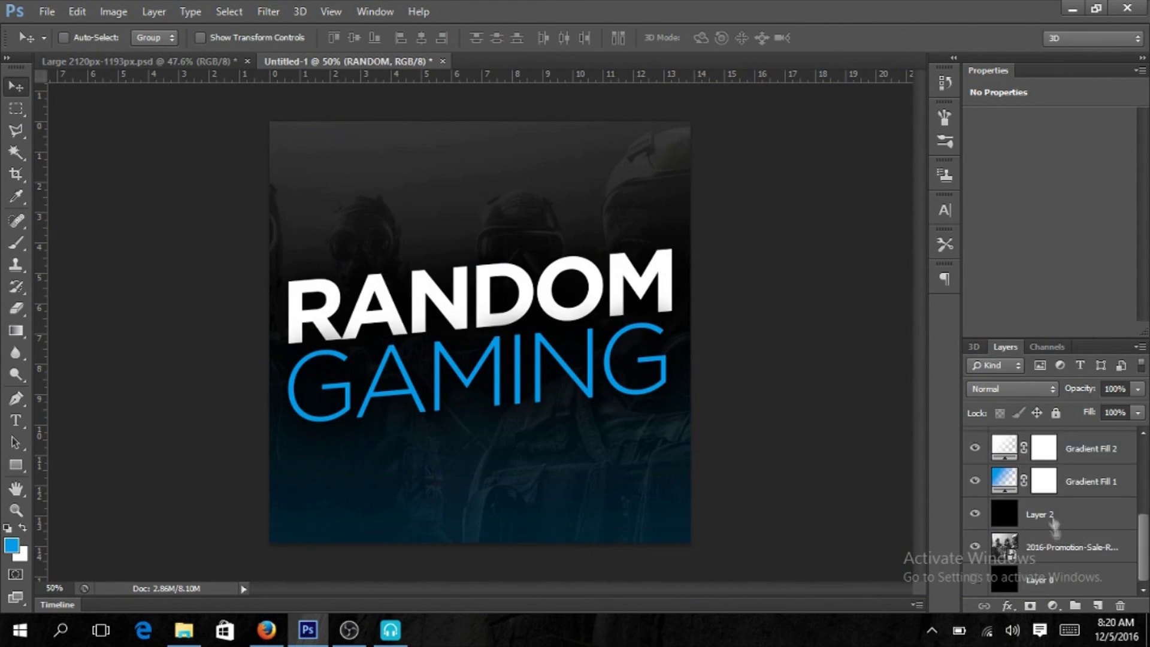